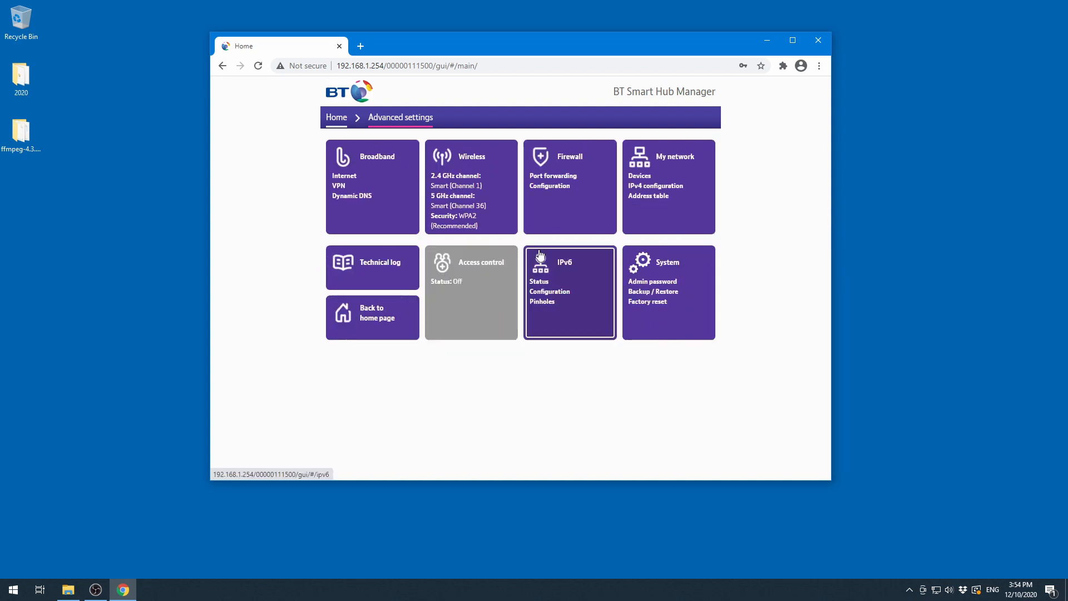
# - Open the Firewall port forwarding settings, entering the router's admin password when asked
pyautogui.click(584, 188)
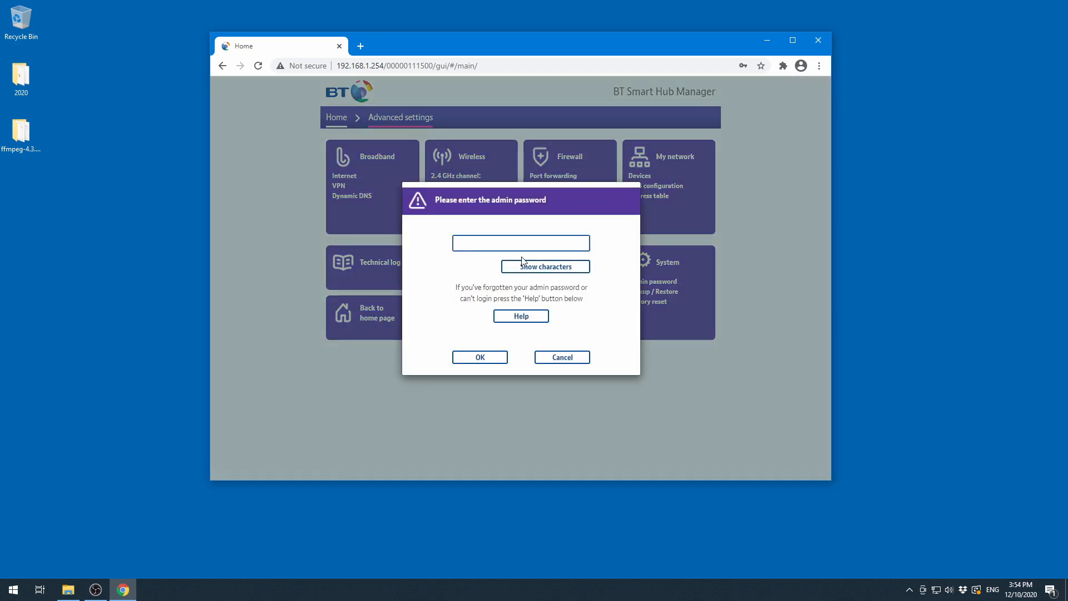
pyautogui.write('•')
pyautogui.click(498, 358)
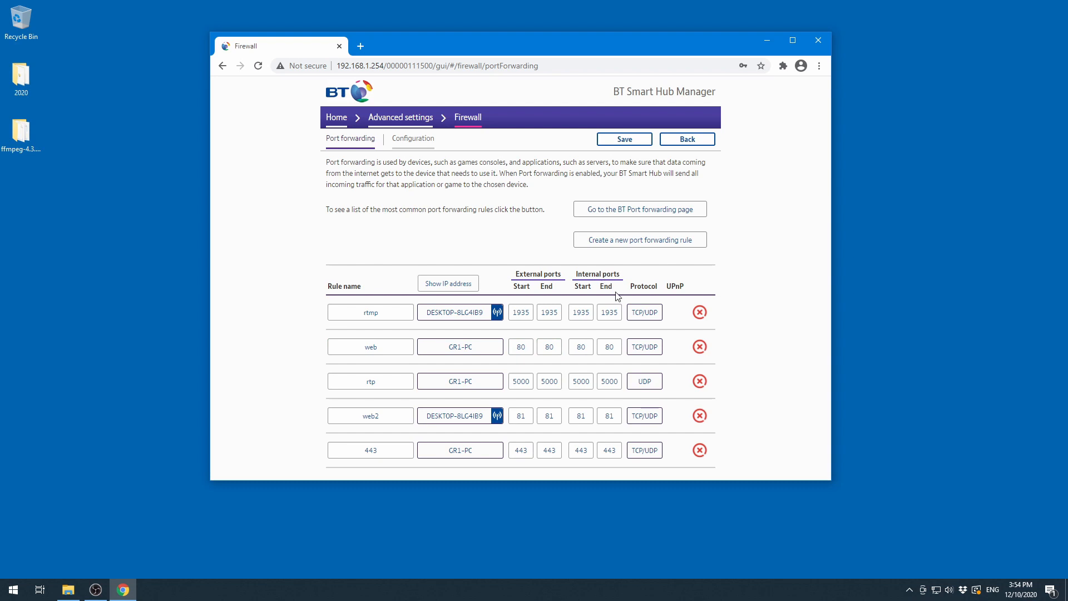
# - Assign GR1-PC as the device for the web port forwarding rule and save the rules
pyautogui.click(477, 352)
pyautogui.scroll(-3, 531, 306)
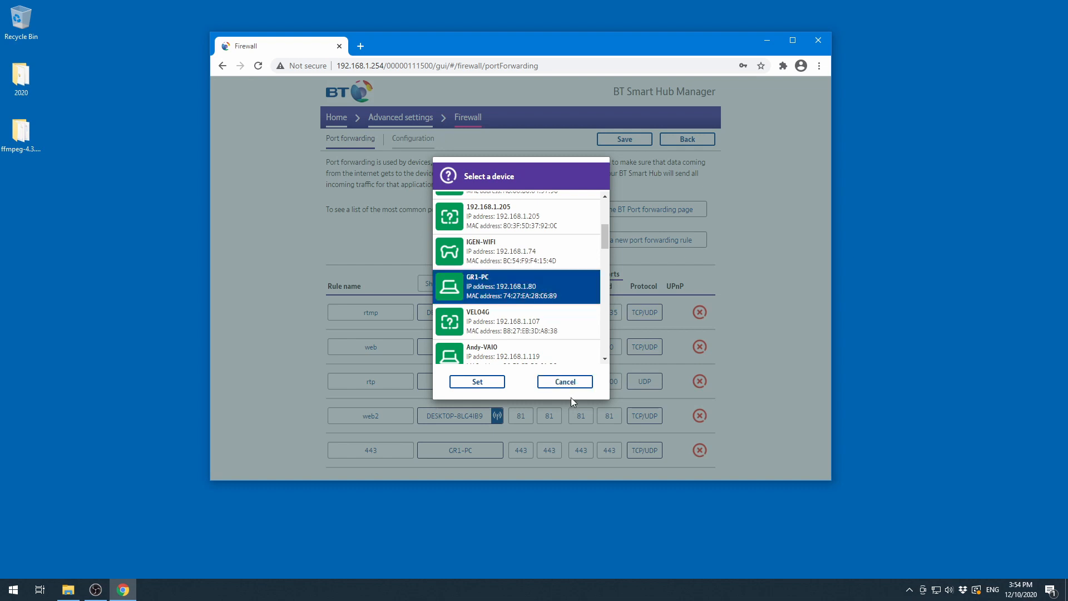
pyautogui.click(498, 382)
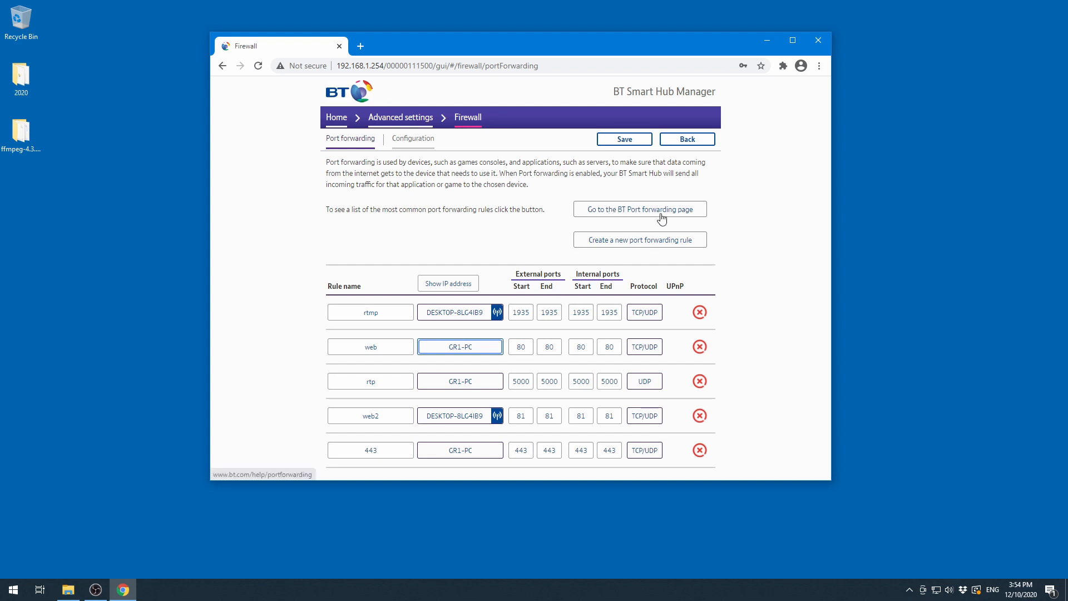
pyautogui.click(626, 140)
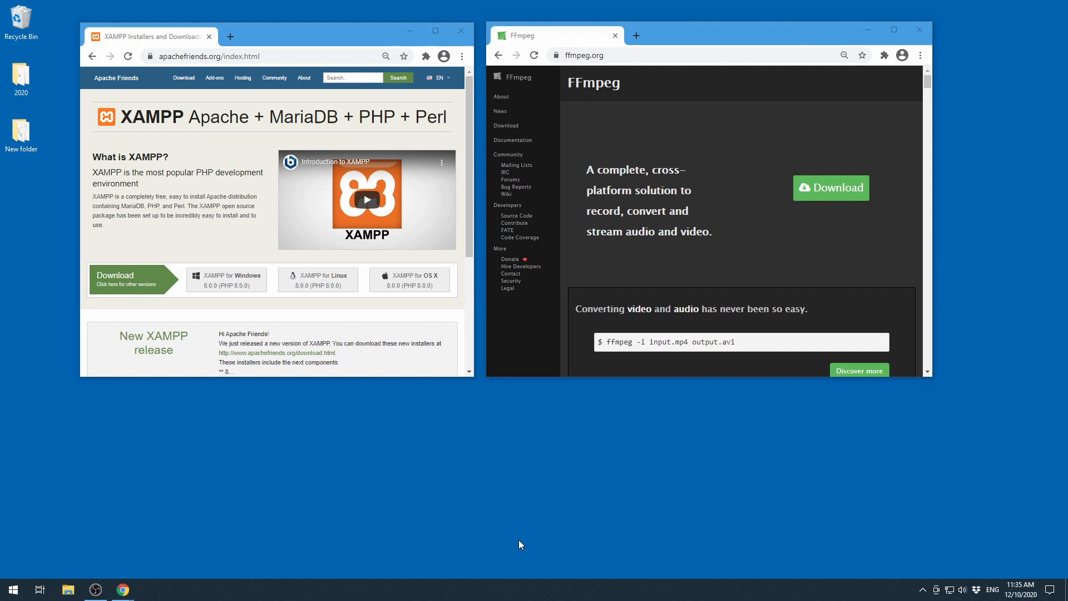
# - Create a desktop shortcut to XAMPP Control Panel from the XAMPP folder in the Start menu
pyautogui.click(13, 589)
pyautogui.scroll(-15, 86, 340)
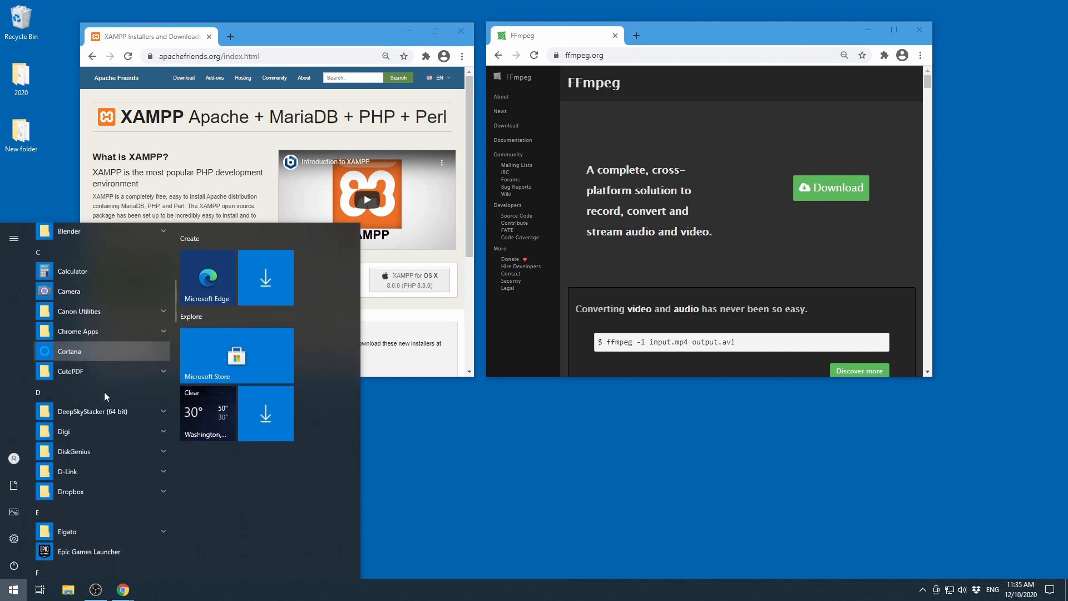
pyautogui.scroll(-12, 86, 437)
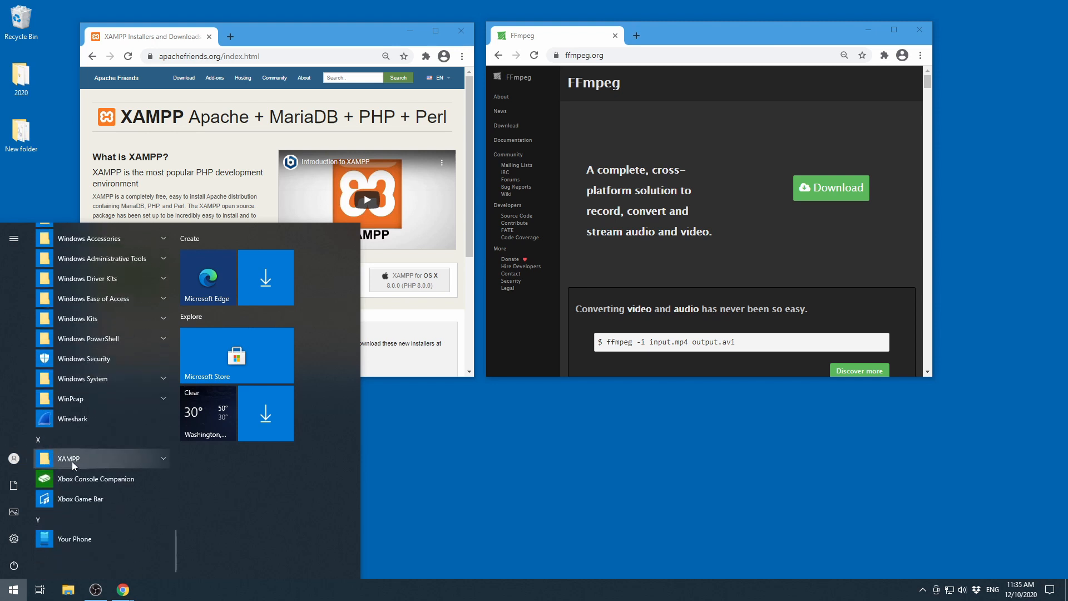
pyautogui.click(92, 460)
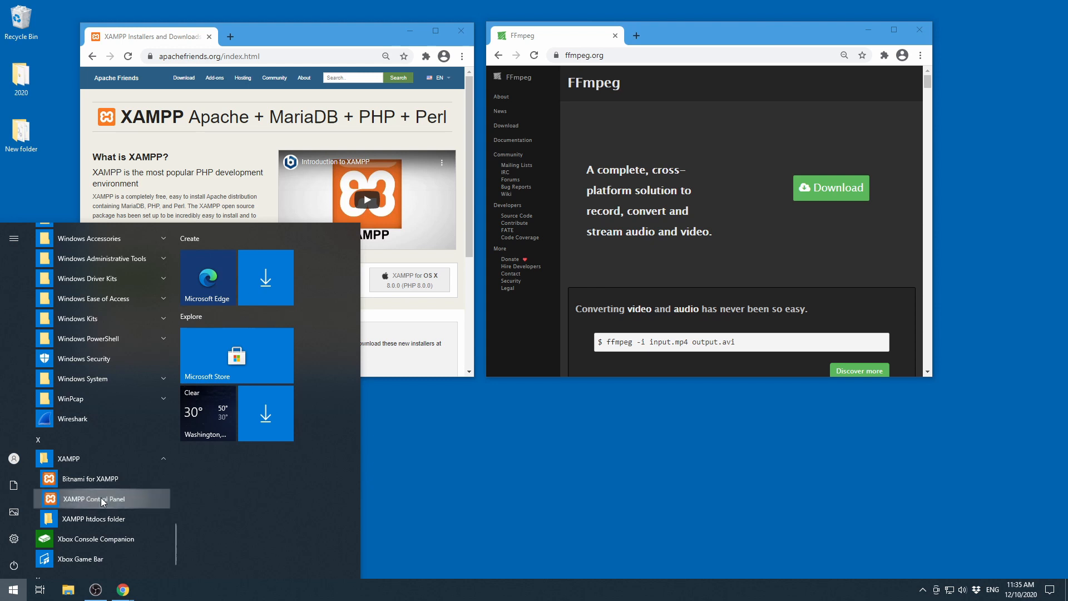
pyautogui.moveTo(101, 499); pyautogui.dragTo(490, 493)
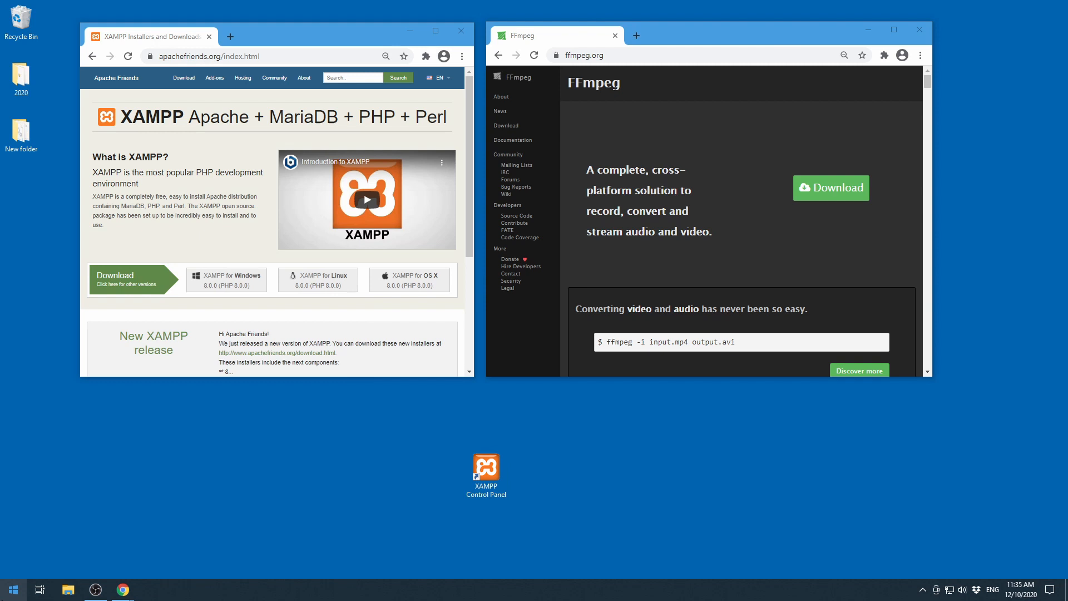
# - Open the common Startup folder by running shell:common startup
pyautogui.rightClick(15, 595)
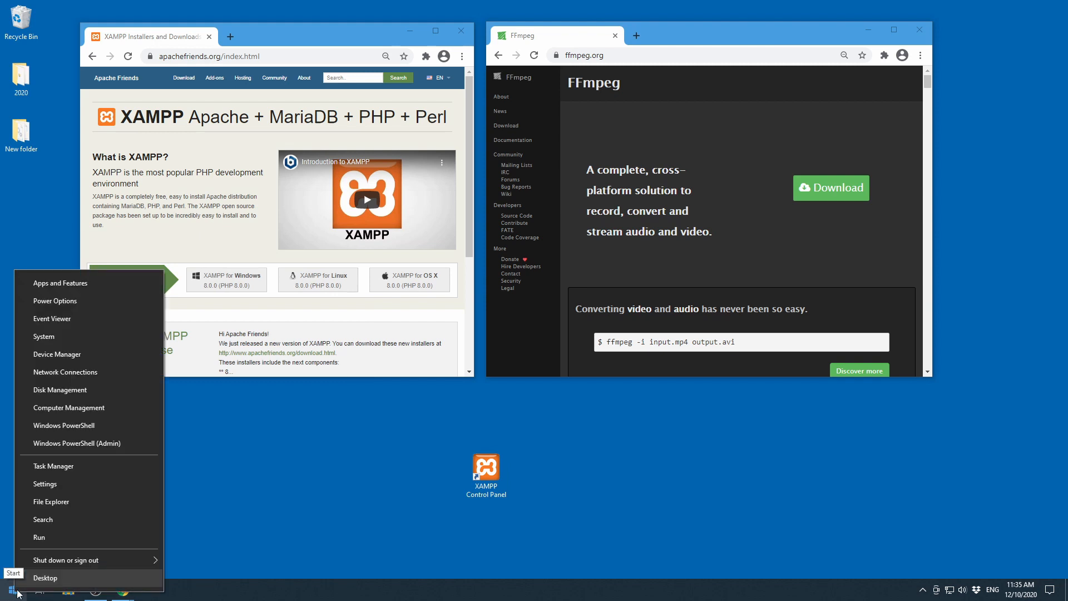
pyautogui.click(44, 535)
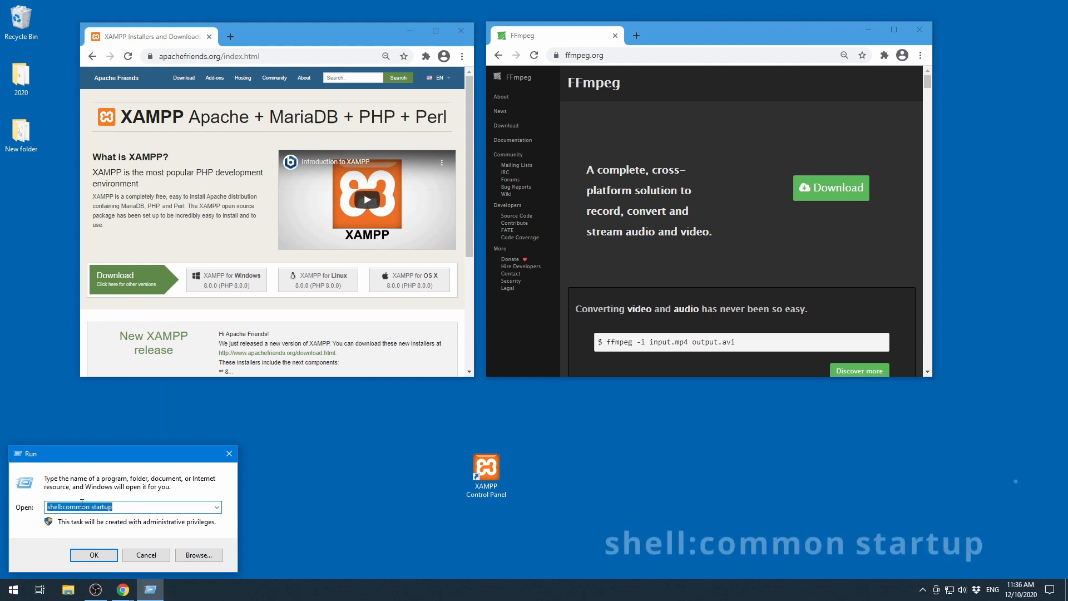
pyautogui.click(61, 507)
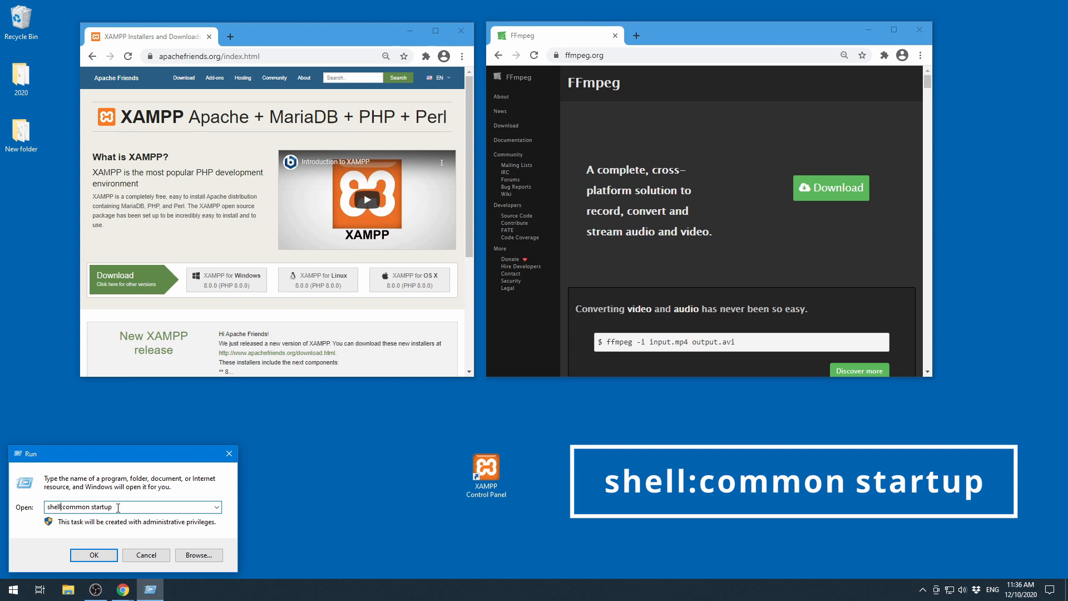
pyautogui.click(94, 557)
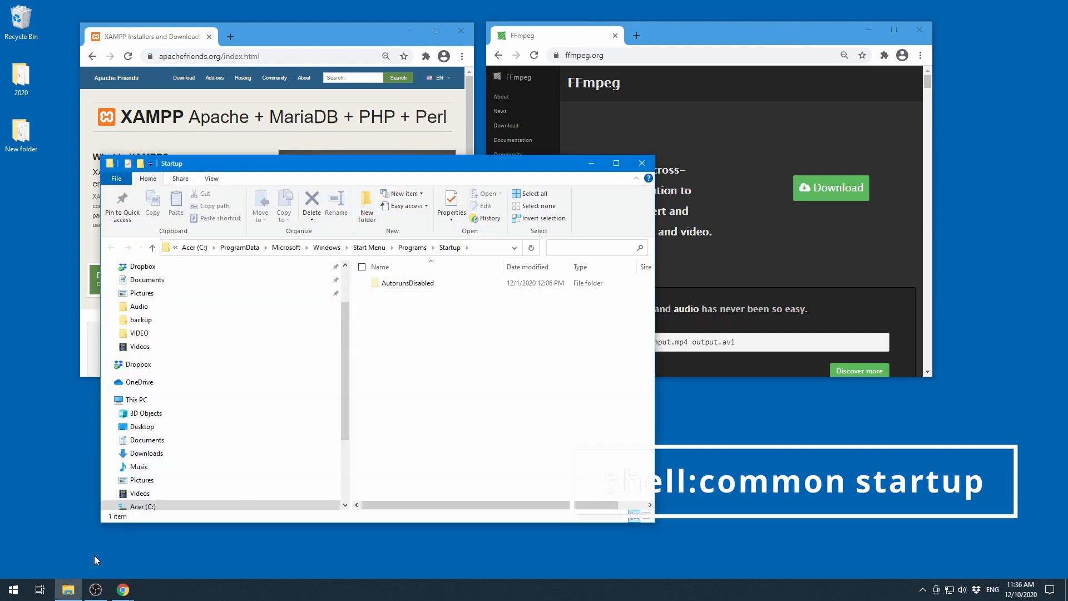
# - Move the XAMPP Control Panel desktop shortcut into the Startup folder and close the folder window
pyautogui.moveTo(292, 169); pyautogui.dragTo(250, 58)
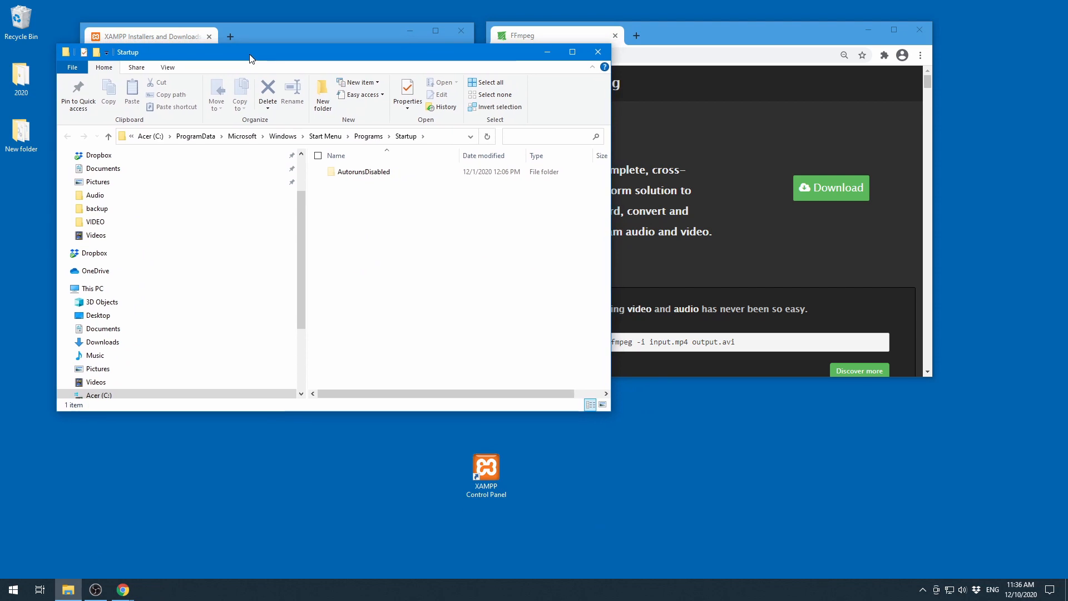
pyautogui.click(489, 470)
pyautogui.moveTo(489, 468); pyautogui.dragTo(415, 293)
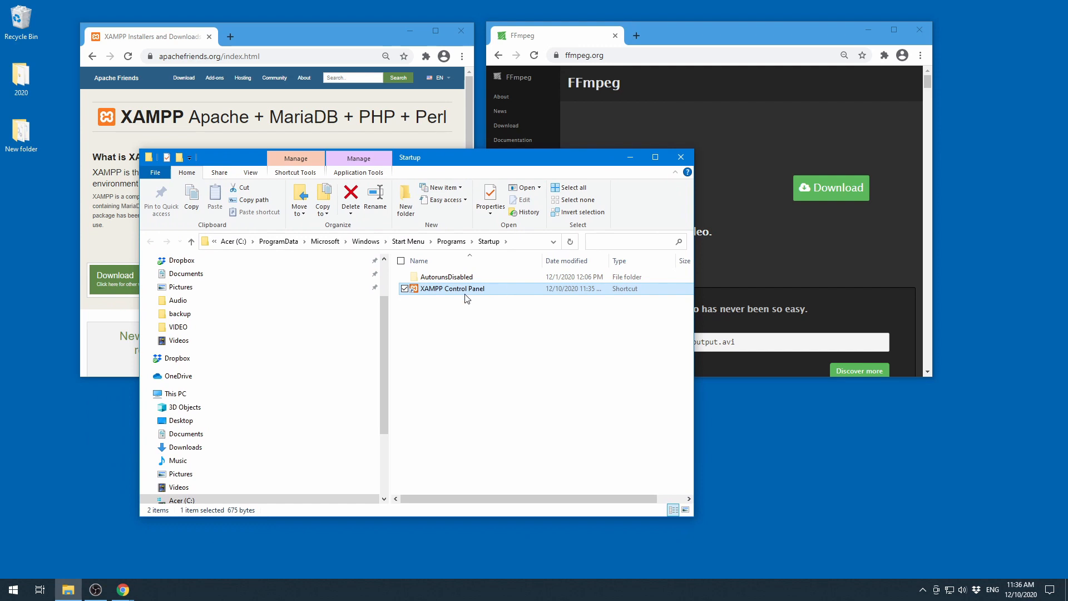
pyautogui.click(682, 157)
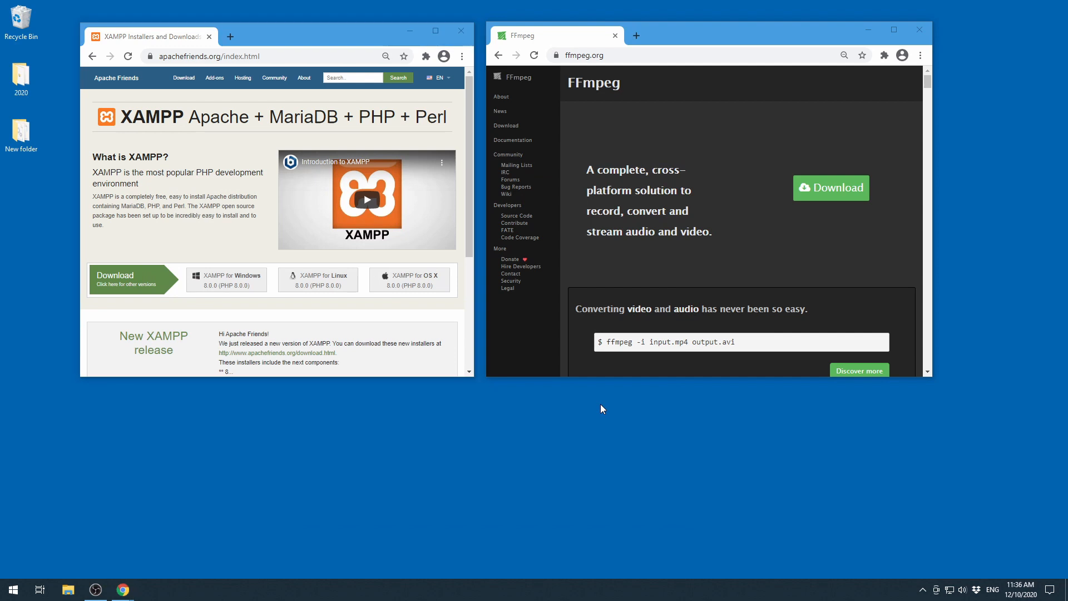
# - Close both browser windows
pyautogui.click(923, 590)
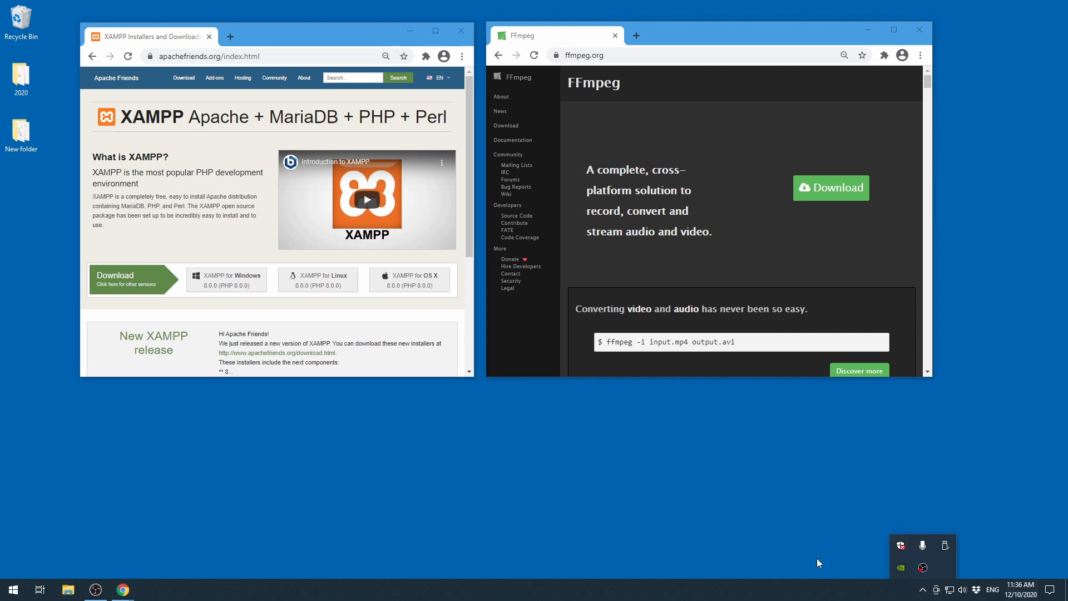
pyautogui.click(639, 513)
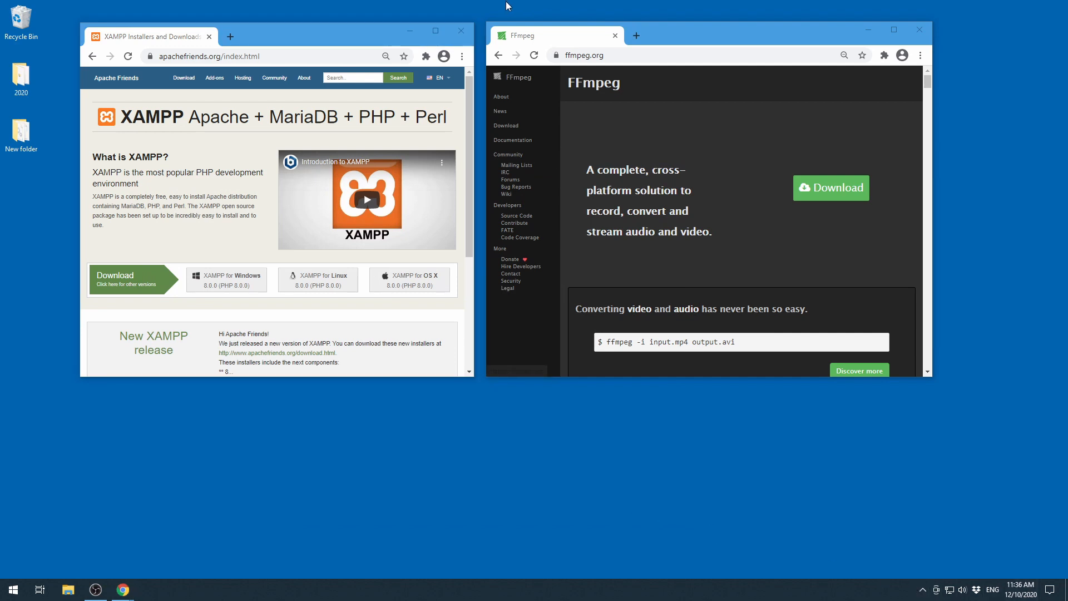
pyautogui.click(467, 32)
pyautogui.click(920, 30)
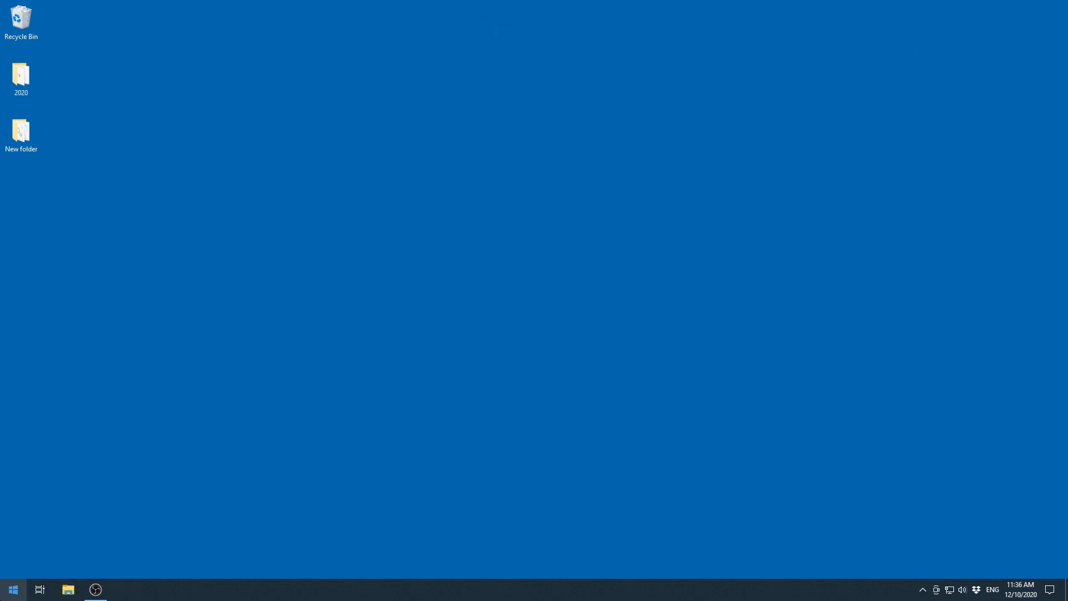
# - Restart the computer
pyautogui.click(14, 589)
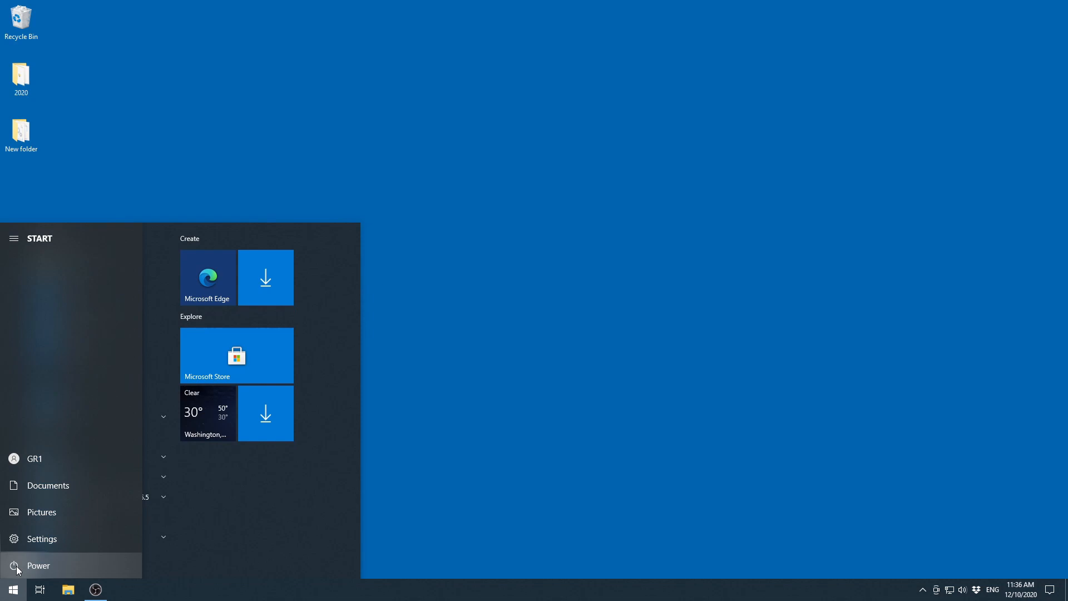
pyautogui.click(15, 565)
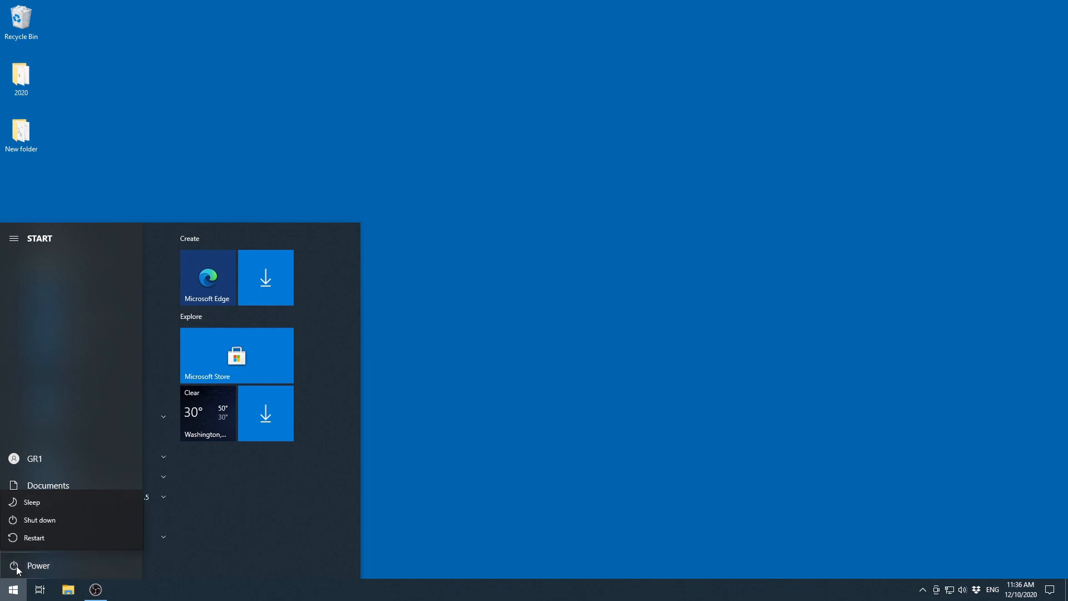
pyautogui.click(34, 537)
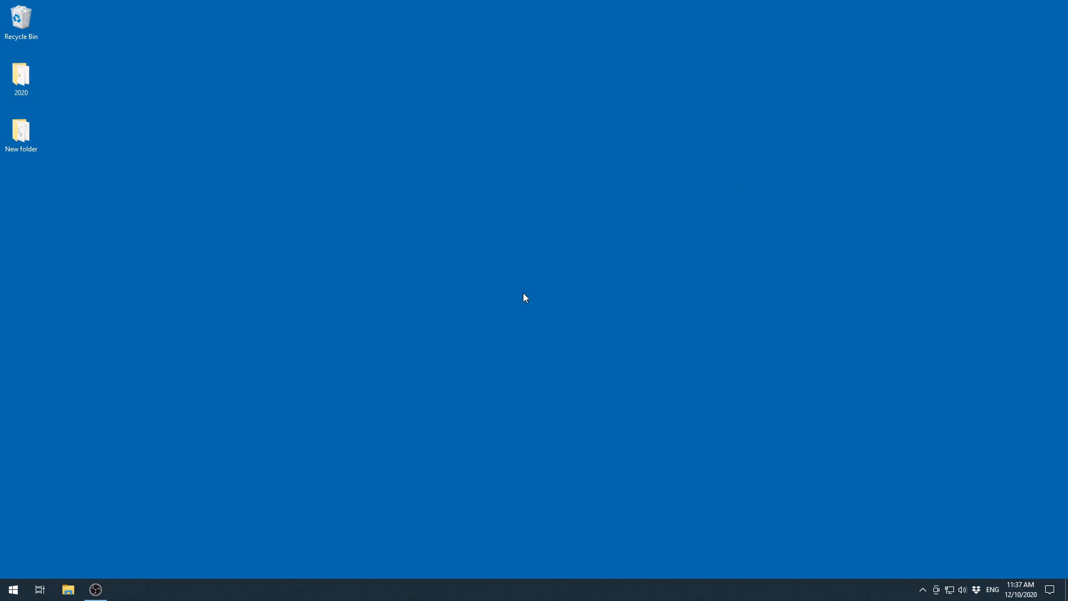
# - Open XAMPP Control Panel from its icon among the hidden notification area icons
pyautogui.click(922, 591)
pyautogui.click(922, 596)
pyautogui.click(922, 595)
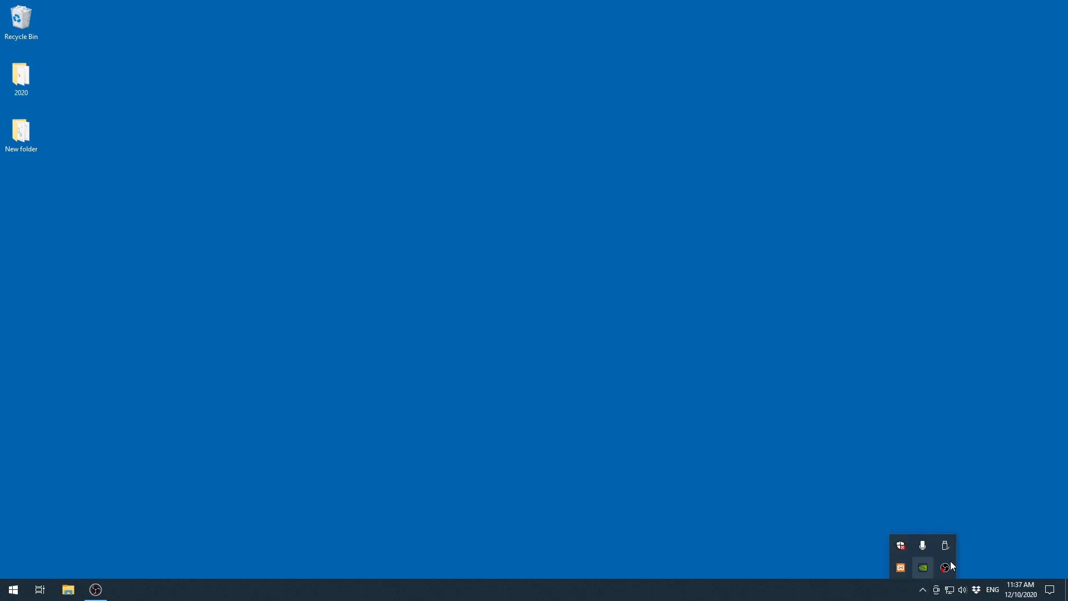
pyautogui.doubleClick(901, 569)
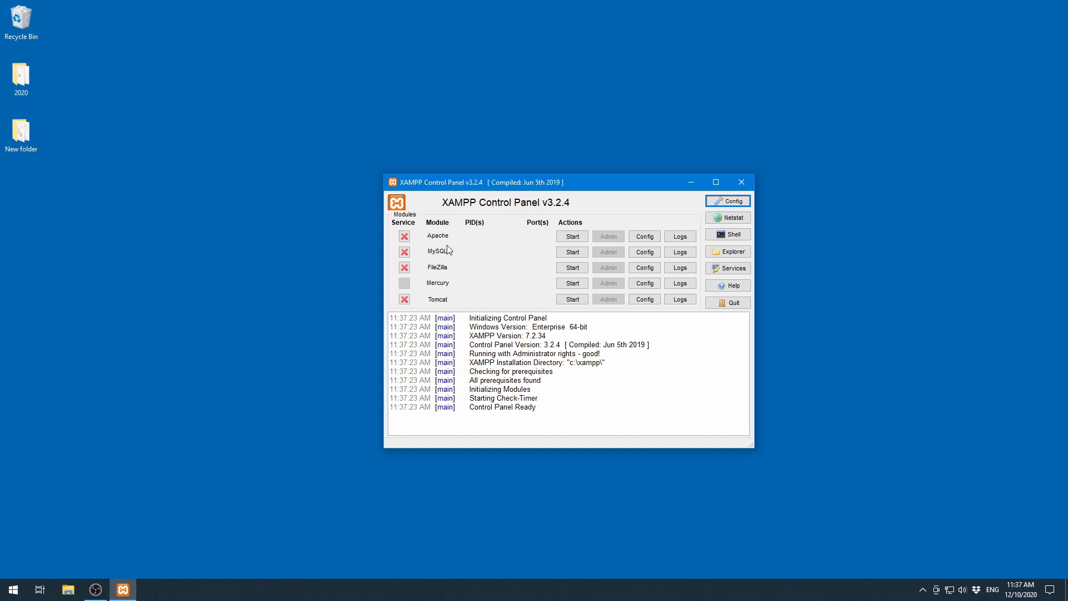
# - Enable Apache autostart and starting the Control Panel minimized in the XAMPP configuration, and save it
pyautogui.click(734, 201)
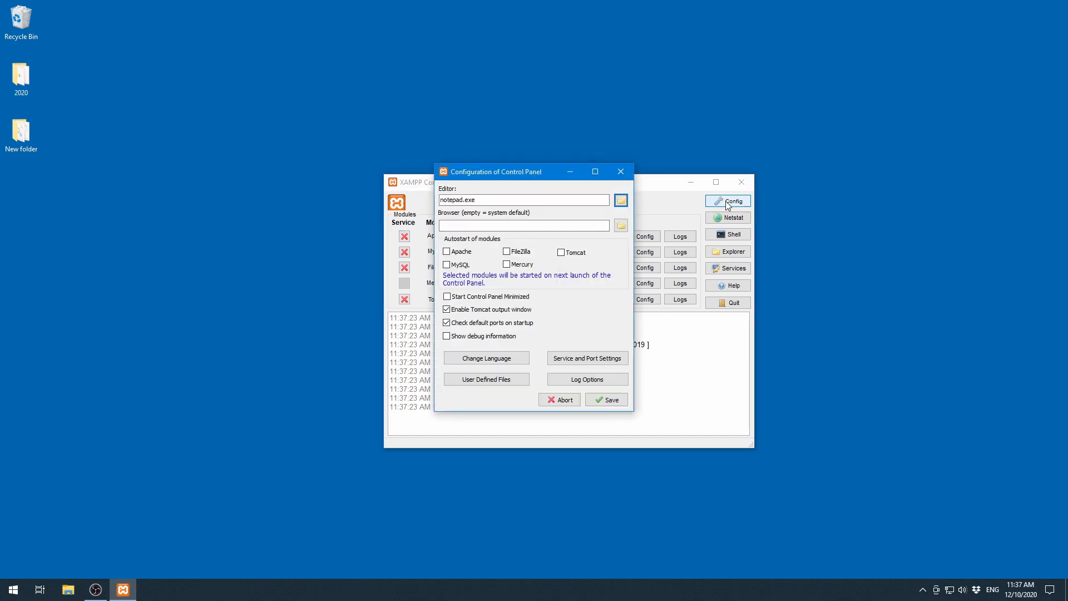
pyautogui.click(447, 251)
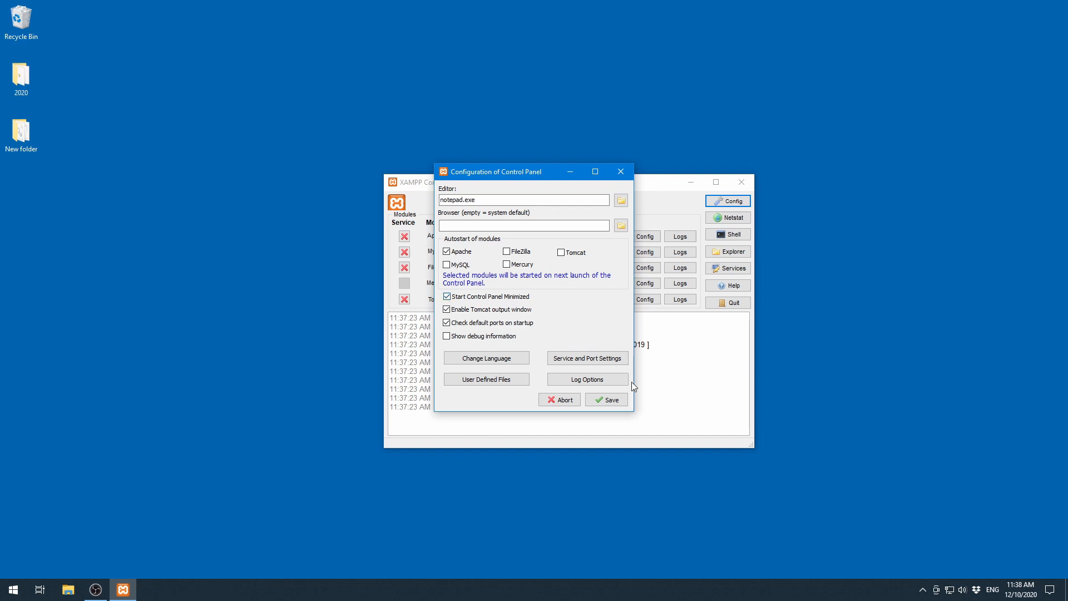
pyautogui.click(611, 400)
# - Close the XAMPP Control Panel window
pyautogui.click(742, 182)
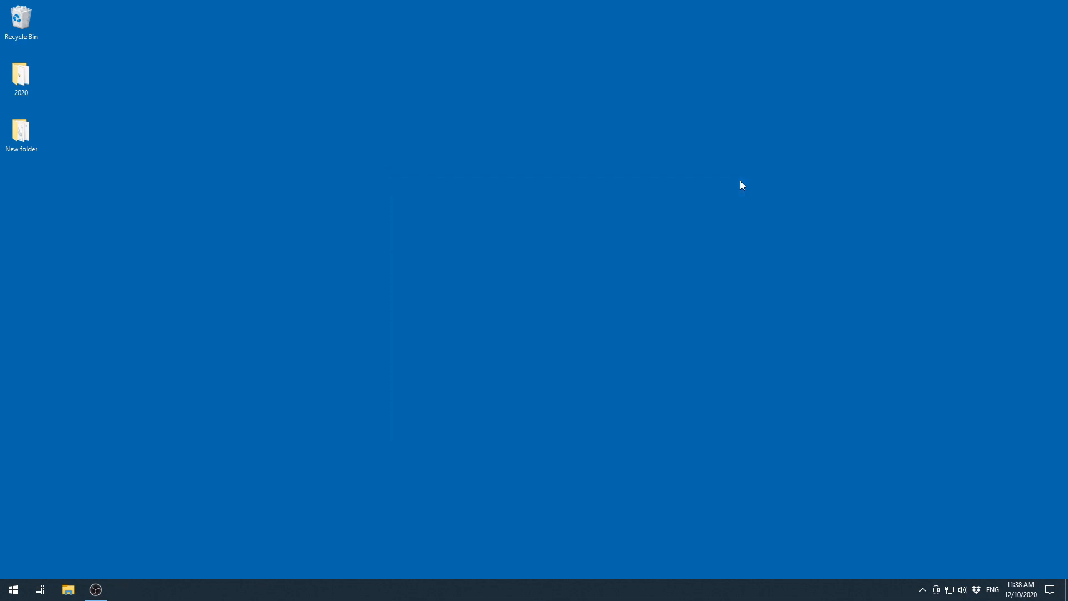
pyautogui.click(923, 589)
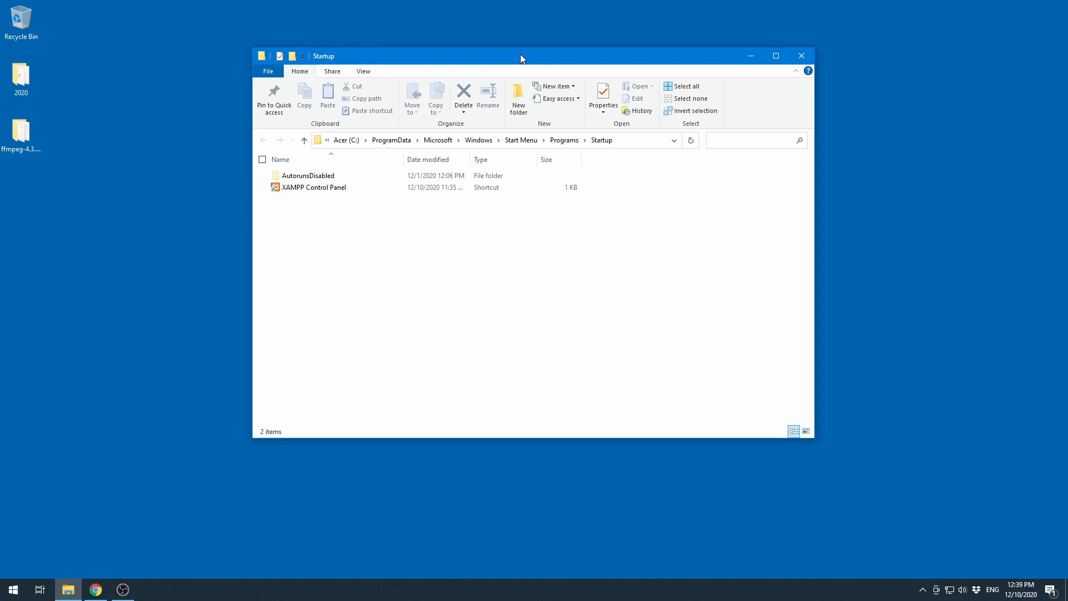
# - Open the ffmpeg folder's bin subfolder in a window beside the Startup folder
pyautogui.doubleClick(22, 139)
pyautogui.moveTo(344, 76); pyautogui.dragTo(644, 121)
pyautogui.click(608, 240)
pyautogui.doubleClick(608, 241)
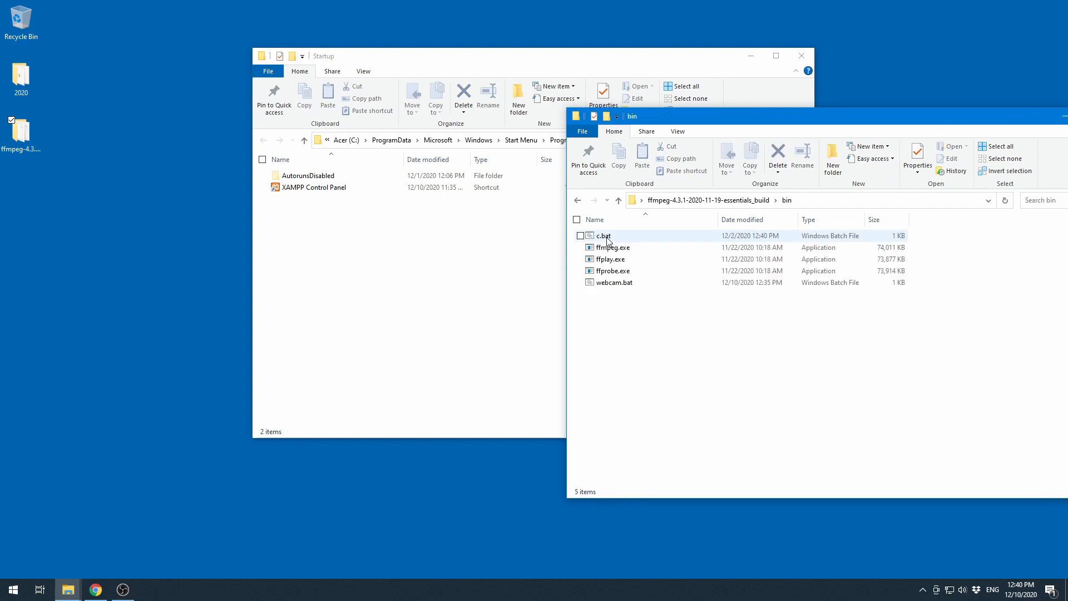
# - Create a shortcut of webcam.bat and move it into the Startup folder
pyautogui.rightClick(620, 285)
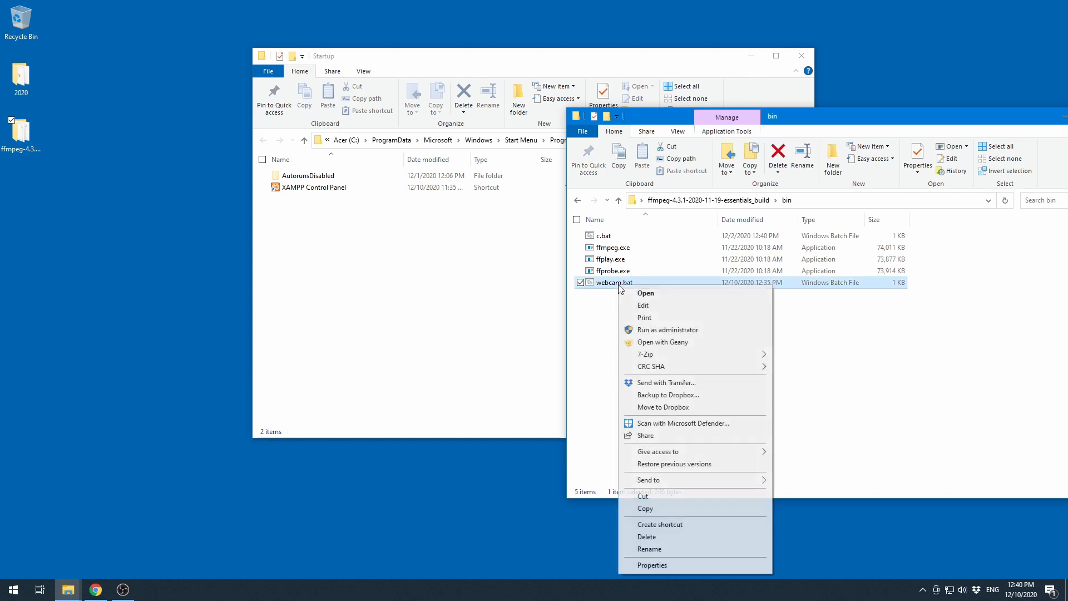
pyautogui.click(668, 525)
pyautogui.moveTo(615, 294); pyautogui.dragTo(447, 286)
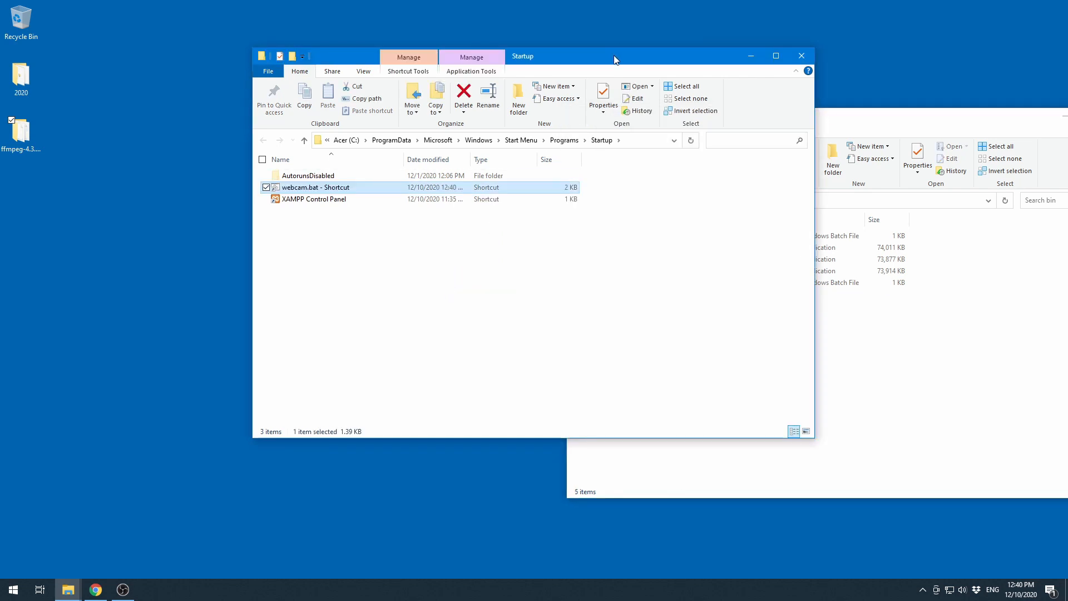
# - Run the webcam.bat shortcut from the Startup folder to test the stream
pyautogui.moveTo(616, 55); pyautogui.dragTo(533, 69)
pyautogui.moveTo(787, 118); pyautogui.dragTo(746, 128)
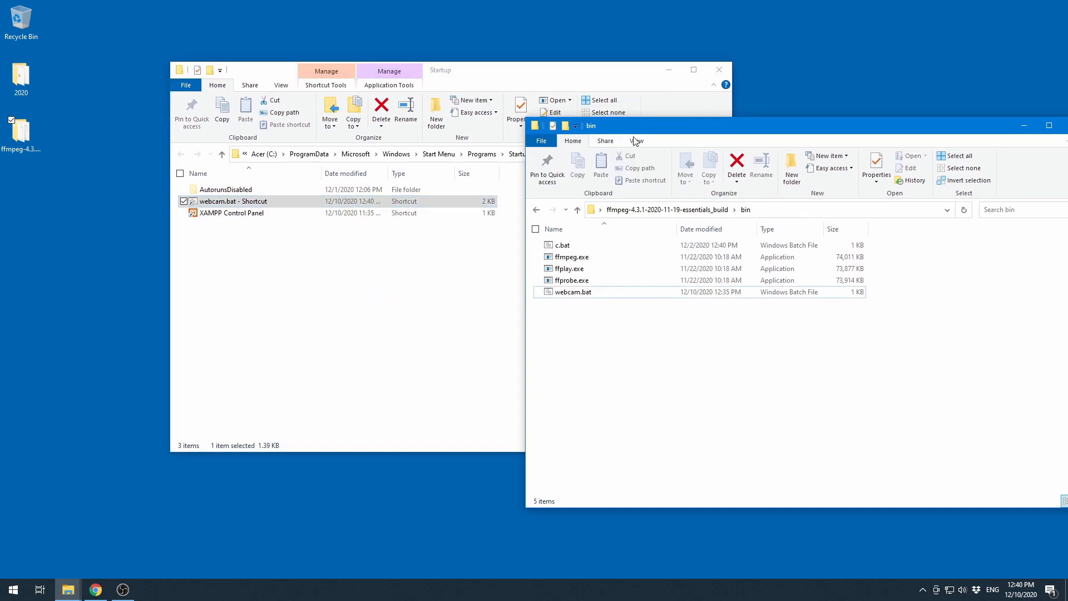
pyautogui.doubleClick(239, 202)
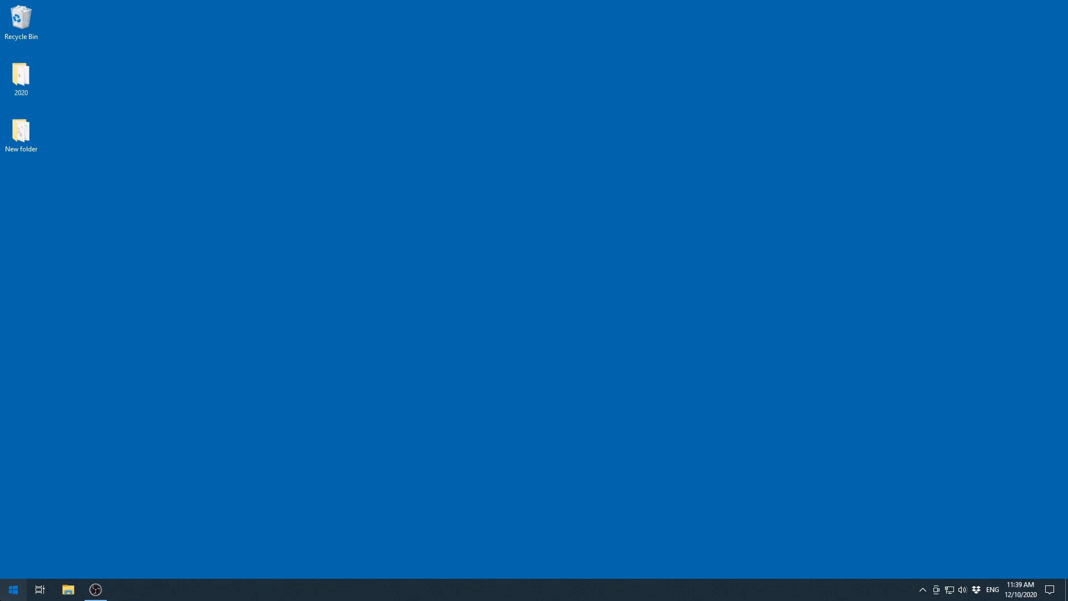
# - Launch Google Chrome and load the local web server at 192.168.1.80
pyautogui.click(13, 589)
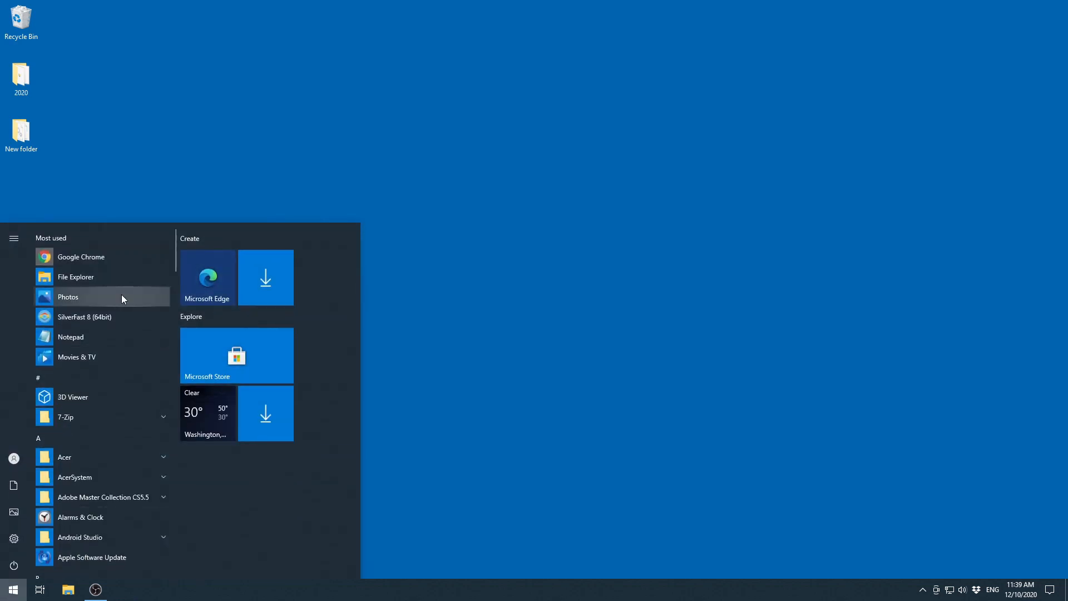
pyautogui.click(121, 257)
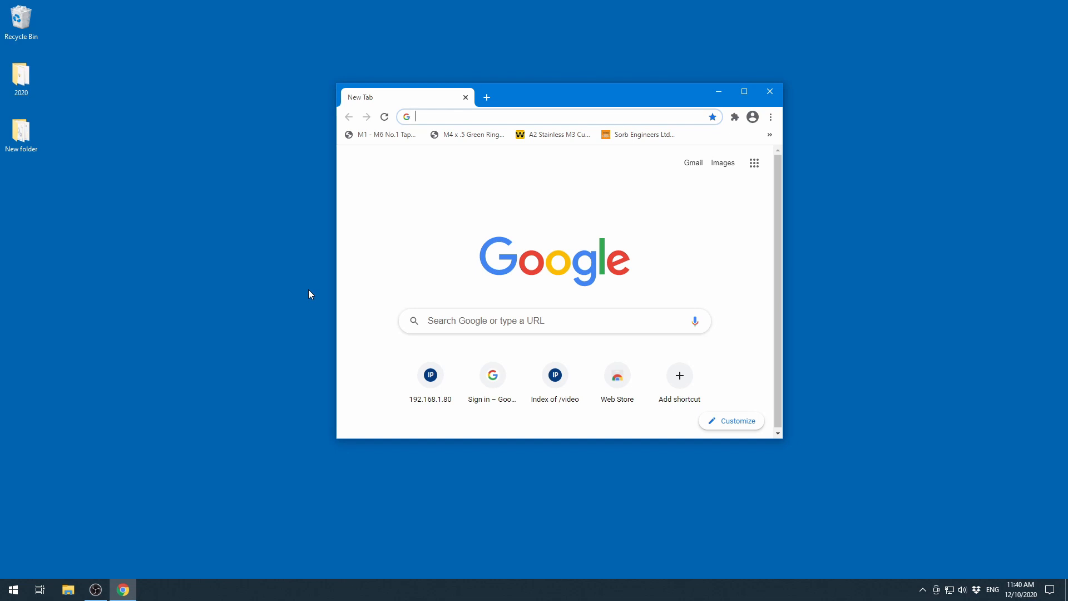
pyautogui.write('19')
pyautogui.press('Return')
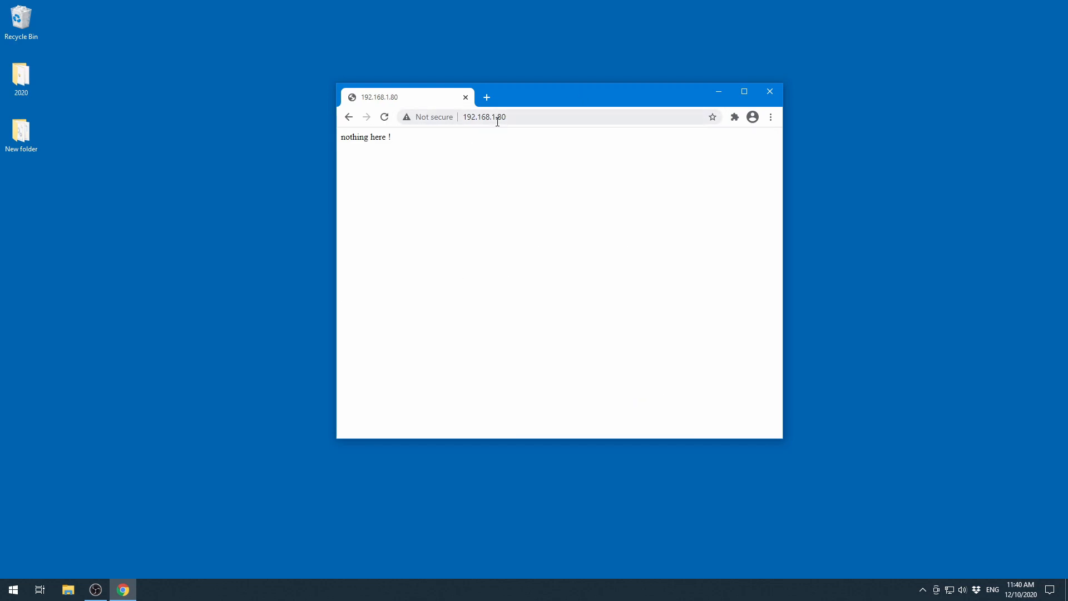
# - Open 192.168.1.80/video/video.htm and play the webcam stream on the page
pyautogui.click(544, 115)
pyautogui.click(544, 115)
pyautogui.write('/')
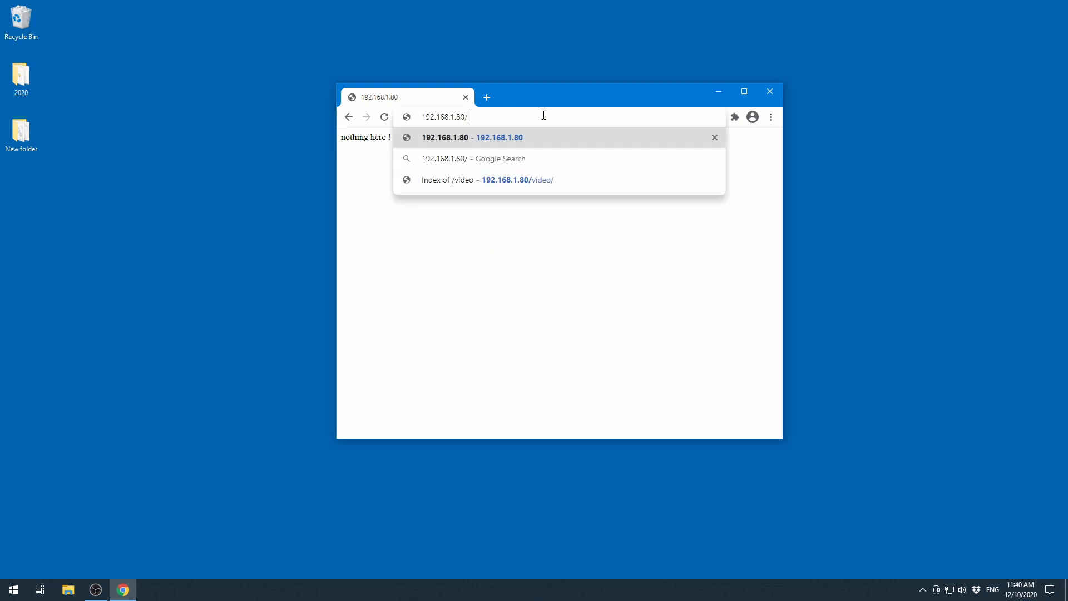
pyautogui.write('video/')
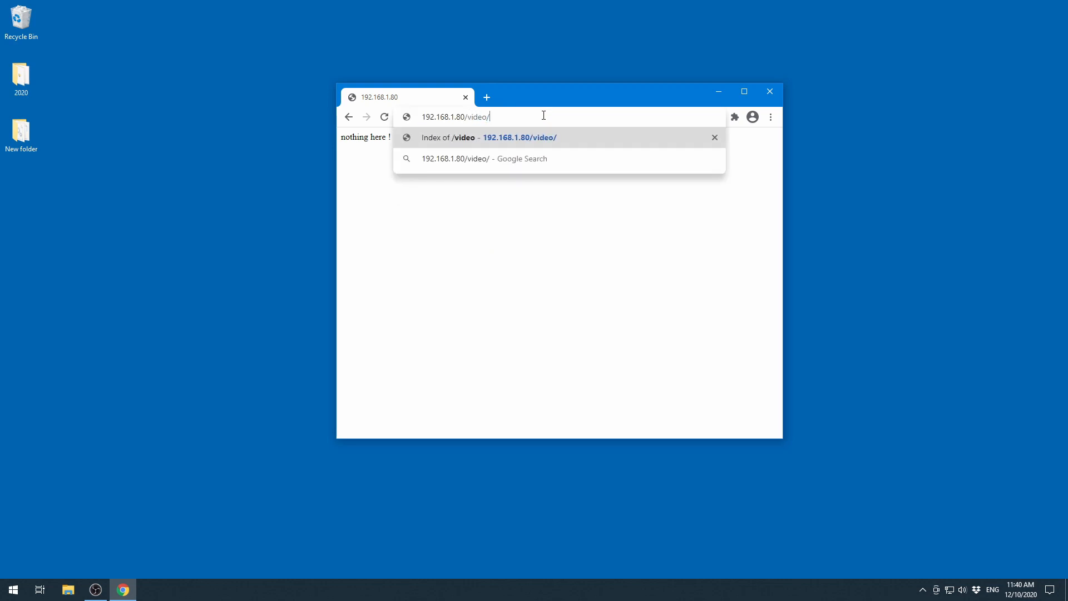
pyautogui.write('video.htm')
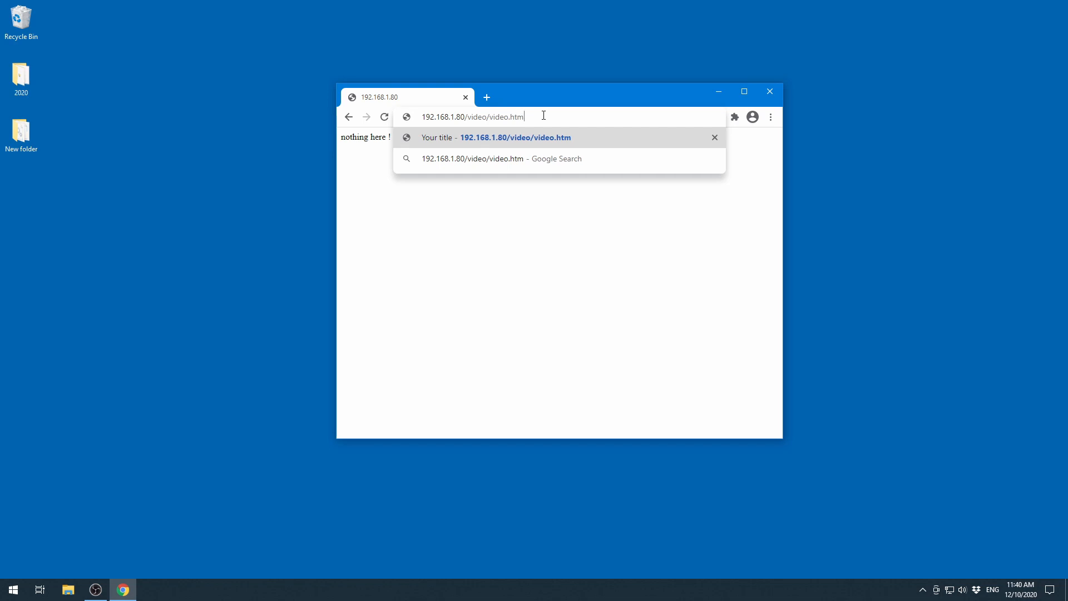
pyautogui.press('Return')
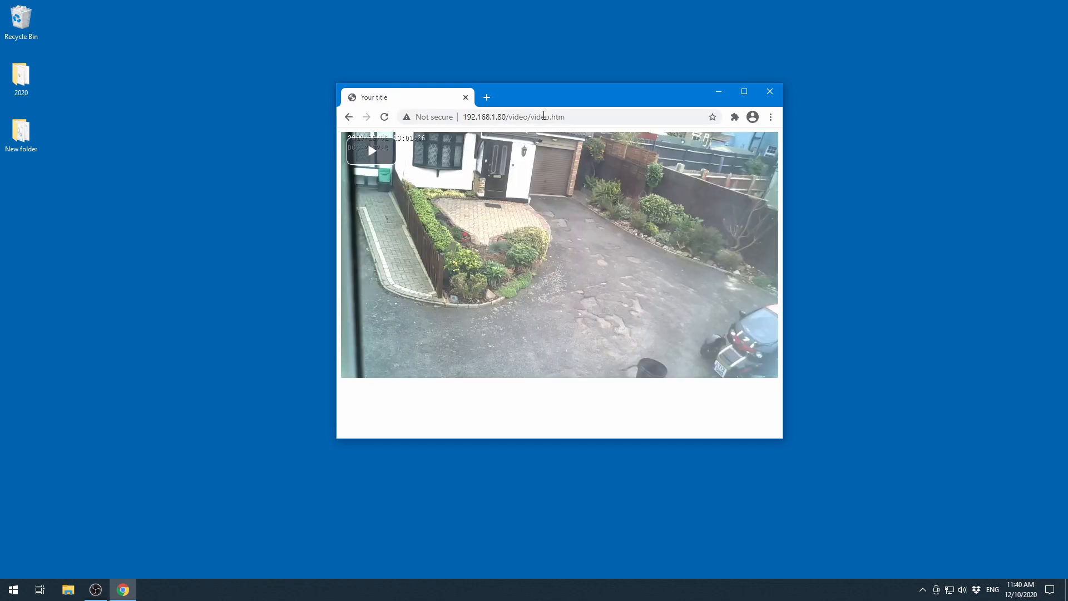
pyautogui.click(371, 150)
pyautogui.click(352, 370)
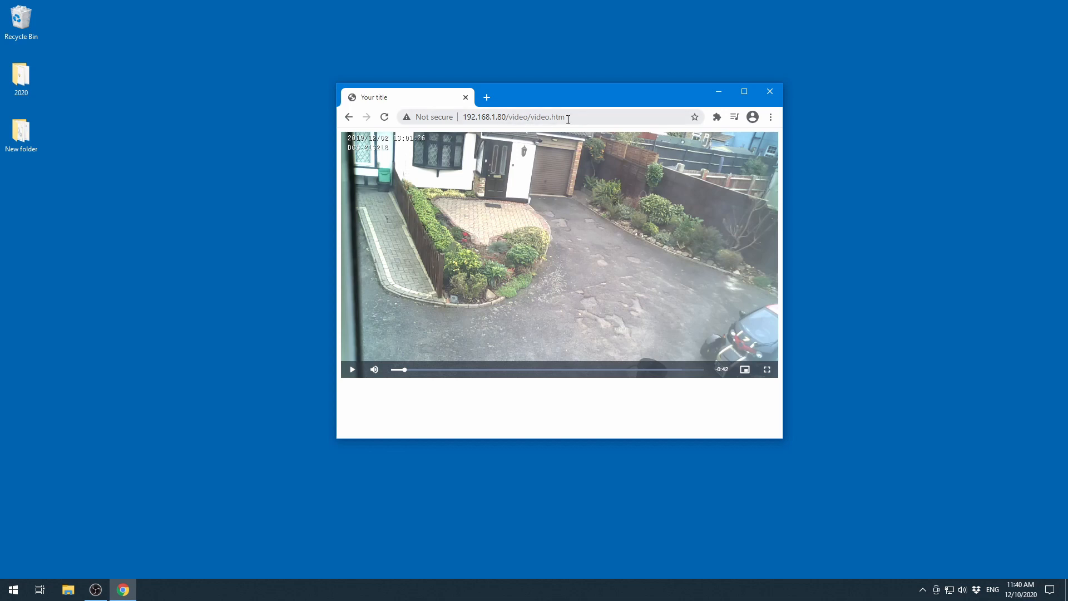
# - Search for whatsmyip and open whatsmyip.org to read the public IP address
pyautogui.click(516, 123)
pyautogui.write('wh')
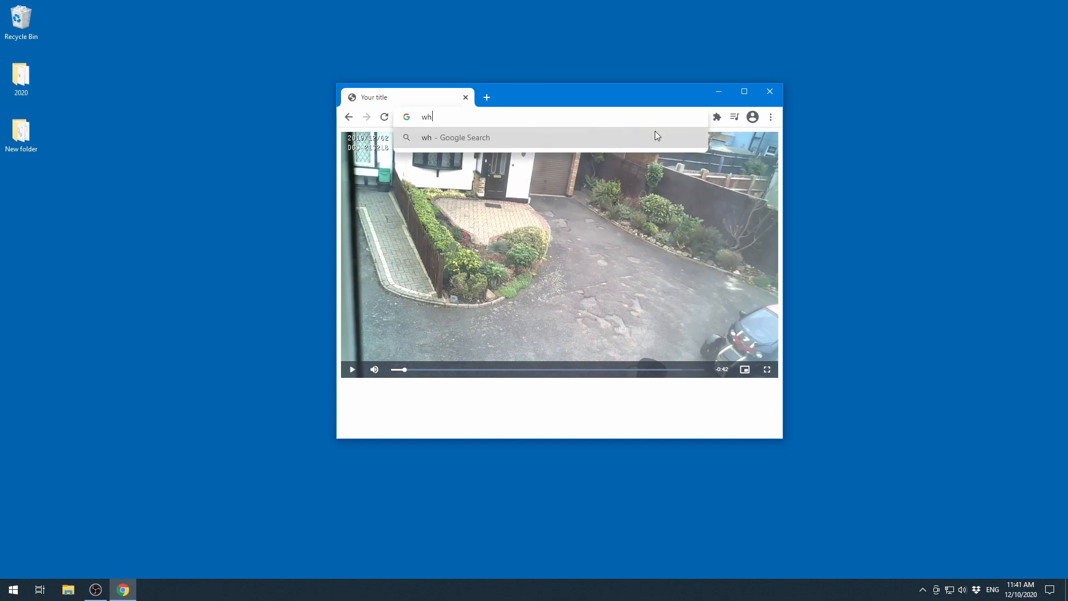
pyautogui.write('atsmyip')
pyautogui.press('Return')
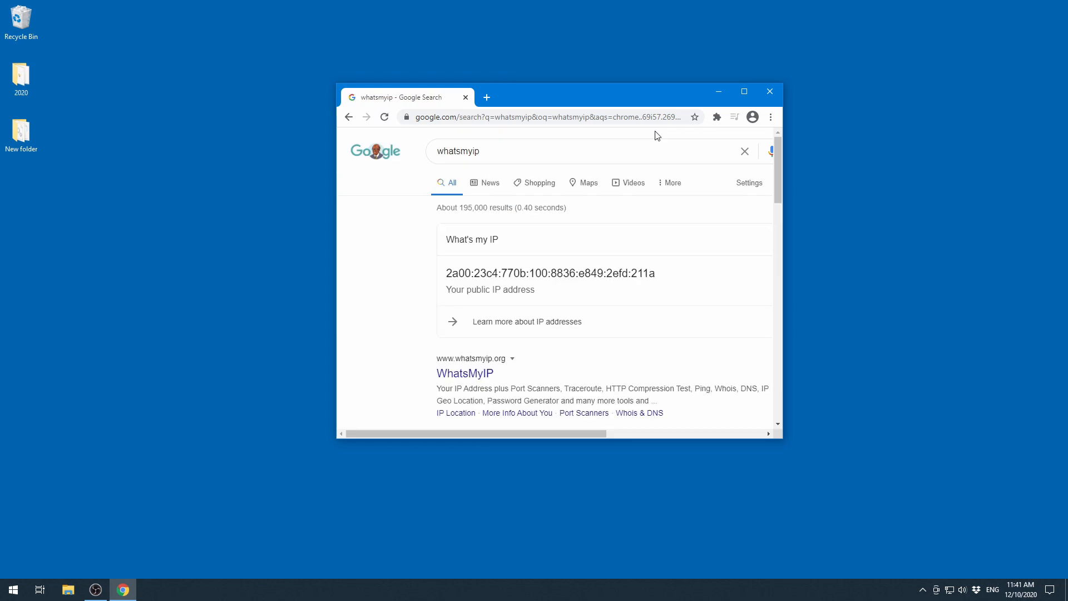
pyautogui.click(482, 372)
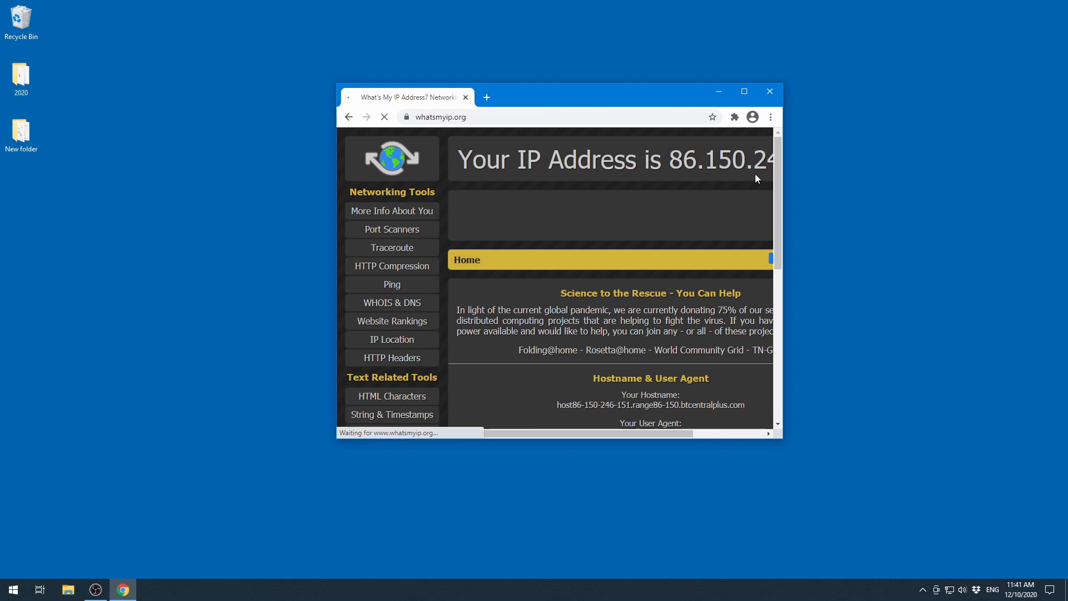
pyautogui.moveTo(783, 184); pyautogui.dragTo(942, 206)
pyautogui.moveTo(723, 96); pyautogui.dragTo(633, 77)
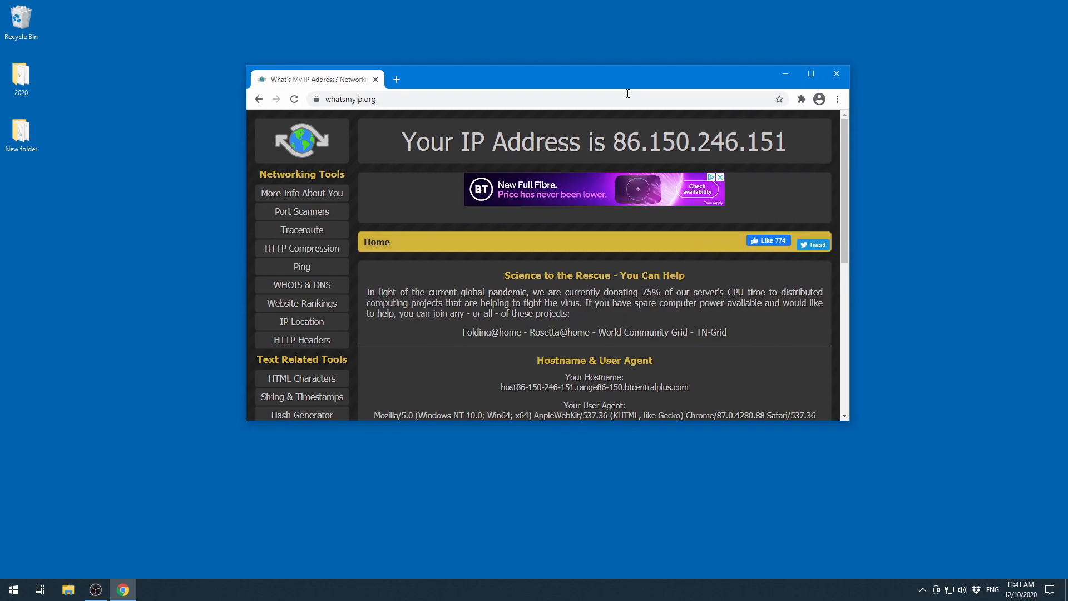
pyautogui.moveTo(614, 145); pyautogui.dragTo(781, 144)
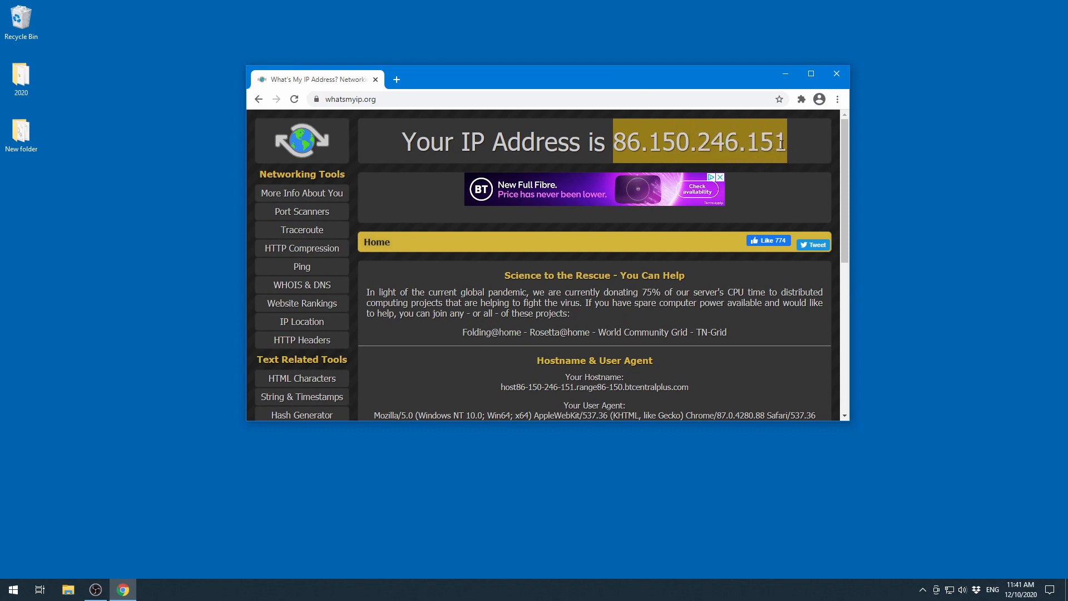
pyautogui.click(781, 145)
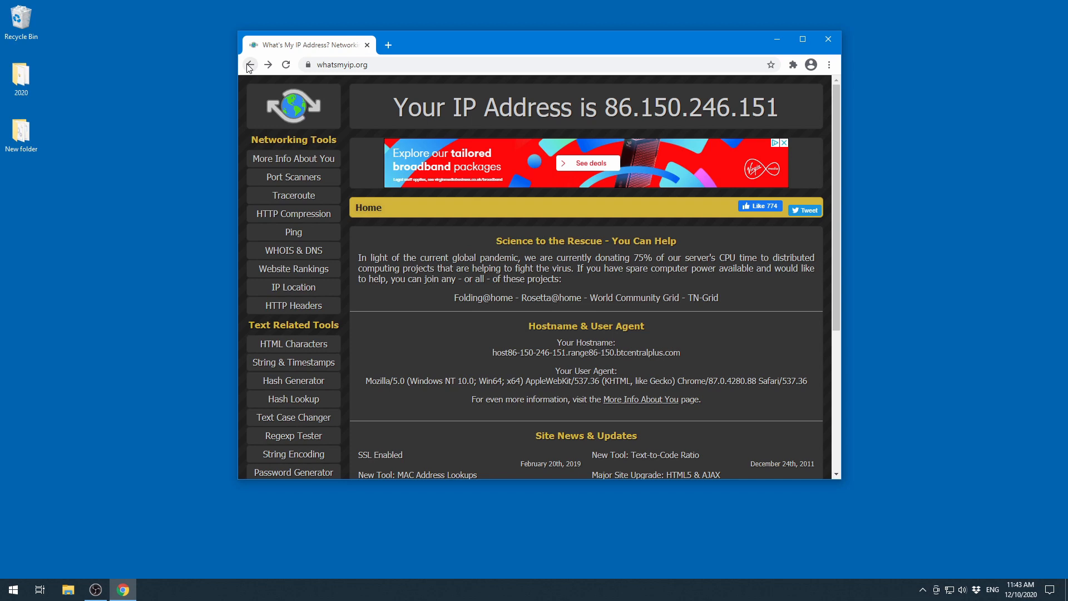
# - Open the No-IP website from the search results and check its free hostname domain options
pyautogui.click(249, 65)
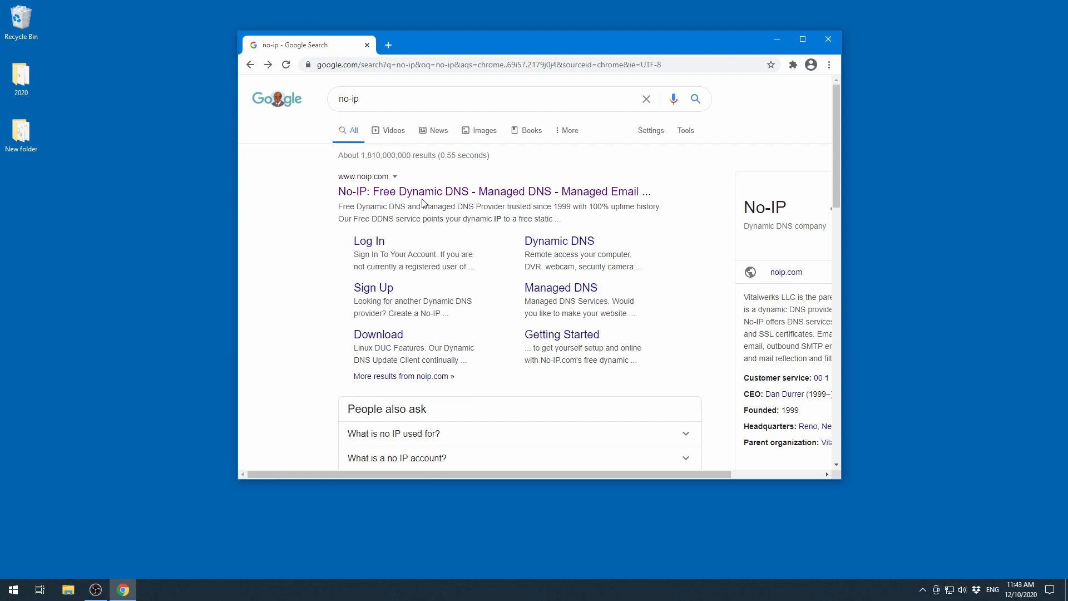
pyautogui.click(444, 193)
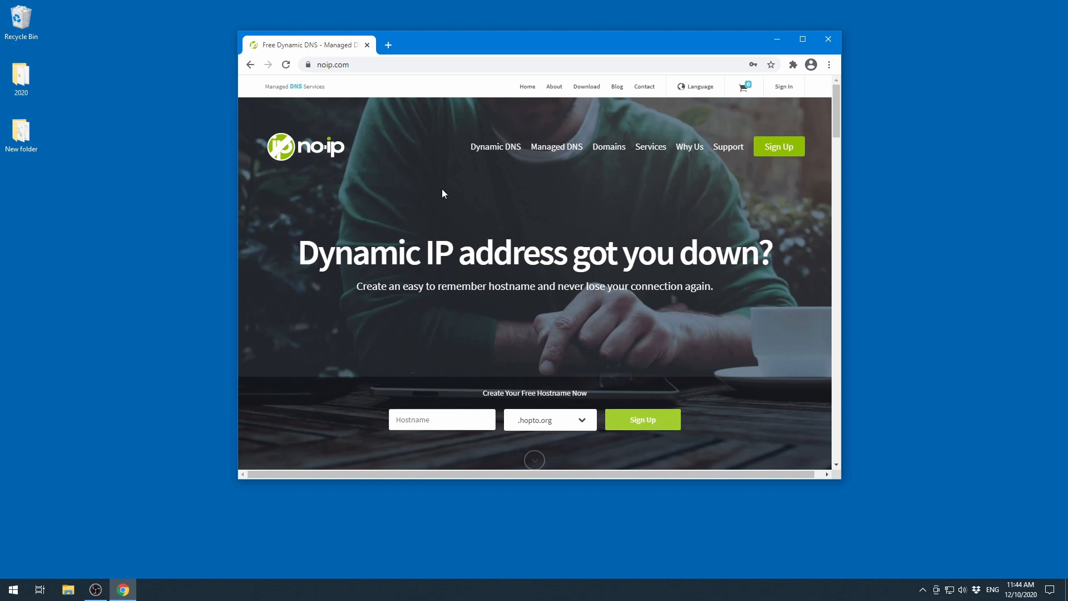
pyautogui.click(580, 423)
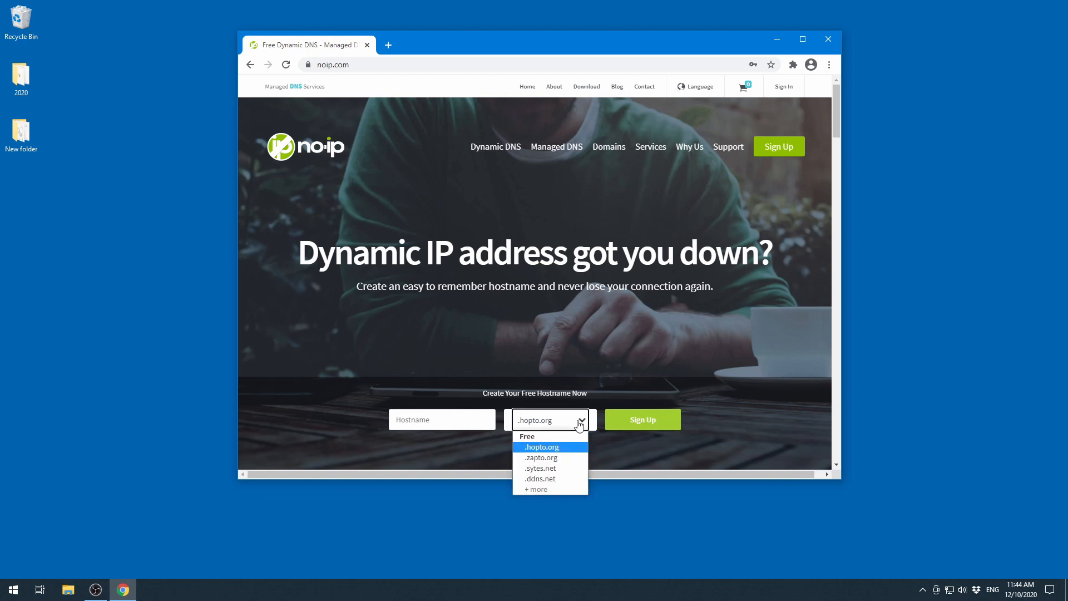
pyautogui.click(250, 66)
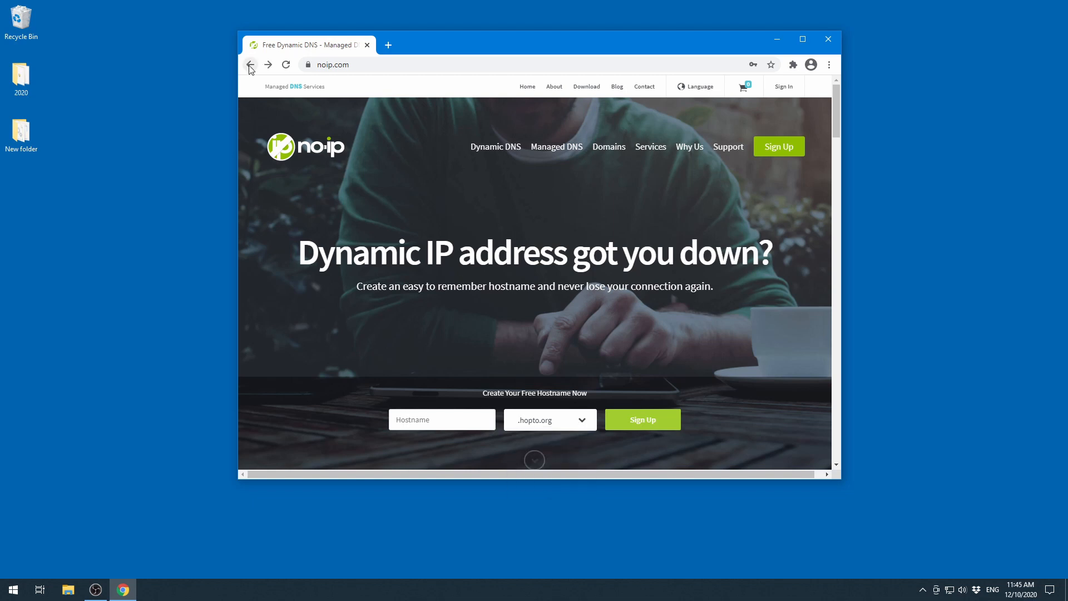
pyautogui.click(775, 148)
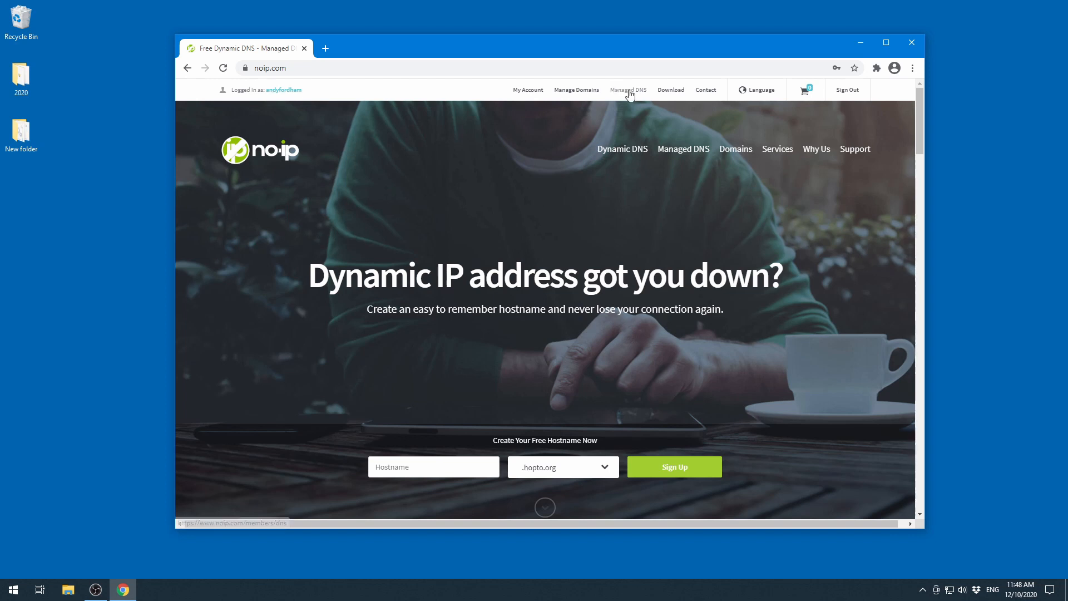
# - Create a No-IP hostname letstestthis on the ddns.net domain as a DNS Host (A) record for the public IPv4 address
pyautogui.click(533, 92)
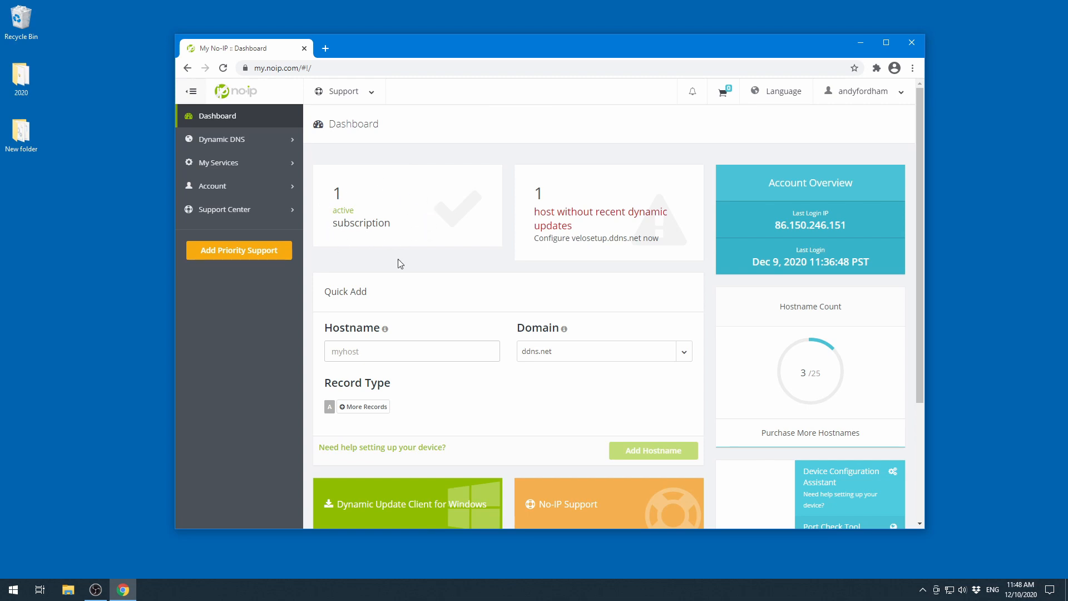
pyautogui.click(224, 144)
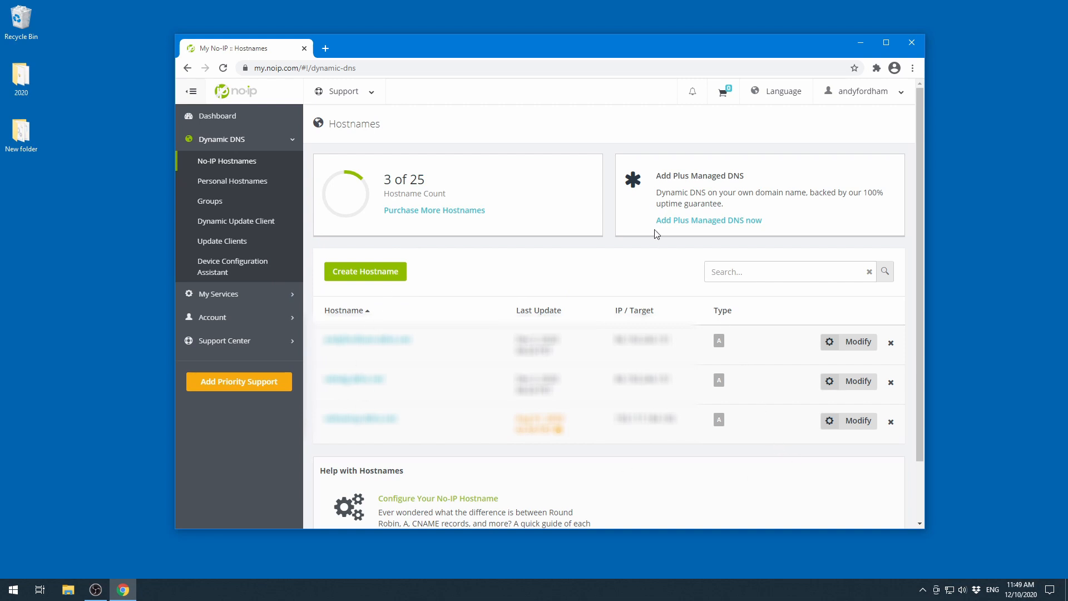
pyautogui.click(385, 271)
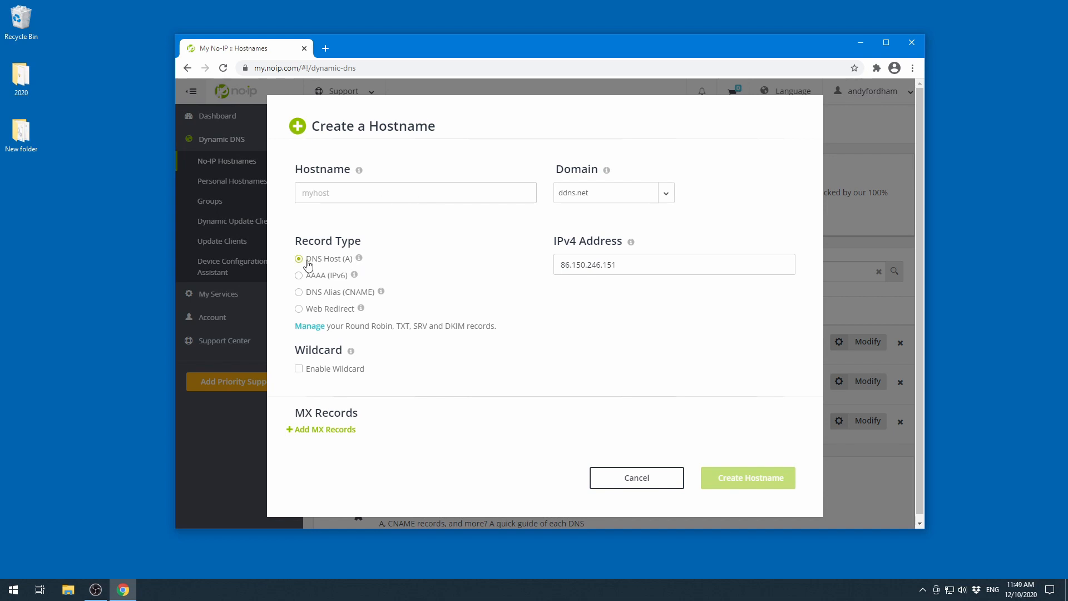
pyautogui.moveTo(350, 264)
pyautogui.click(327, 193)
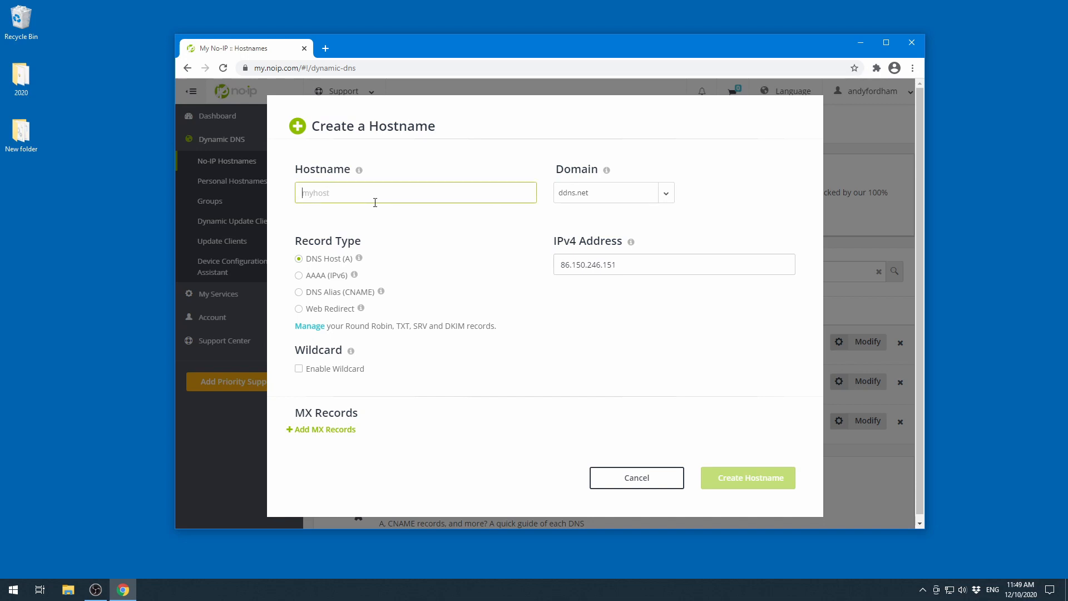
pyautogui.write('let')
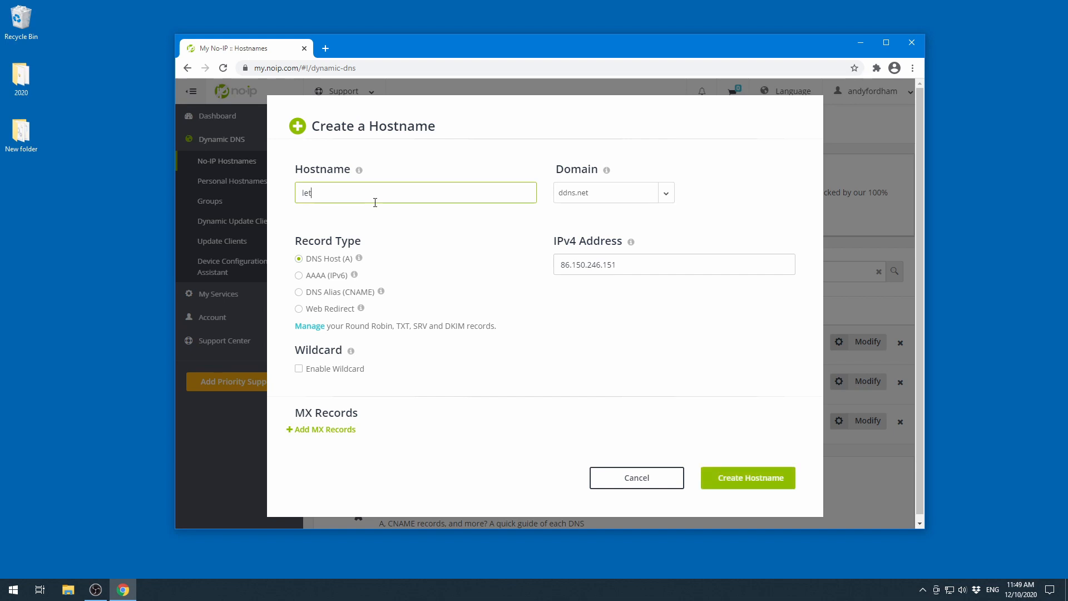
pyautogui.write('stestthis')
pyautogui.click(441, 235)
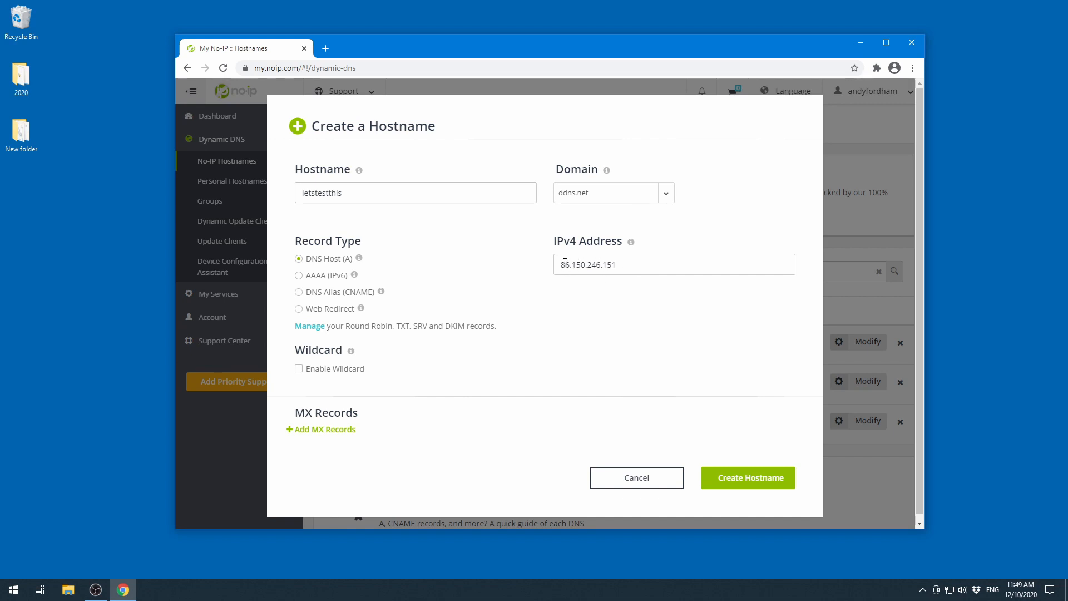
pyautogui.click(748, 482)
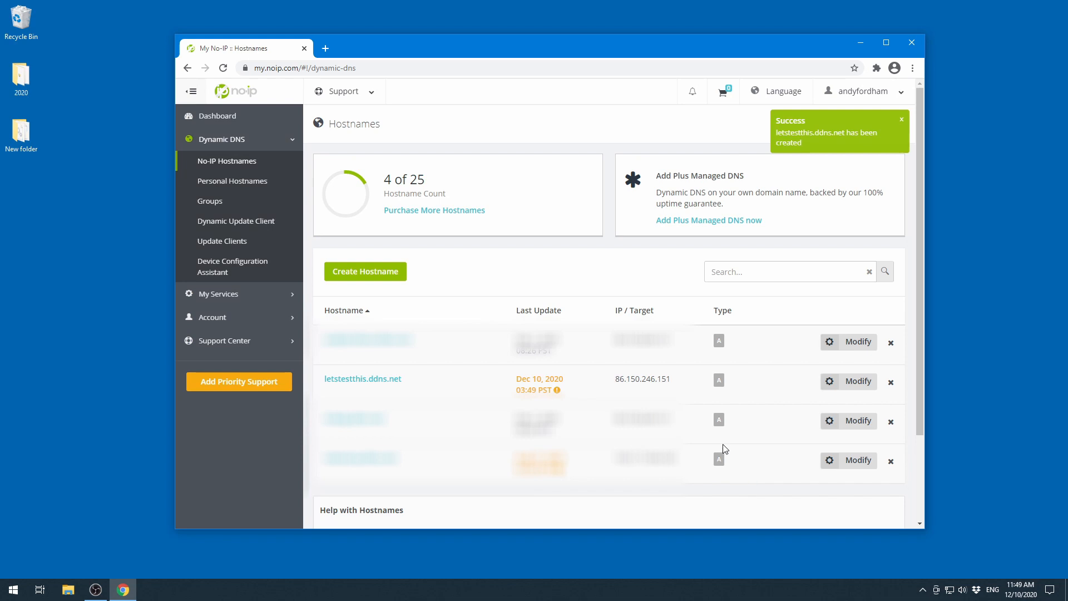
# - Review the new hostname in the dashboard and the No-IP Hostnames list
pyautogui.scroll(-2, 723, 444)
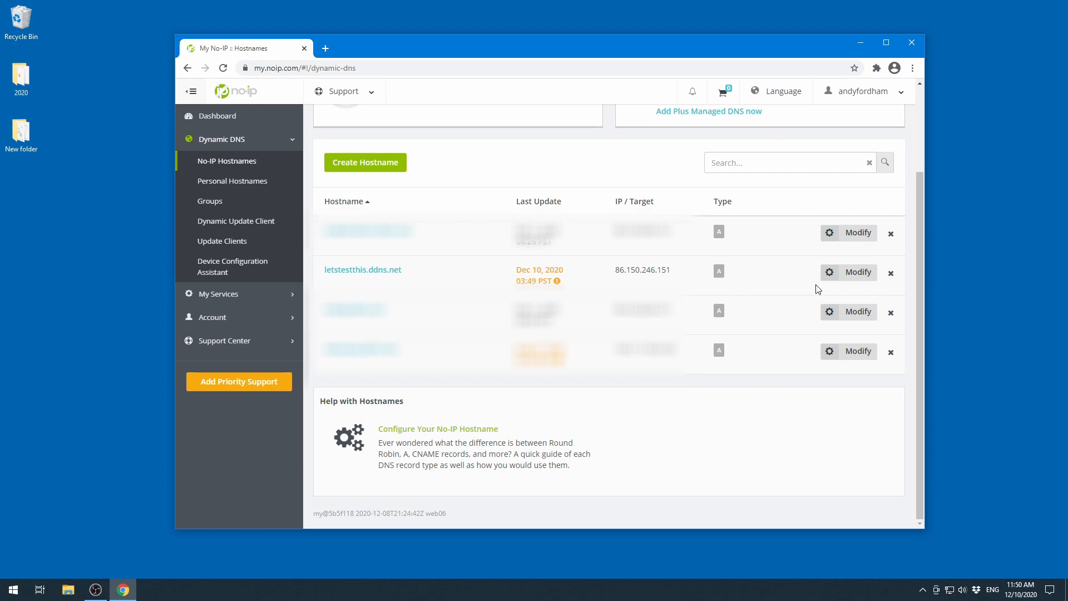
pyautogui.click(218, 116)
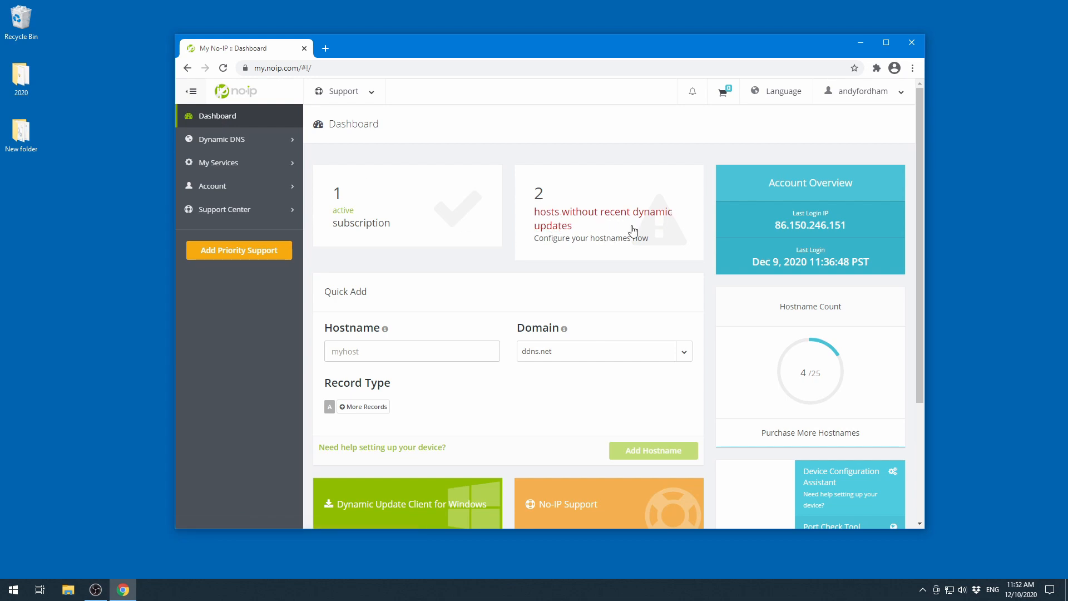
pyautogui.click(226, 139)
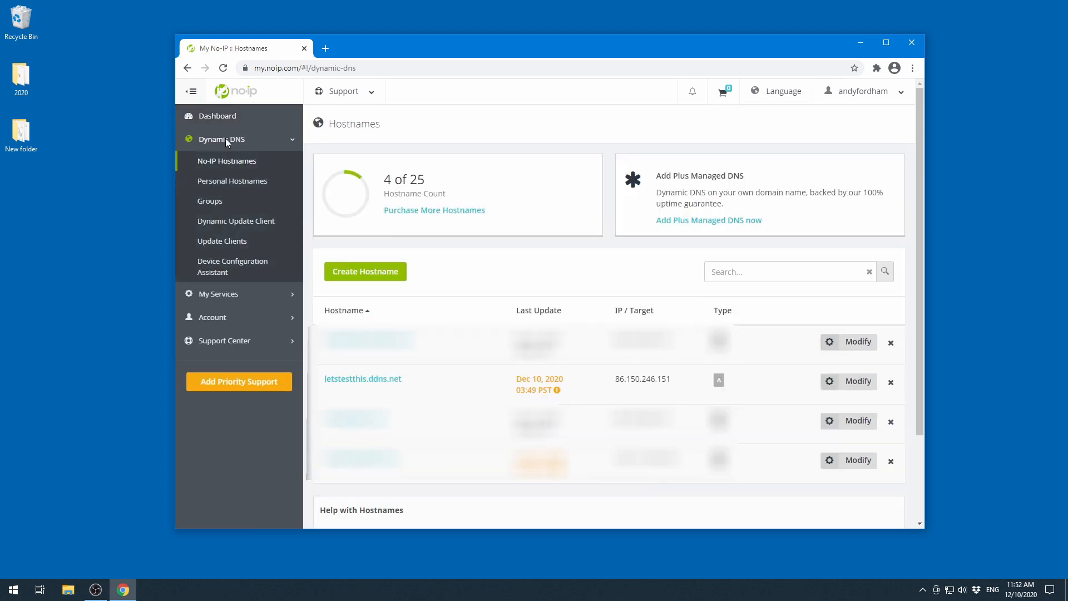
pyautogui.scroll(-2, 226, 138)
pyautogui.scroll(1, 349, 176)
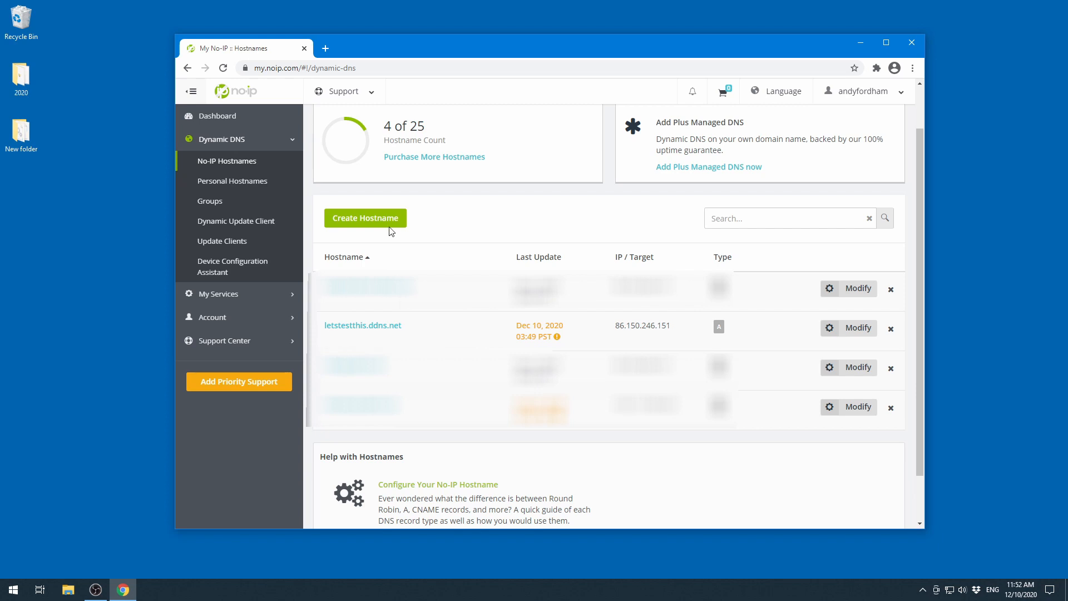
# - Open letstestthis.ddns.net in a new browser tab
pyautogui.click(326, 49)
pyautogui.write('lets')
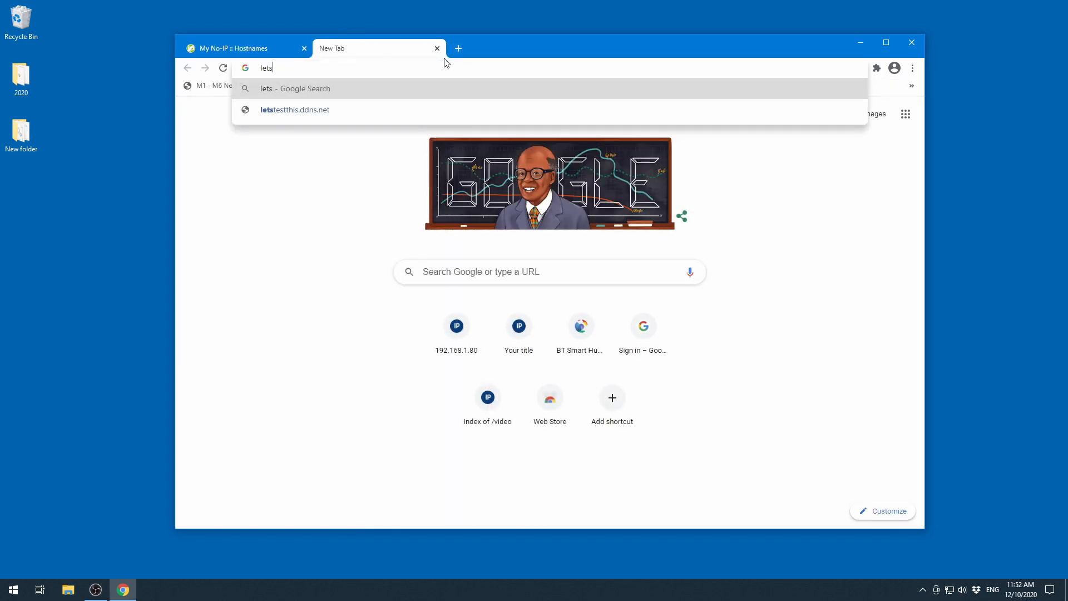
pyautogui.press('Down')
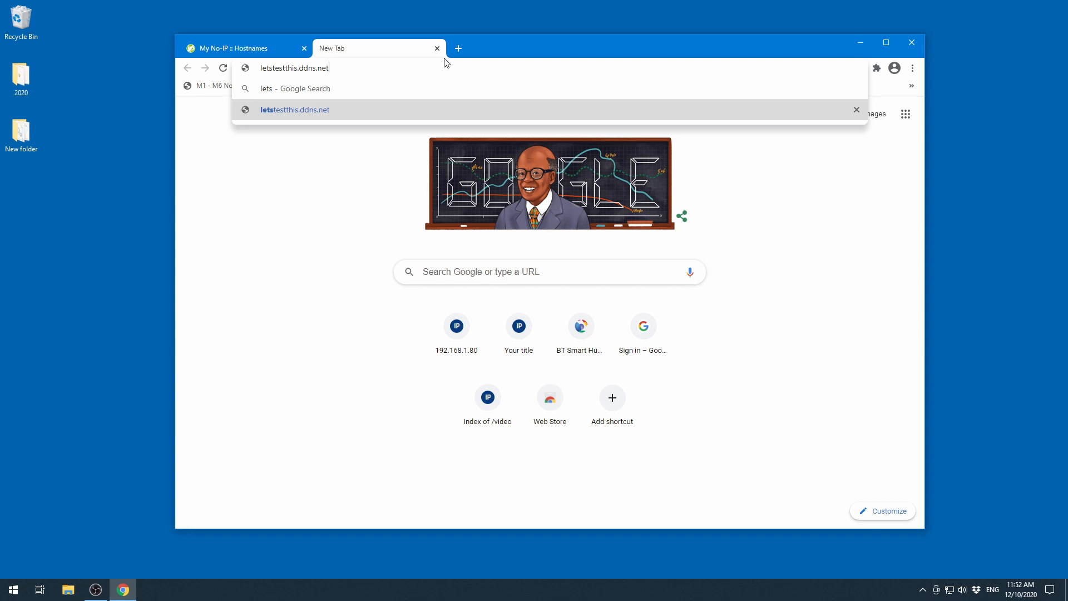
pyautogui.press('Return')
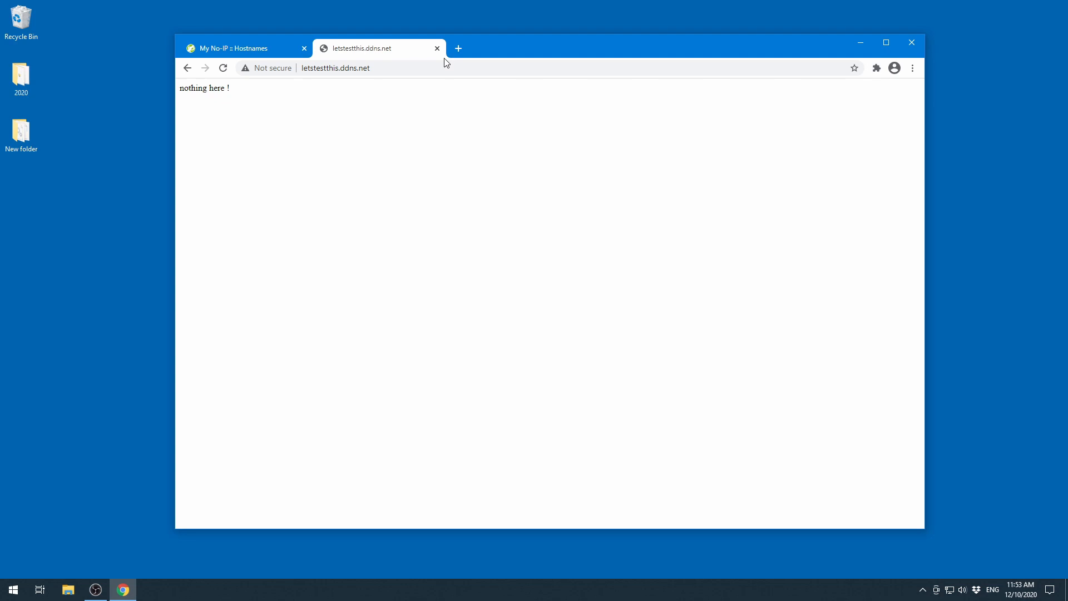
# - Open letstestthis.ddns.net/video/video.htm and start playing the video stream
pyautogui.click(433, 71)
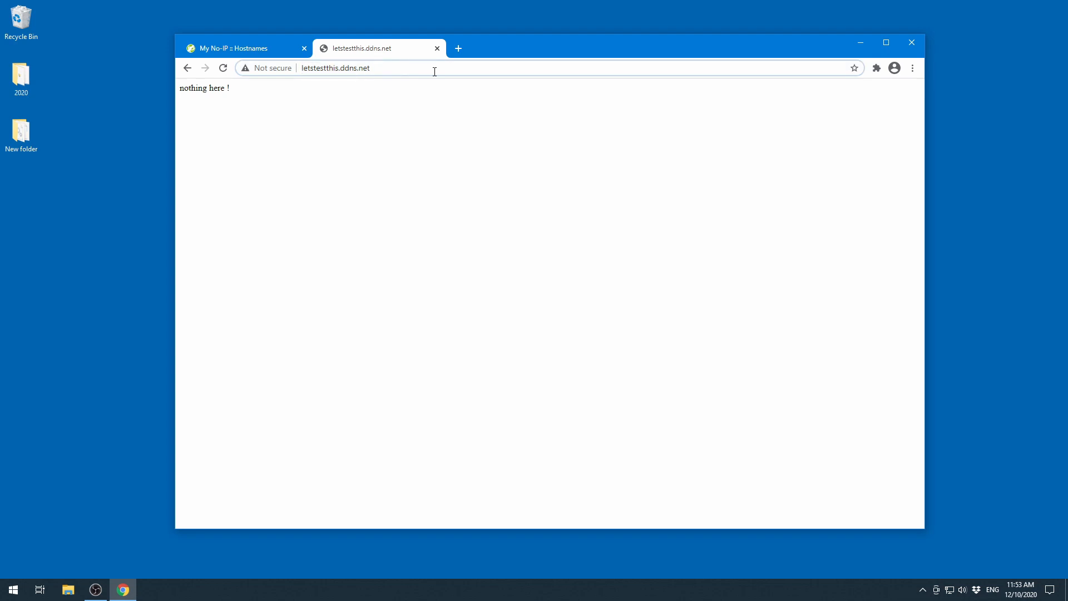
pyautogui.write('/ve')
pyautogui.write('ideo/')
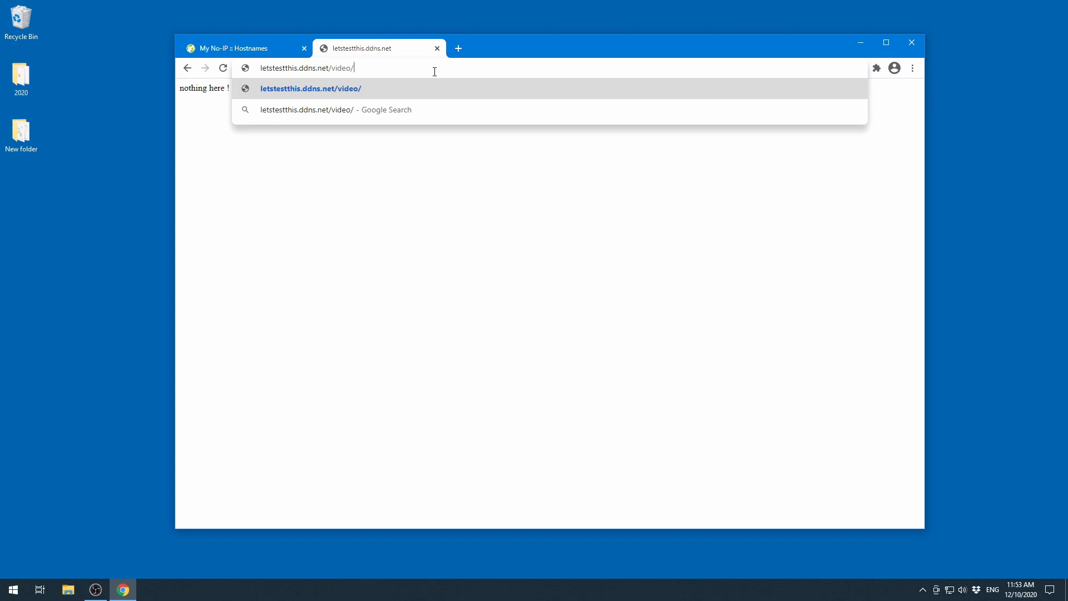
pyautogui.write('video.htm')
pyautogui.press('Return')
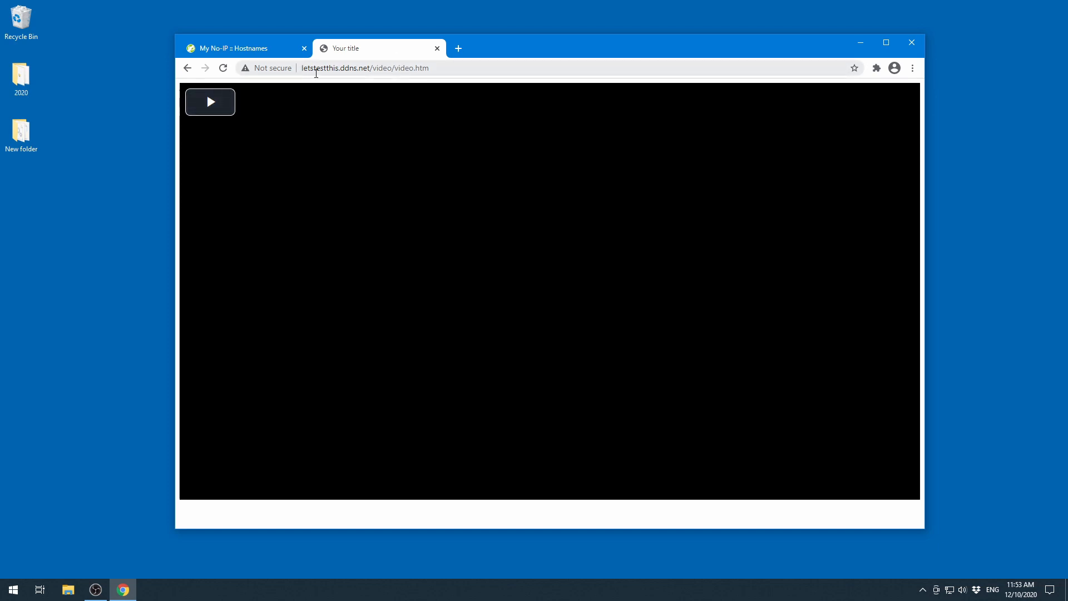
pyautogui.click(216, 99)
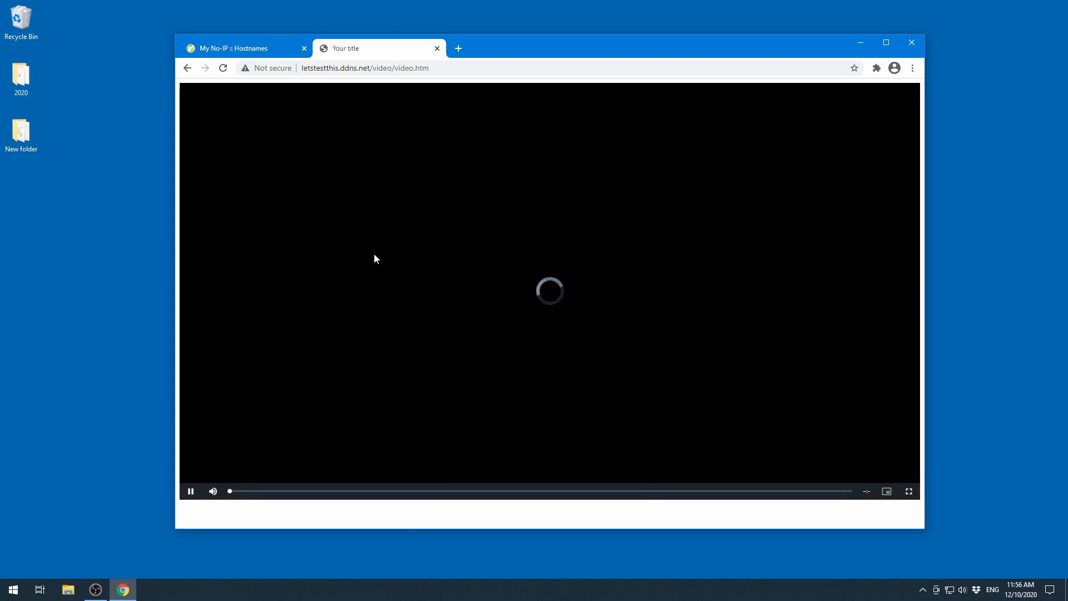
# - Pause the video, view the page source of video.htm, and close the source tab
pyautogui.click(192, 492)
pyautogui.rightClick(285, 514)
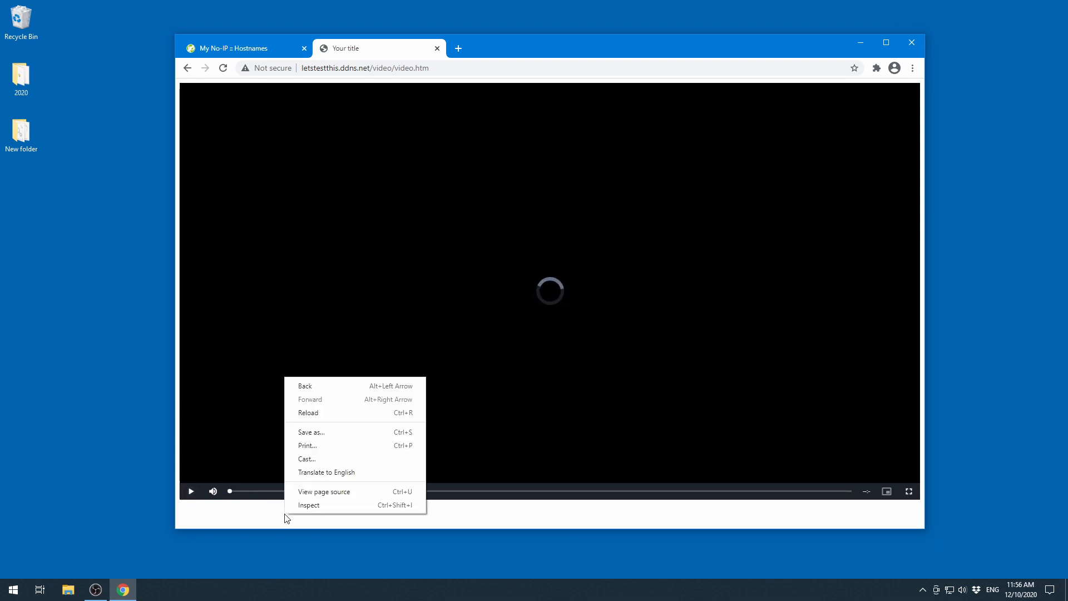
pyautogui.click(328, 496)
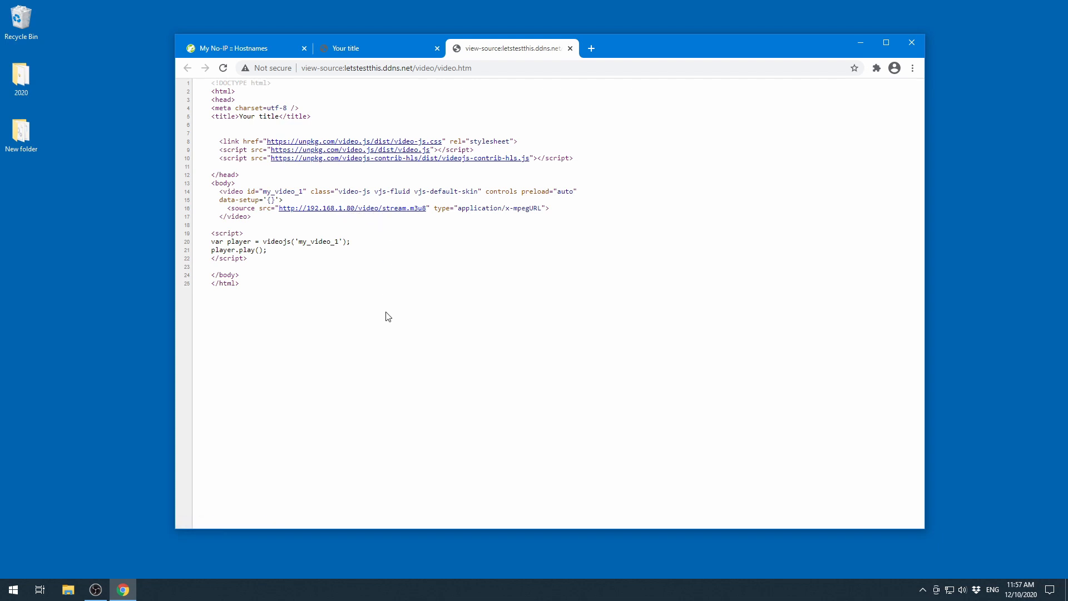
pyautogui.click(570, 49)
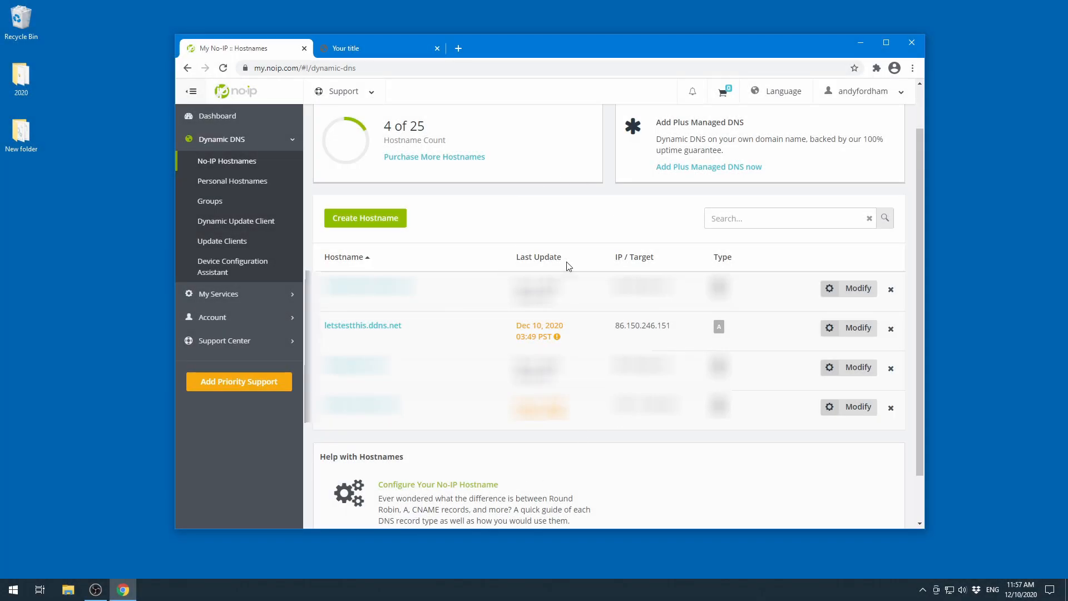
# - Download the Windows Dynamic Update Client (DUC) installer from the No-IP site
pyautogui.moveTo(543, 262)
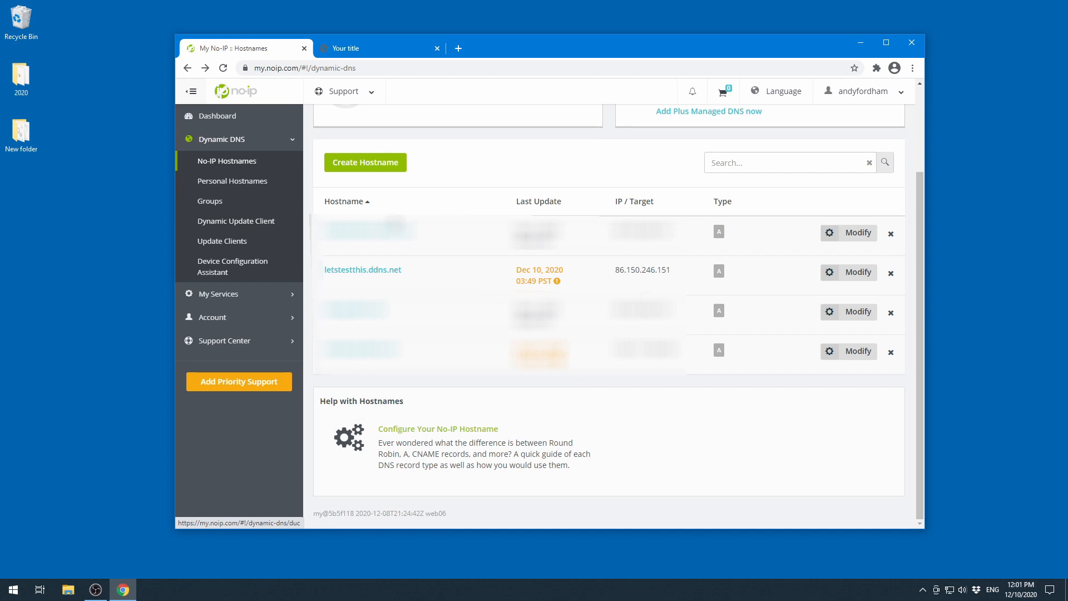
pyautogui.click(241, 227)
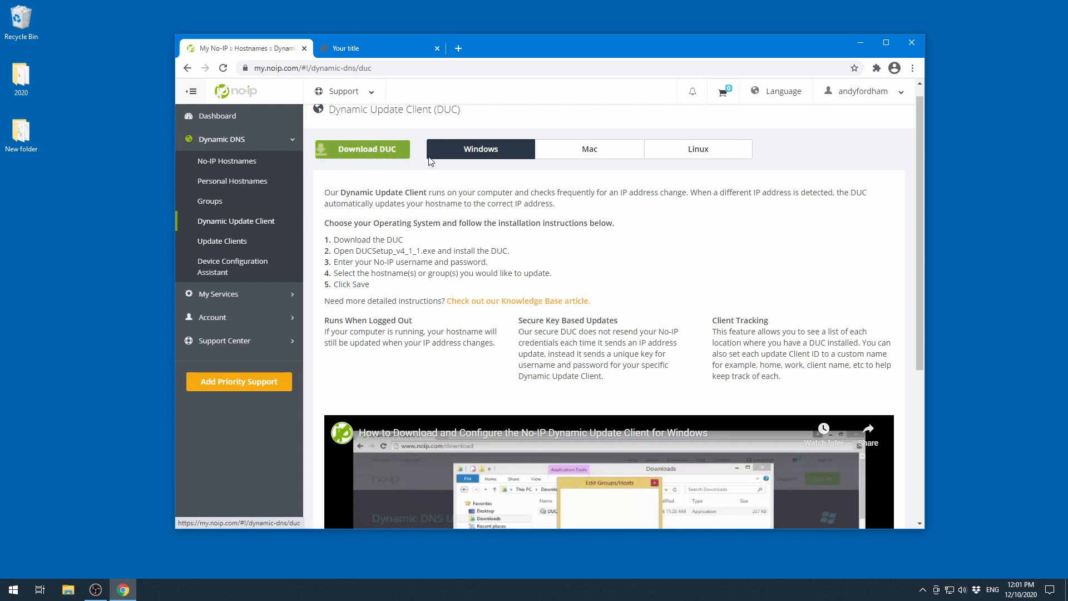
pyautogui.click(371, 154)
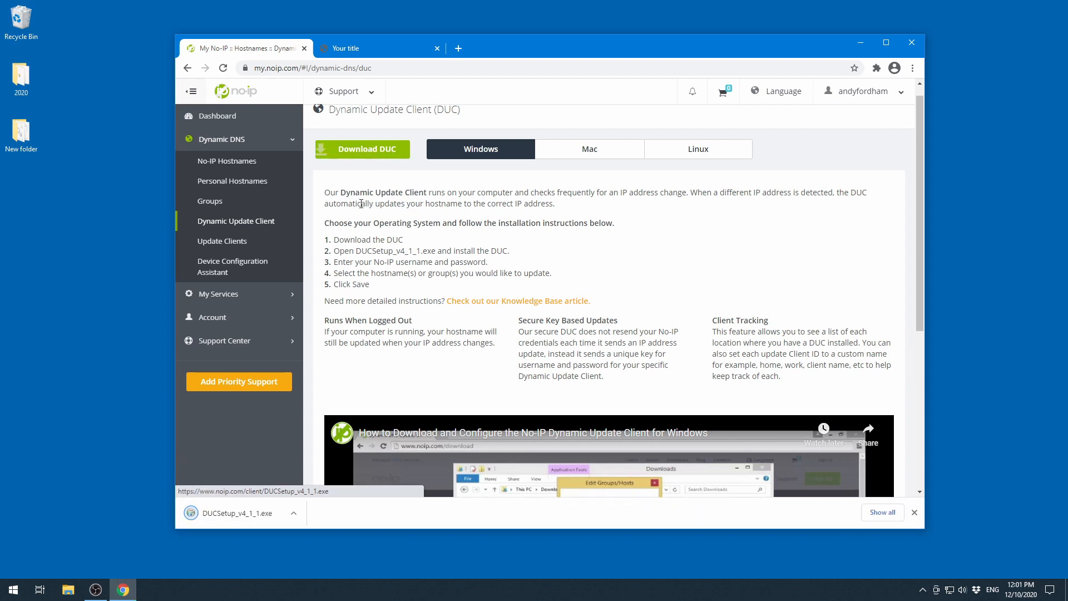
# - Run DUCSetup_v4_1_1.exe, accept the licence, install to the default folder, and finish with DUC launched as a system service
pyautogui.click(233, 517)
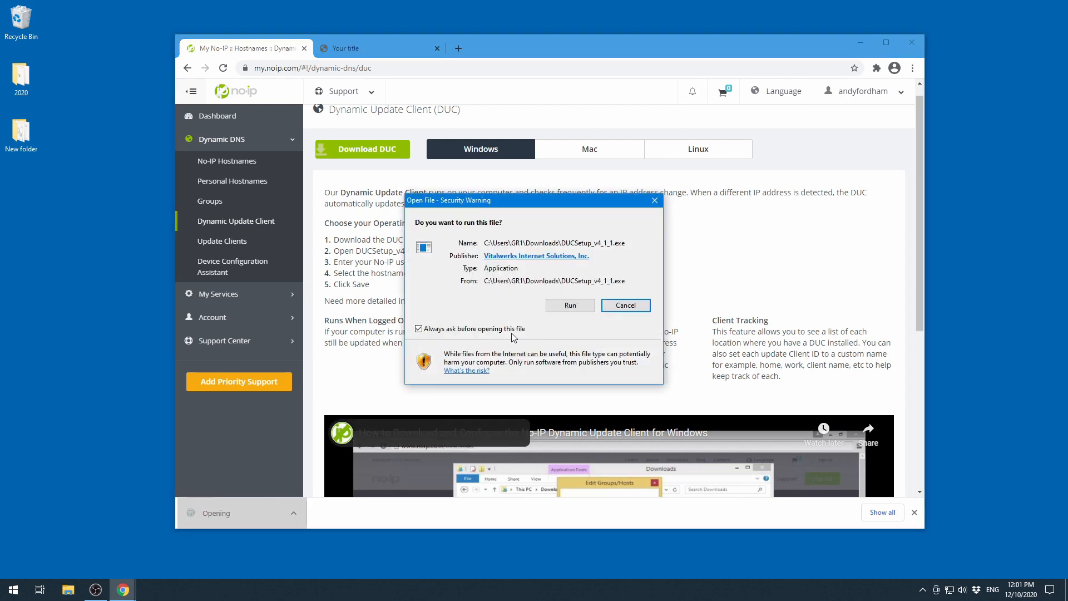
pyautogui.click(570, 306)
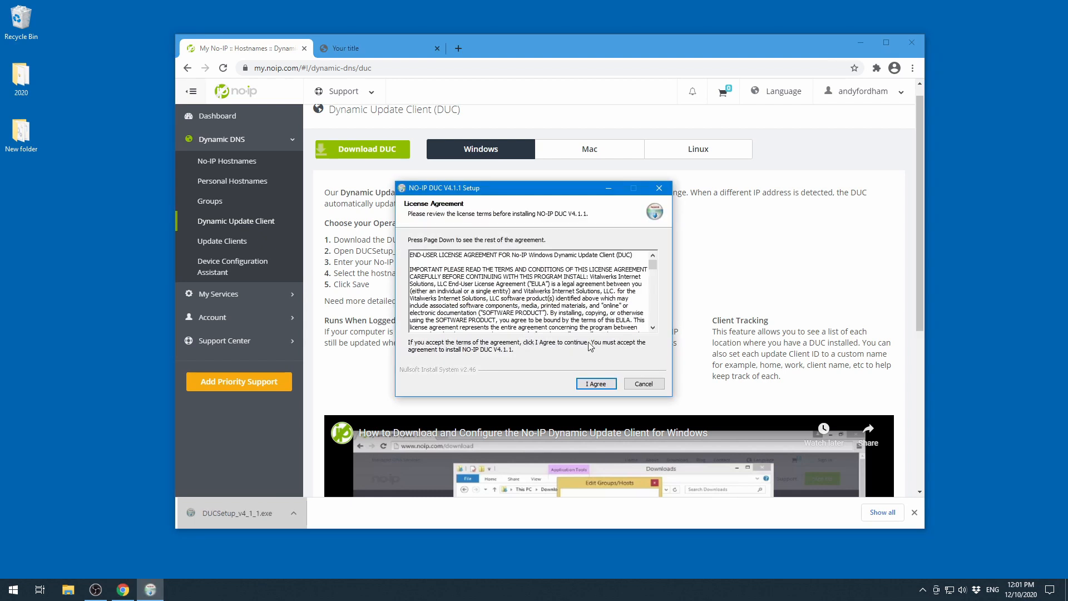
pyautogui.click(596, 384)
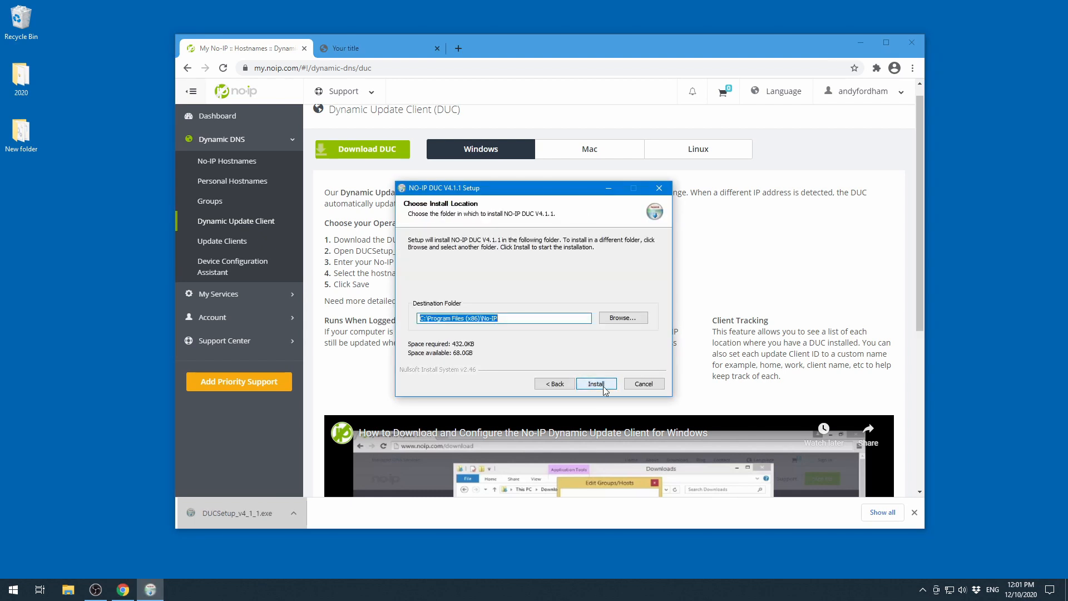
pyautogui.click(603, 387)
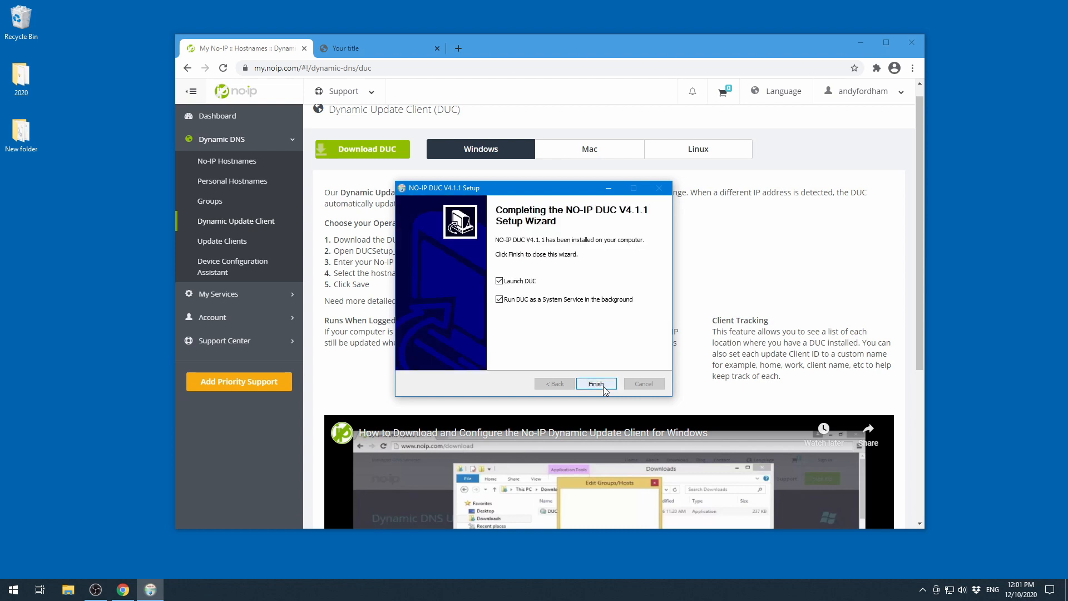
pyautogui.click(604, 387)
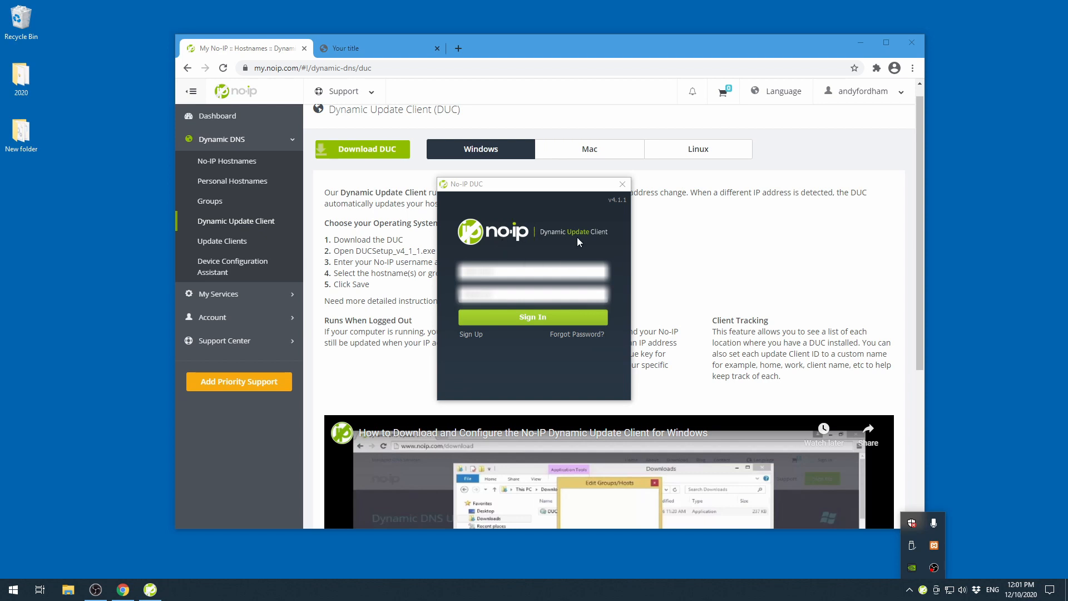
# - Sign in to the No-IP DUC with the account username and account password
pyautogui.click(498, 269)
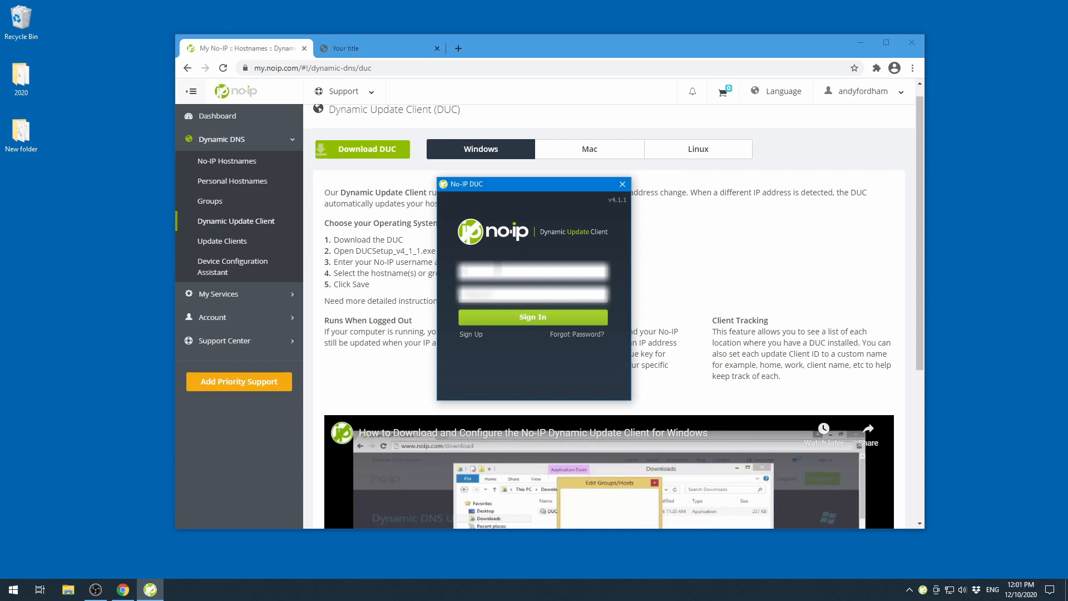
pyautogui.press('Tab')
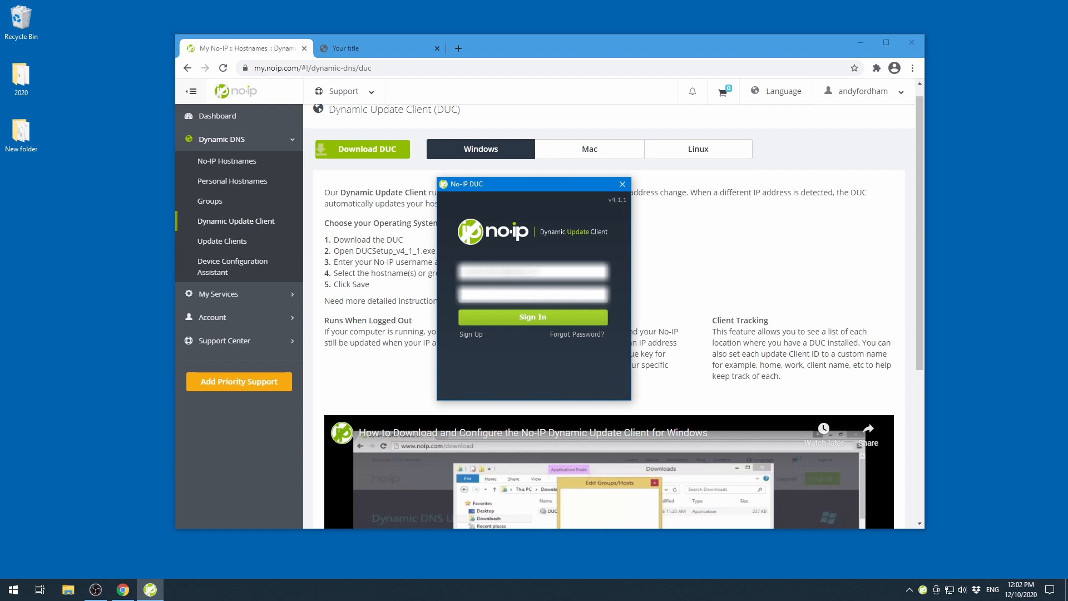
pyautogui.write('***')
pyautogui.click(537, 316)
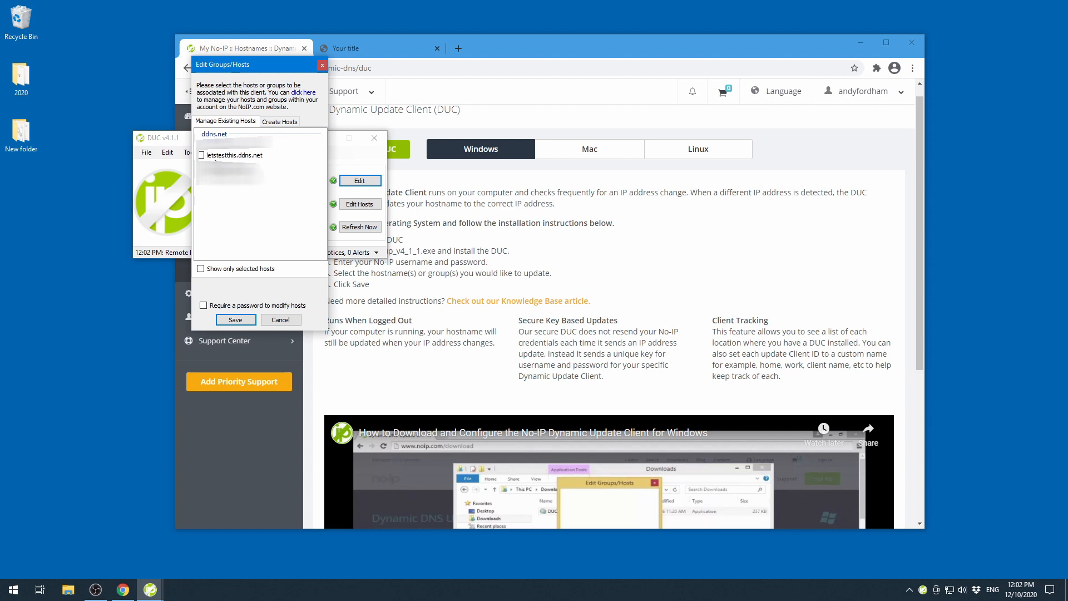
# - Select letstestthis.ddns.net as the host to update, save, and close the DUC window
pyautogui.click(201, 155)
pyautogui.click(235, 320)
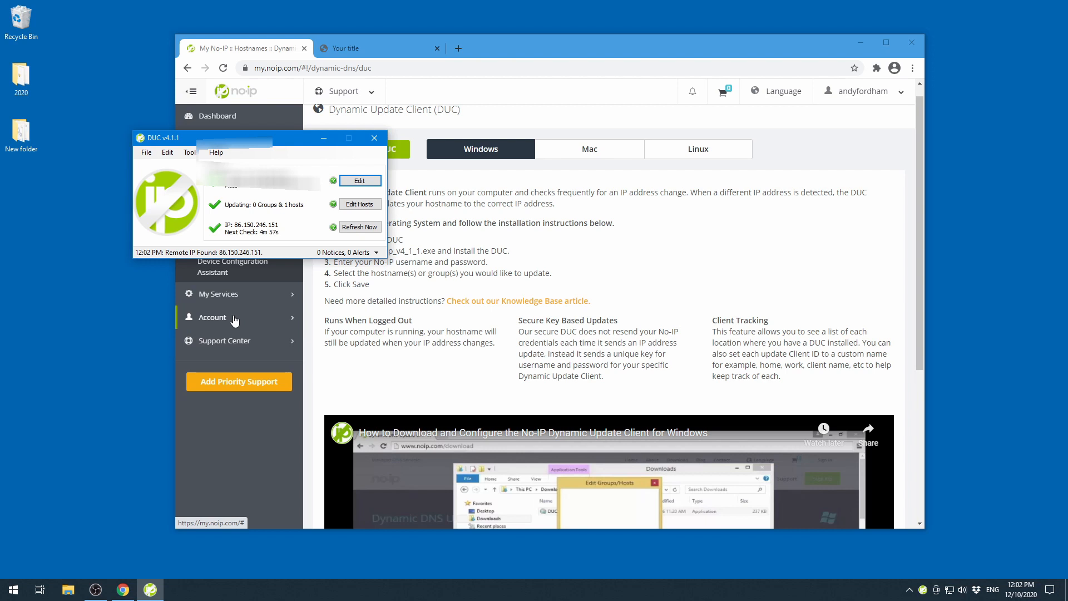
pyautogui.click(375, 138)
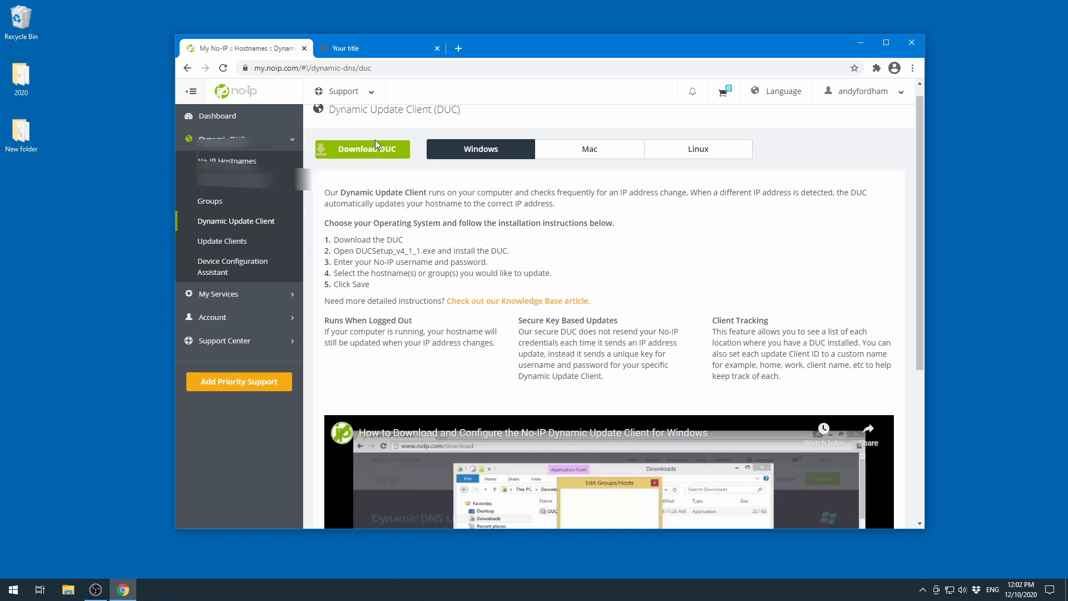
# - Reopen the DUC window from its system tray icon to check its status, then close it
pyautogui.click(922, 589)
pyautogui.moveTo(901, 568)
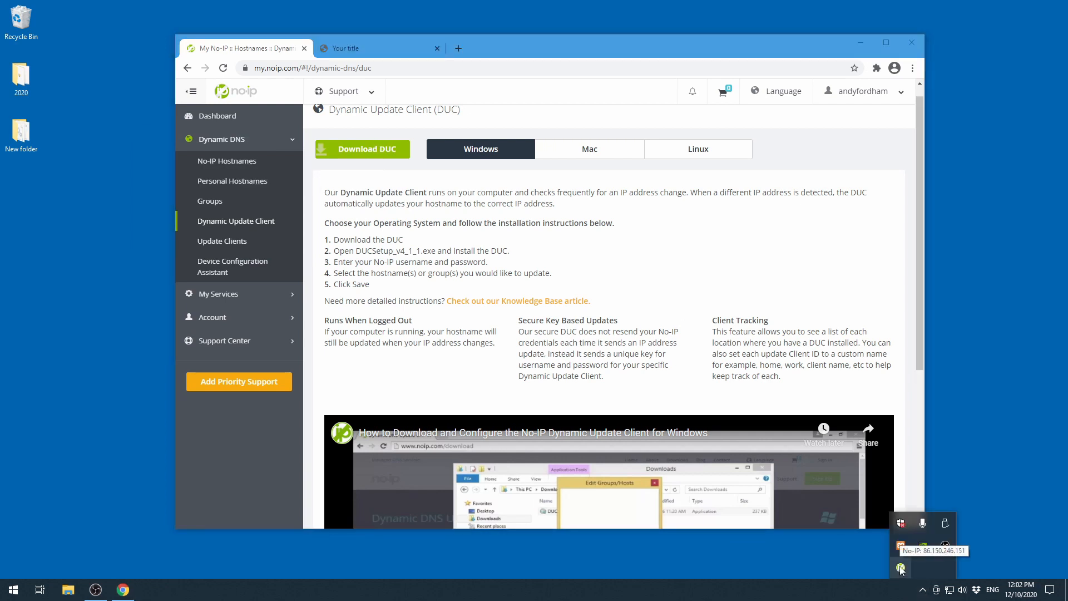
pyautogui.click(799, 570)
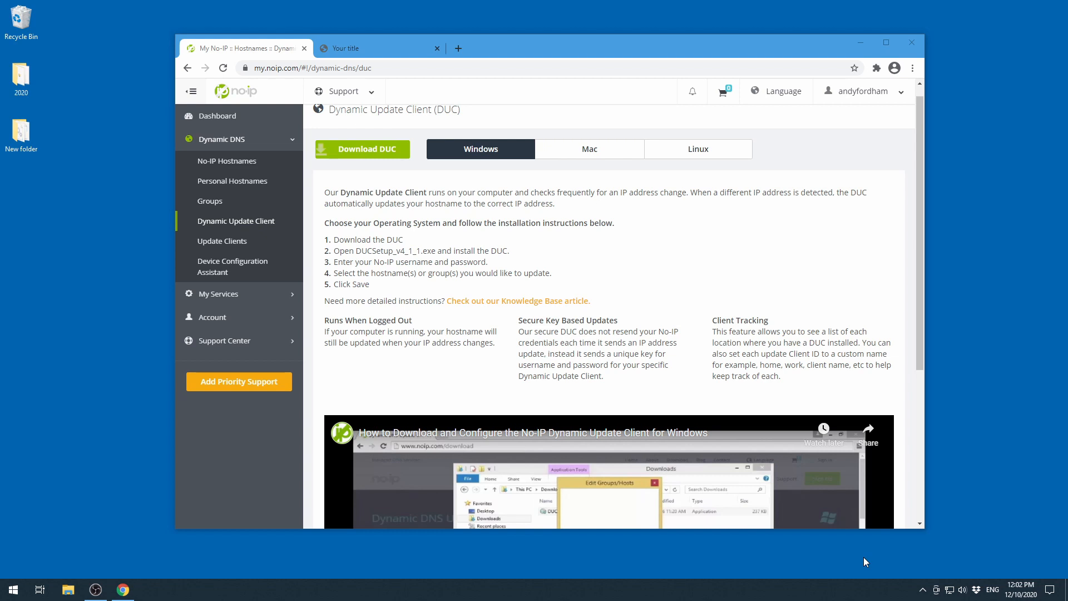
pyautogui.click(925, 590)
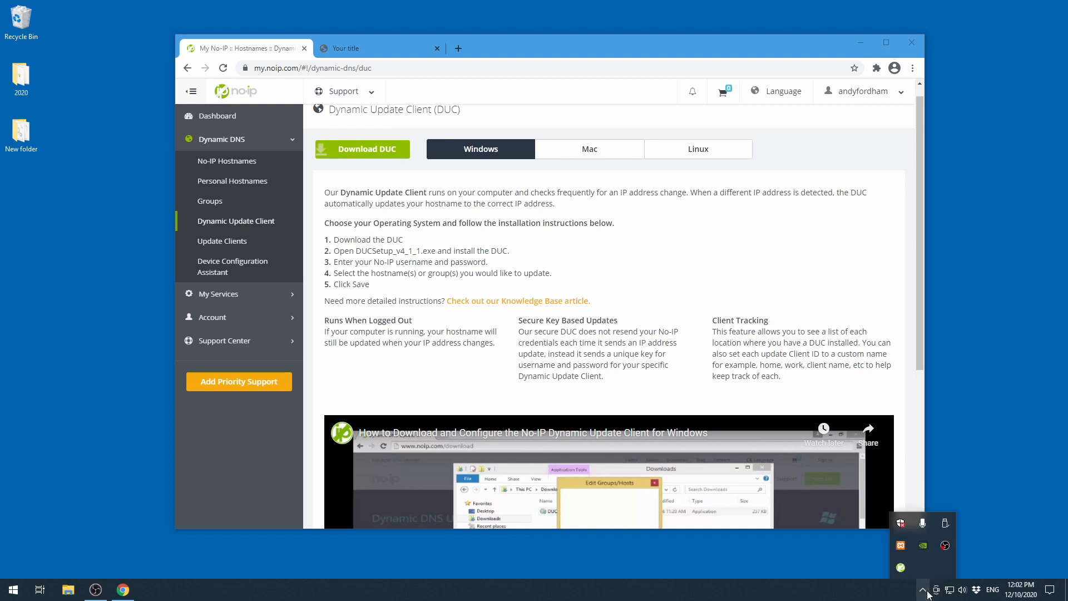
pyautogui.rightClick(902, 574)
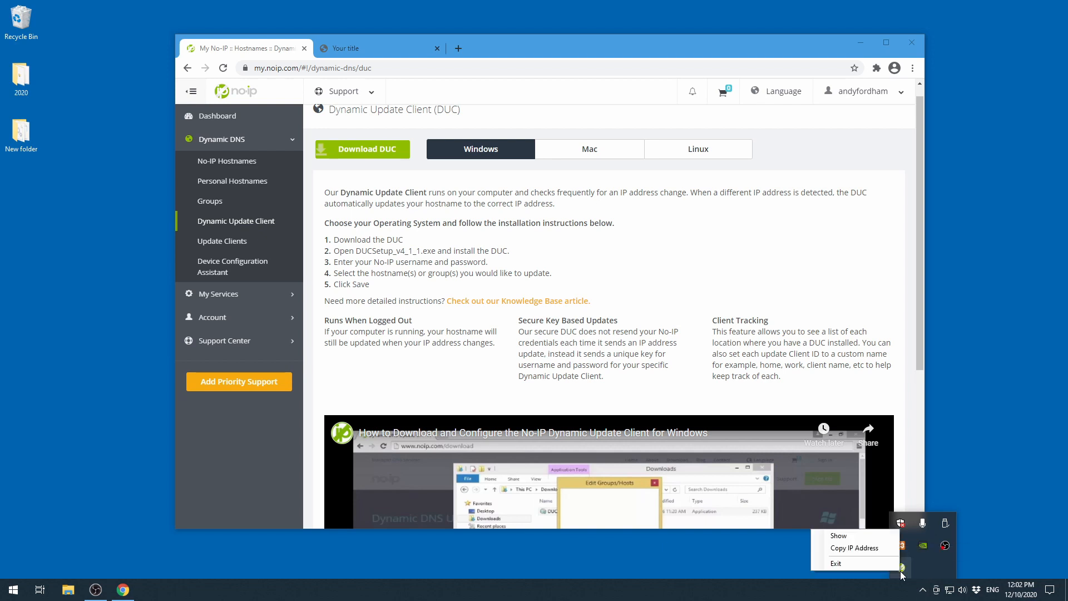
pyautogui.click(850, 534)
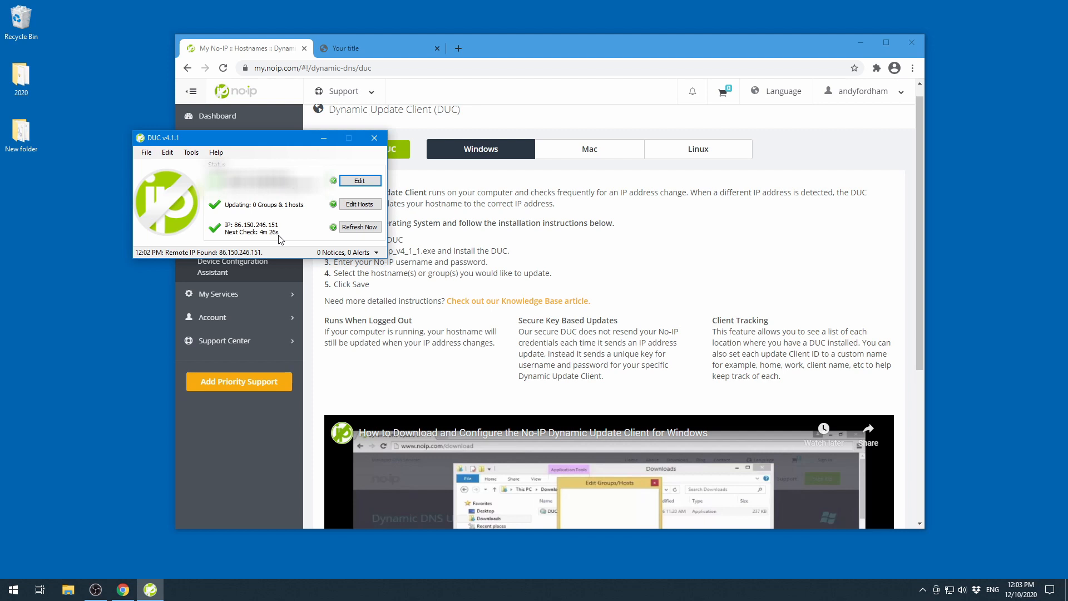
pyautogui.click(374, 137)
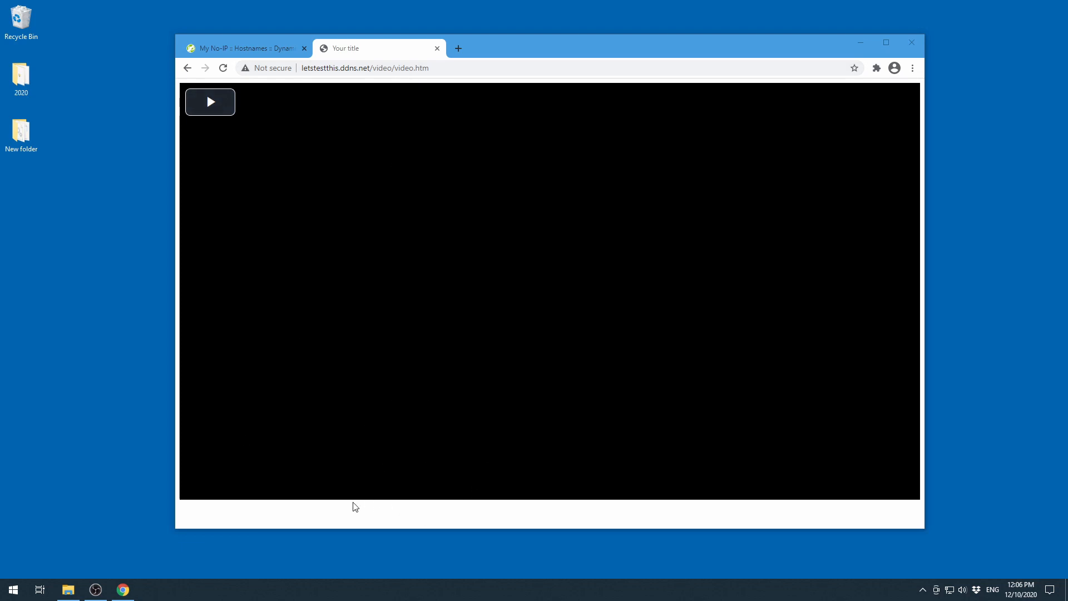
# - View the page source of video.htm again and close the source tab
pyautogui.rightClick(374, 510)
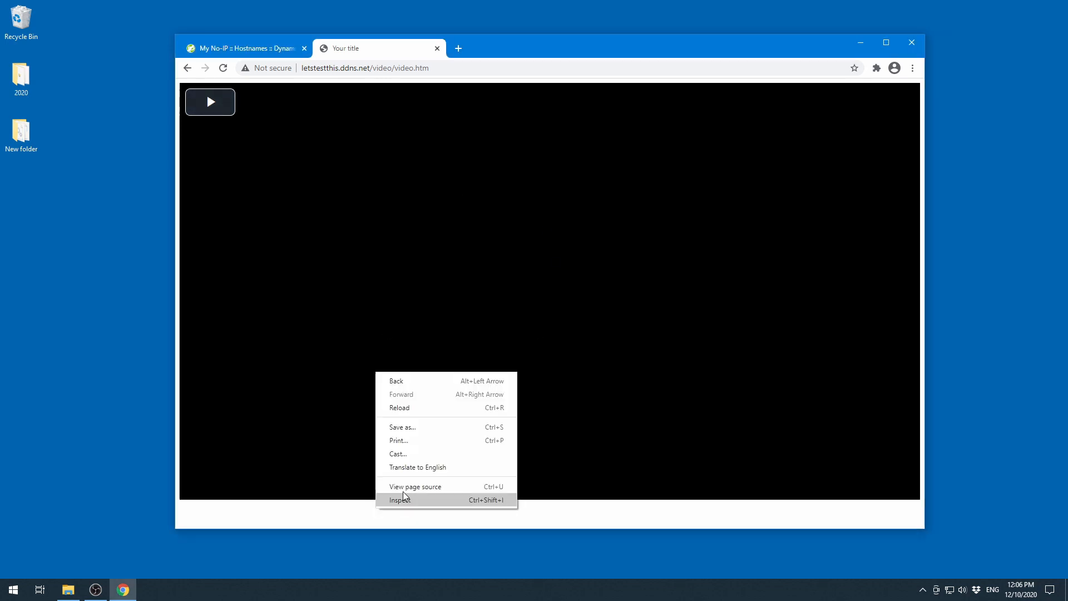
pyautogui.click(393, 484)
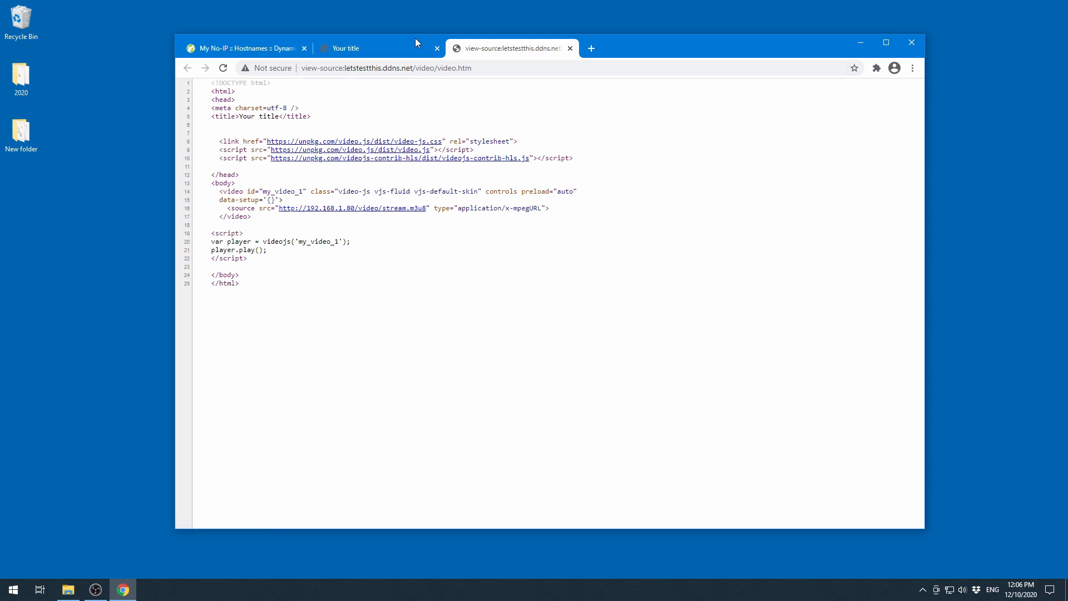
pyautogui.click(570, 48)
# - Highlight the hostname in the address bar and open the C:\webpages\video folder in File Explorer
pyautogui.moveTo(369, 70); pyautogui.dragTo(302, 72)
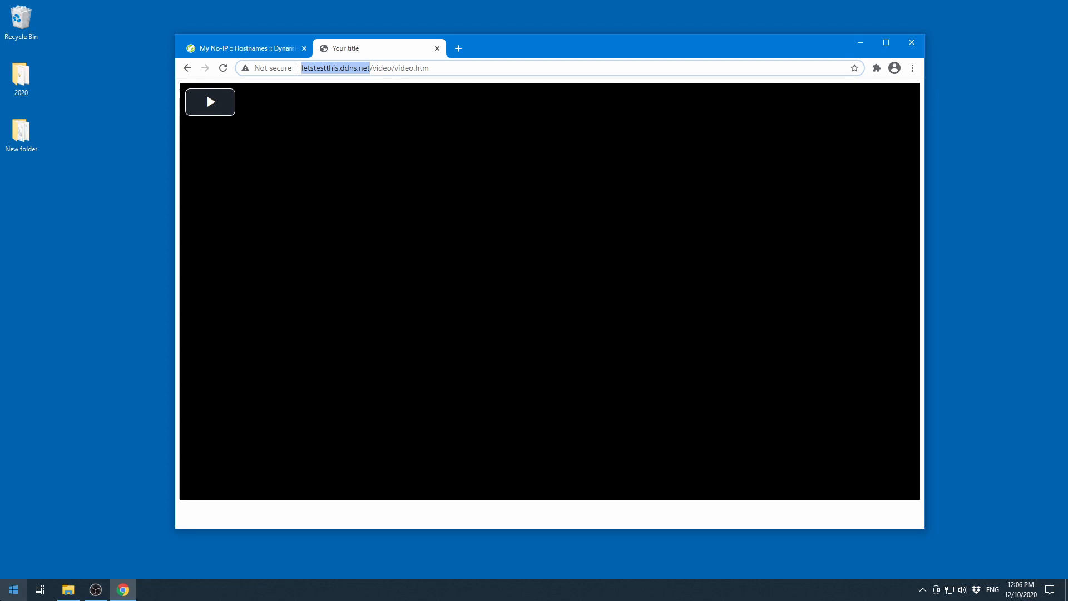
pyautogui.click(68, 589)
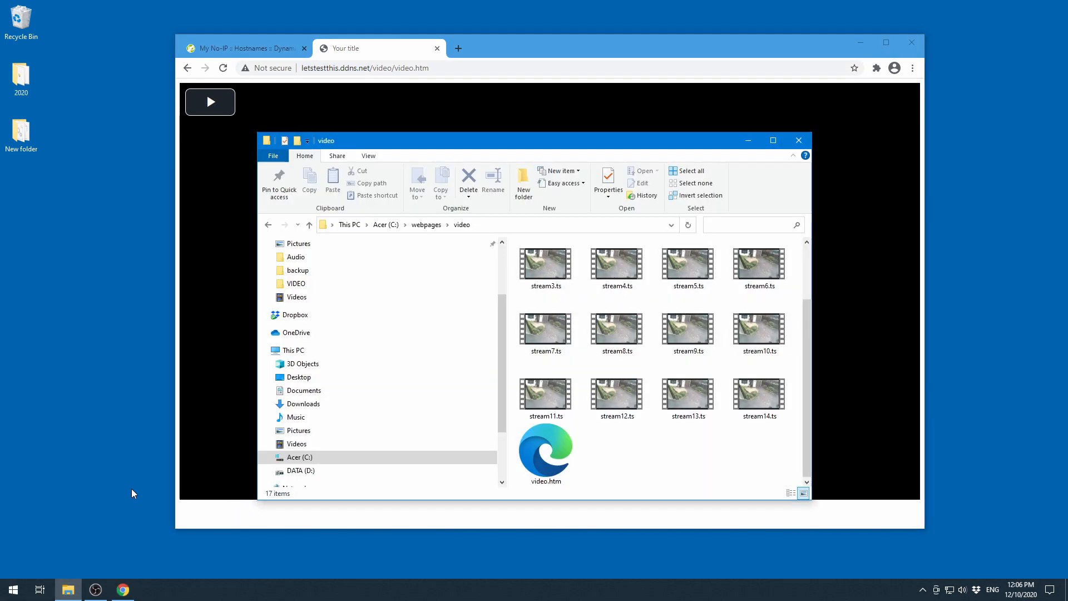
pyautogui.moveTo(565, 141); pyautogui.dragTo(551, 109)
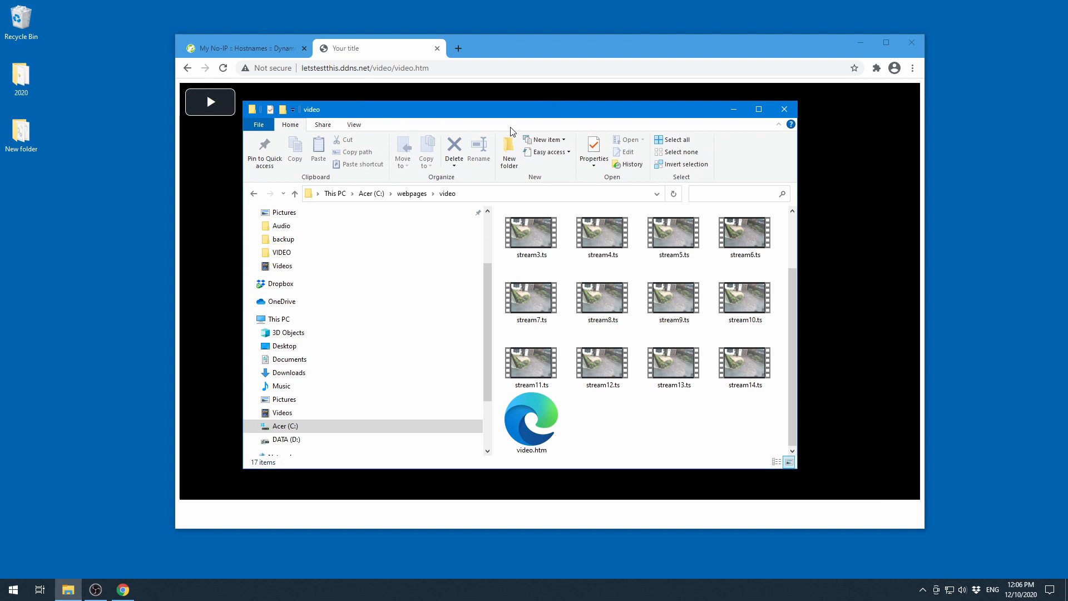
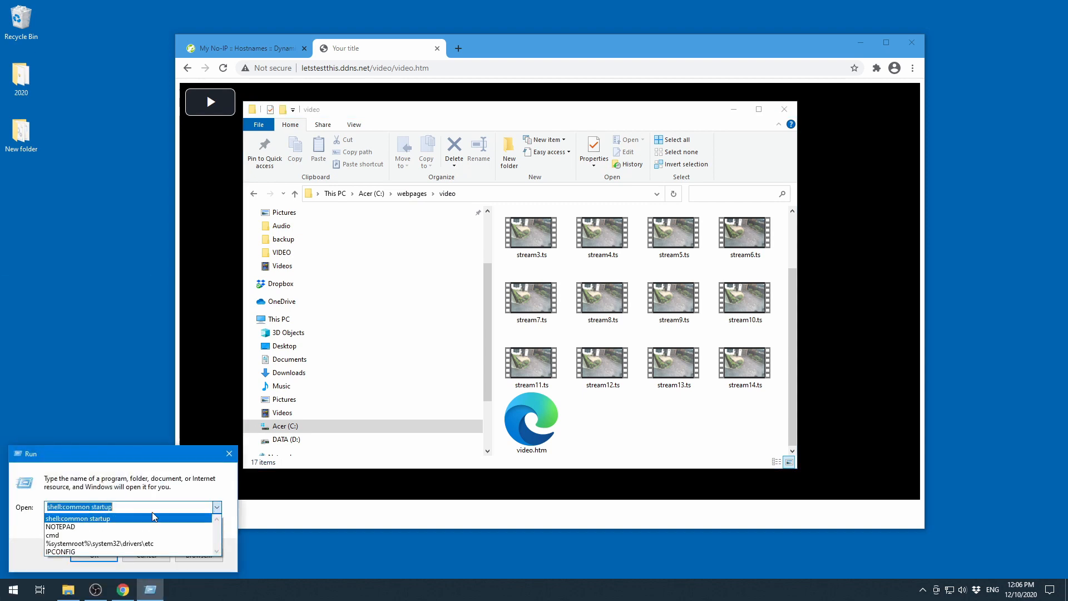
# - Open Notepad and load video.htm from the video folder into it
pyautogui.click(144, 526)
pyautogui.click(94, 555)
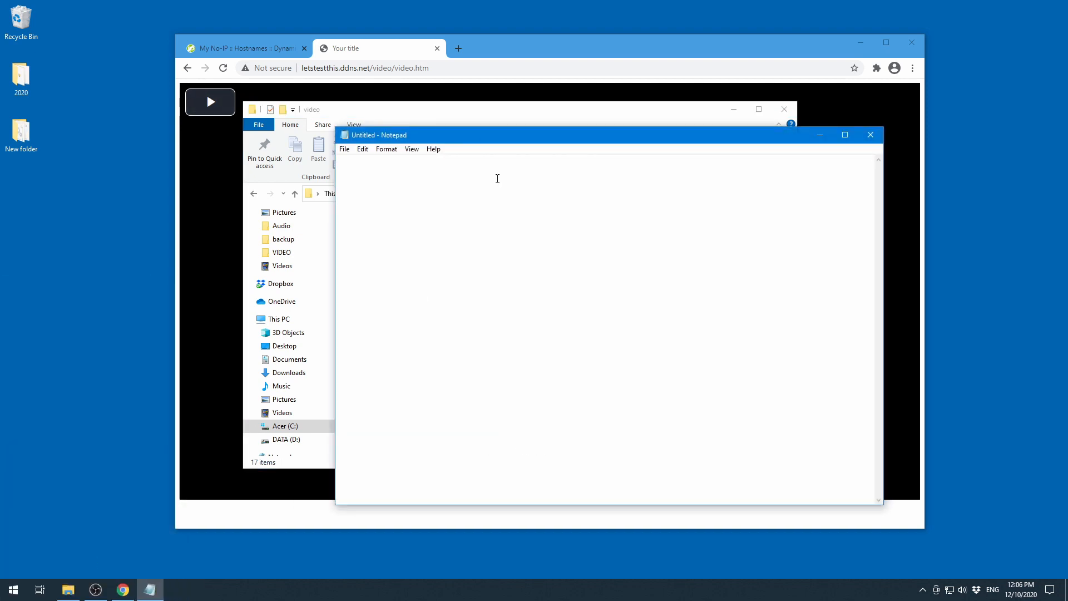
pyautogui.moveTo(486, 140); pyautogui.dragTo(812, 122)
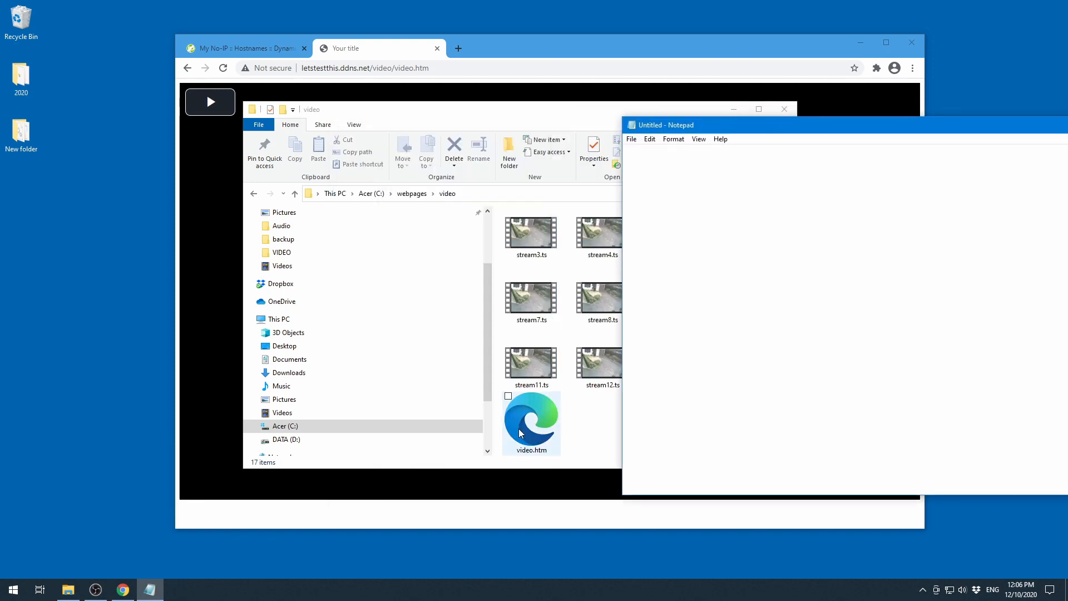
pyautogui.moveTo(535, 428); pyautogui.dragTo(700, 384)
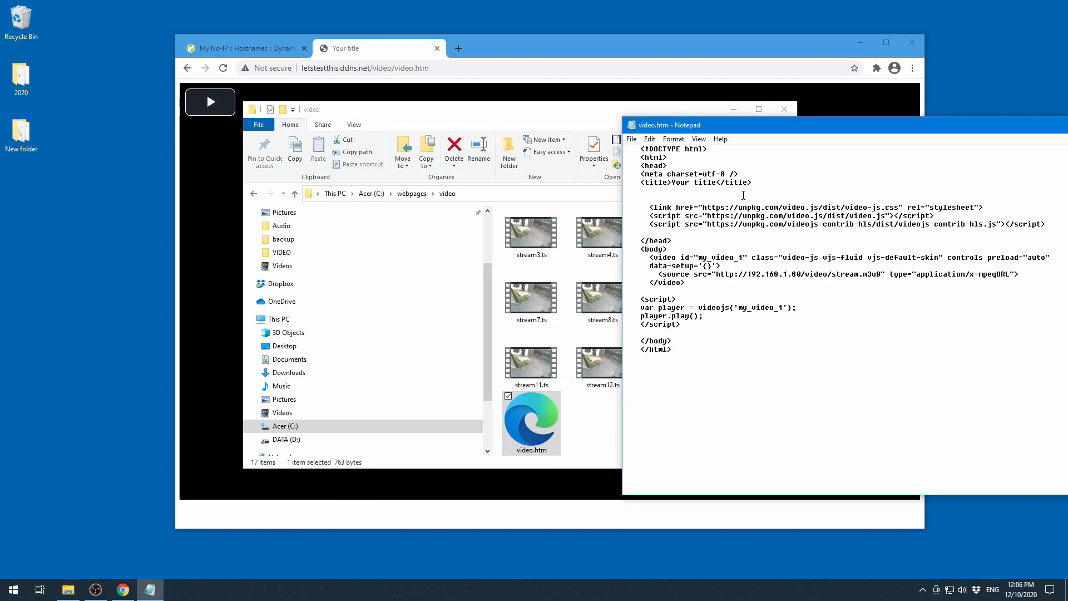
pyautogui.moveTo(739, 130); pyautogui.dragTo(475, 125)
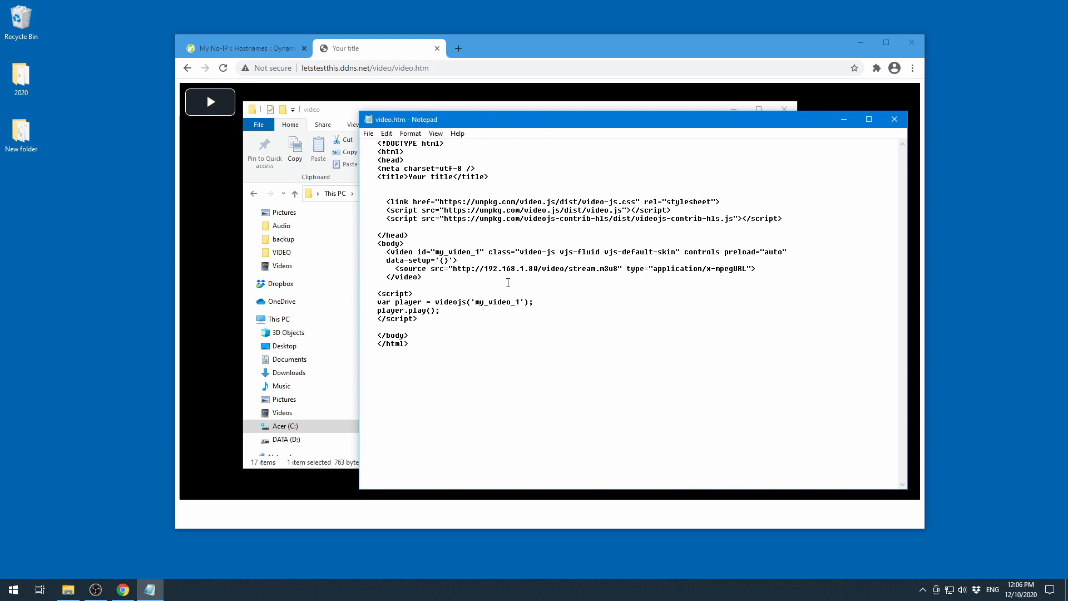
# - Replace the 192.168.1.80 address in the video source URL with letstestthis.ddns.net
pyautogui.moveTo(485, 269); pyautogui.dragTo(538, 270)
pyautogui.write('http://letstestthis.ddns.net')
pyautogui.press('BackSpace')
pyautogui.press('BackSpace')
pyautogui.press('BackSpace')
pyautogui.press('BackSpace')
pyautogui.press('BackSpace')
pyautogui.press('BackSpace')
pyautogui.press('BackSpace')
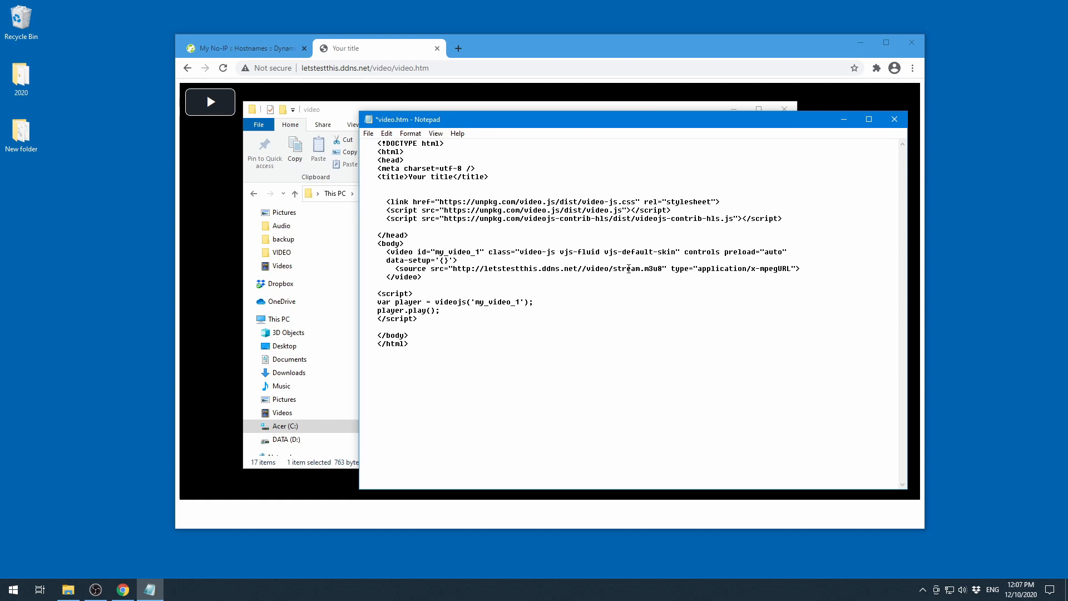
pyautogui.press('BackSpace')
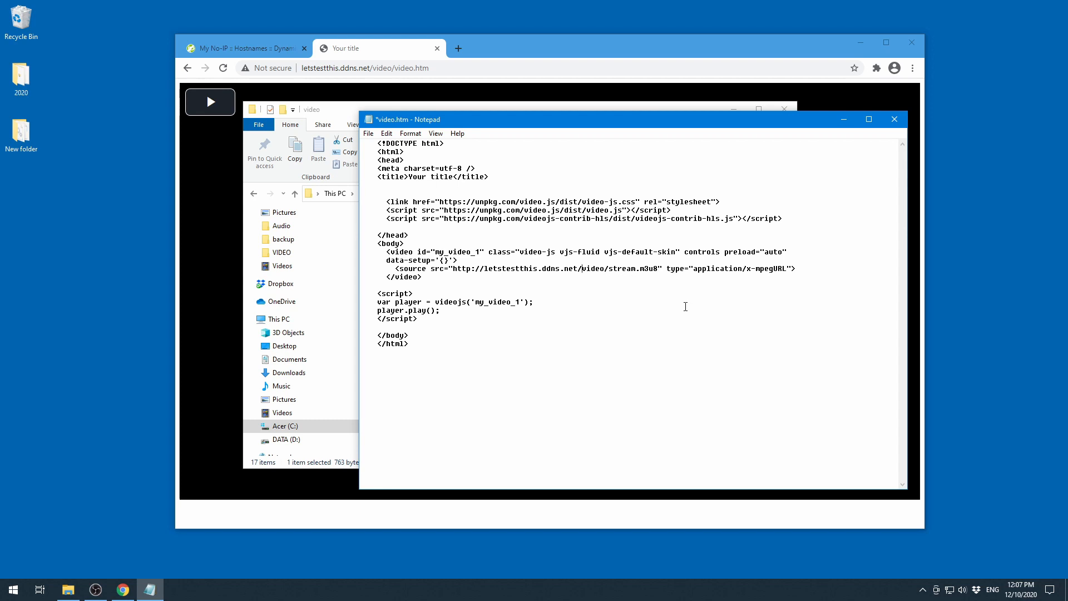
# - Save video.htm and close Notepad
pyautogui.click(369, 134)
pyautogui.click(389, 183)
pyautogui.click(895, 119)
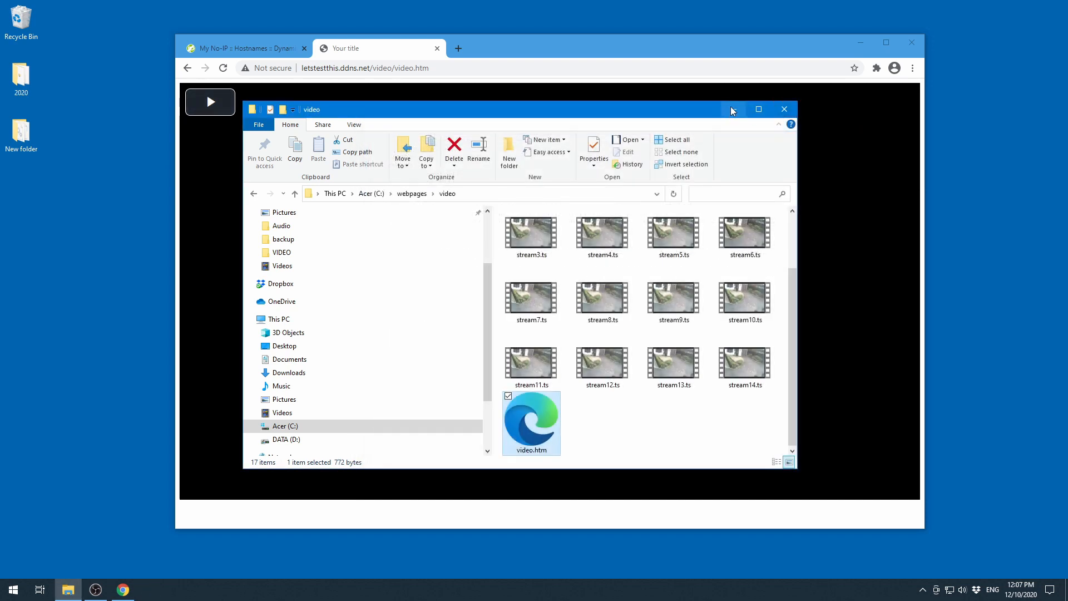
# - Minimize File Explorer, reload the video page in the browser and play the remote stream
pyautogui.click(733, 110)
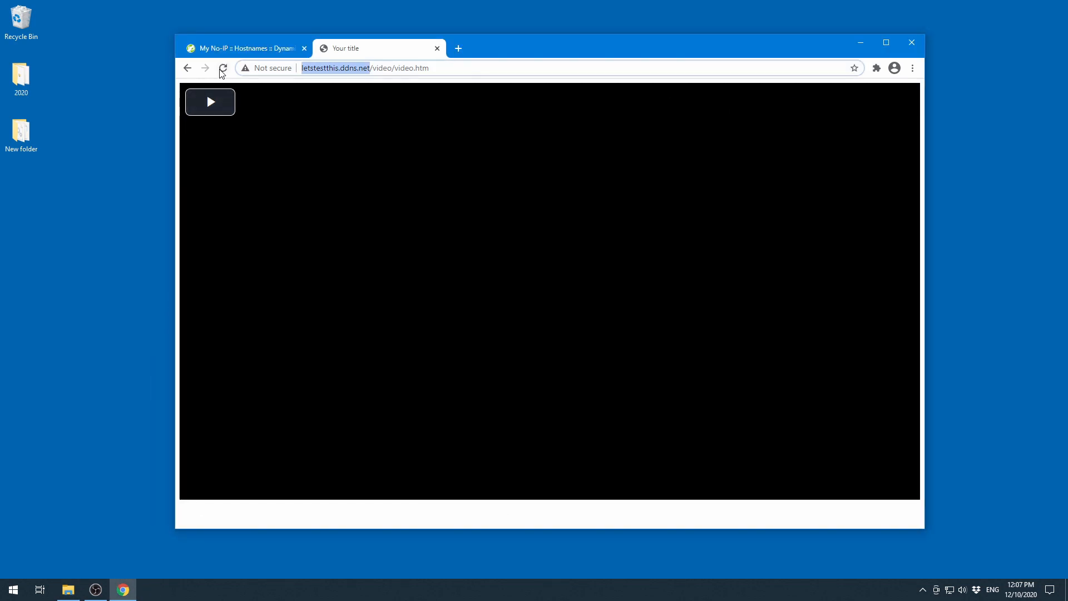
pyautogui.click(223, 68)
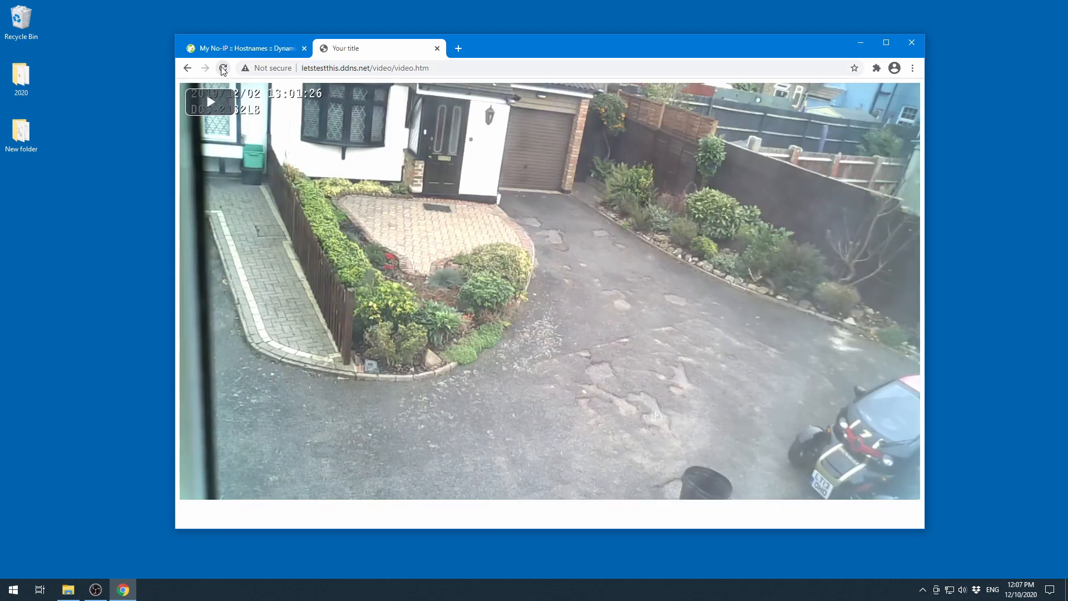
pyautogui.click(214, 111)
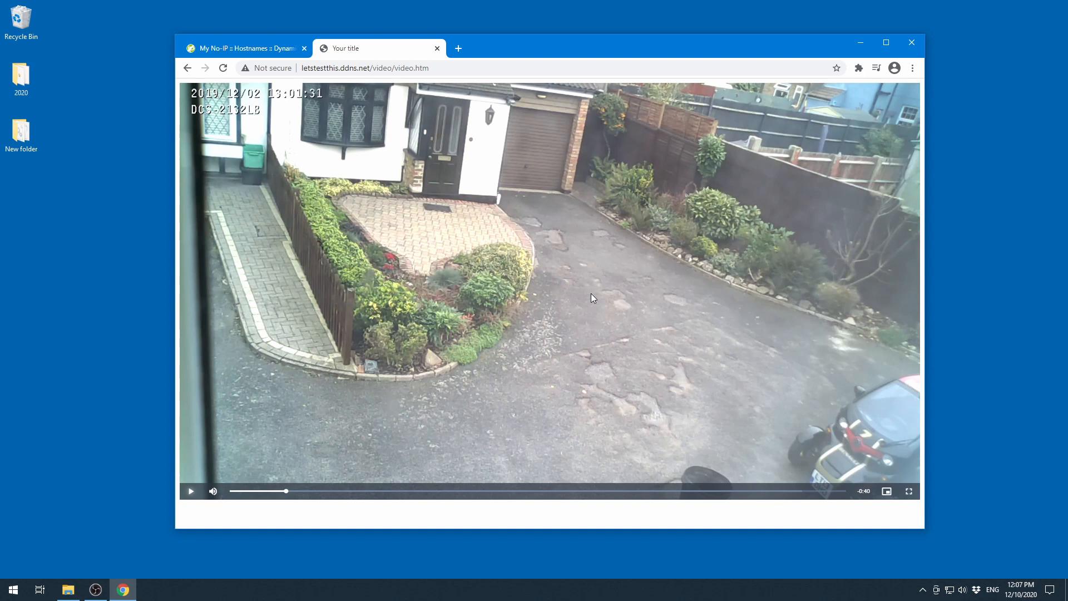
pyautogui.click(225, 70)
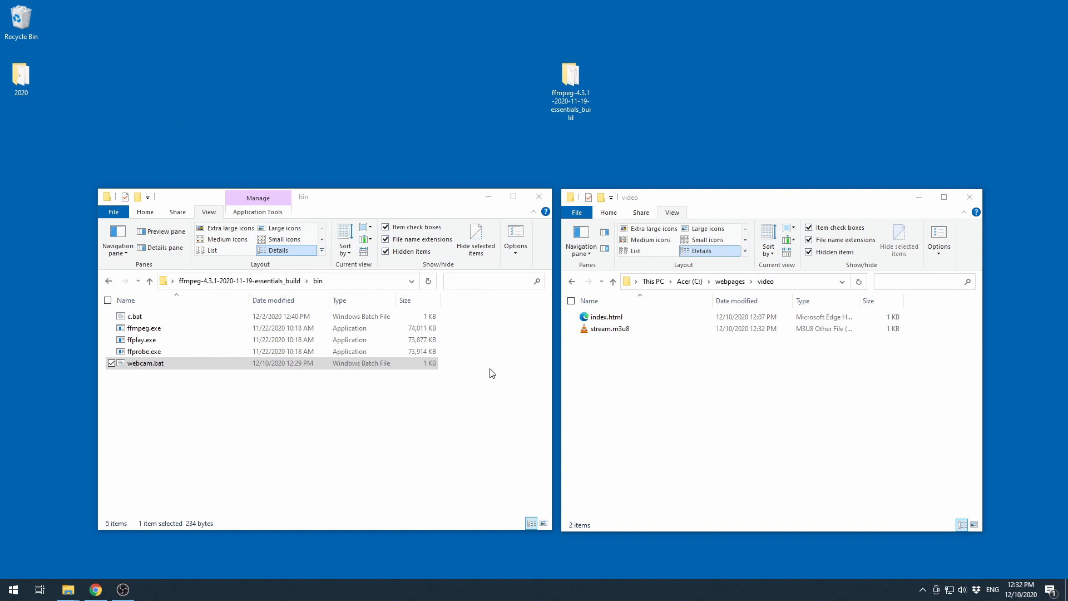
# - Run webcam.bat to start the ffmpeg webcam stream
pyautogui.doubleClick(136, 367)
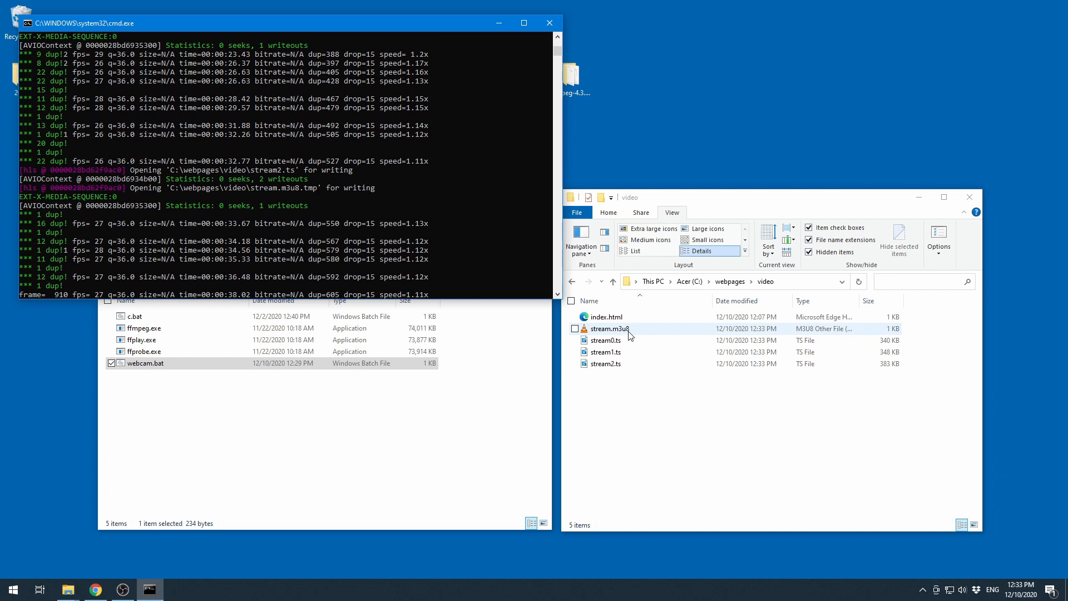
pyautogui.rightClick(11, 590)
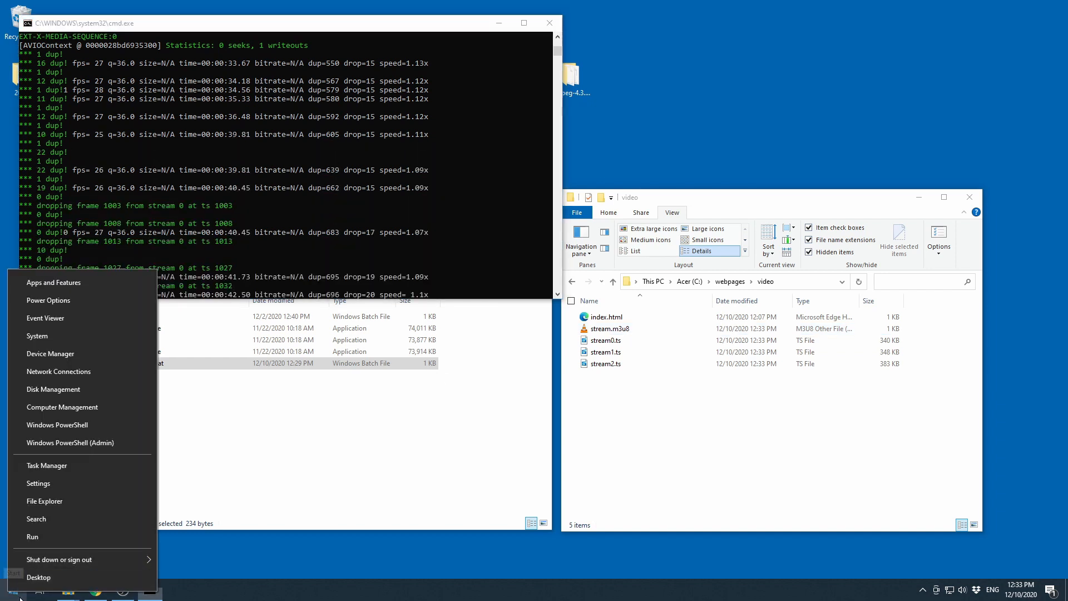
pyautogui.click(215, 561)
pyautogui.press('super+x')
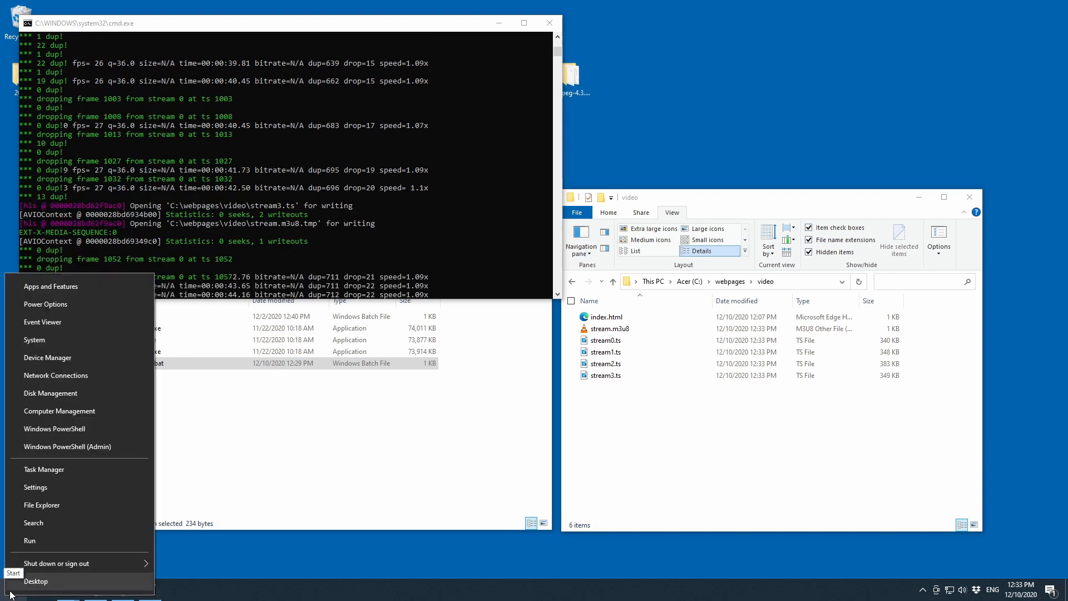
pyautogui.click(219, 551)
# - Open Notepad, view the generated stream.m3u8 playlist in it, and close it
pyautogui.rightClick(12, 590)
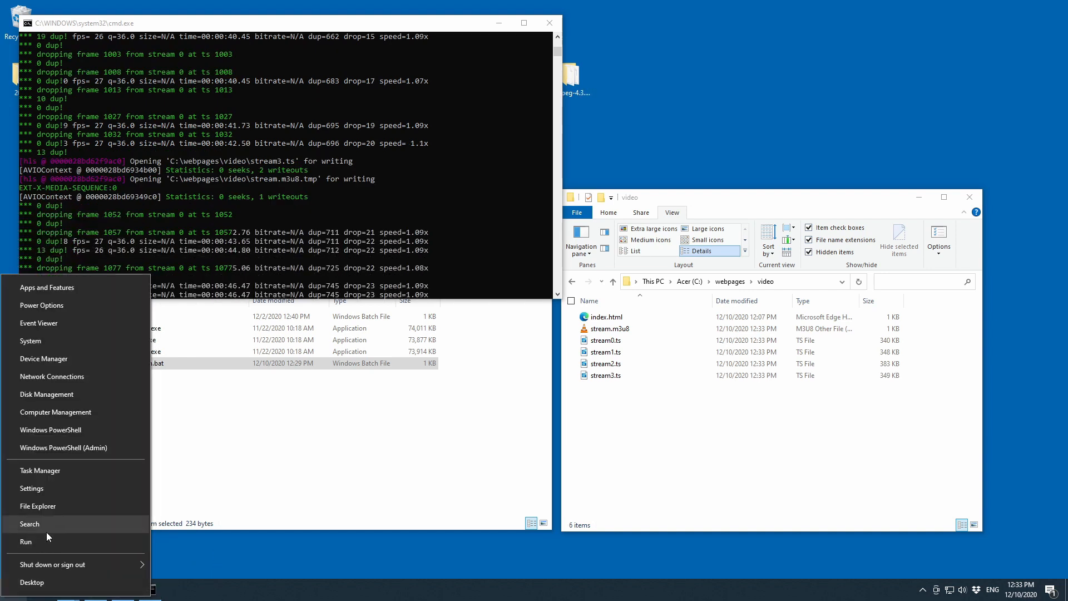
pyautogui.click(41, 540)
pyautogui.click(92, 554)
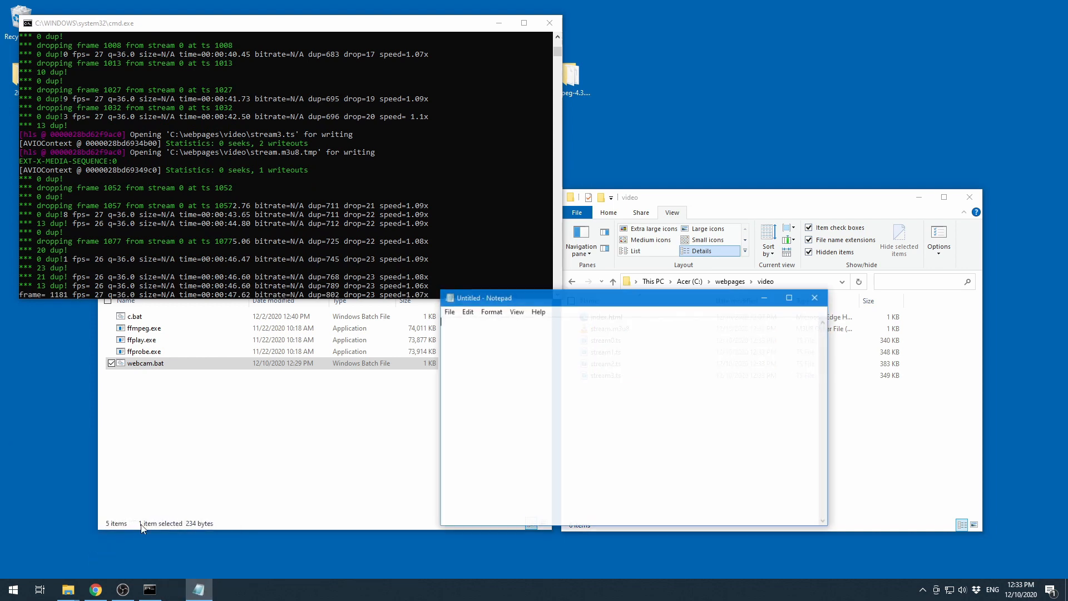
pyautogui.moveTo(641, 333); pyautogui.dragTo(503, 369)
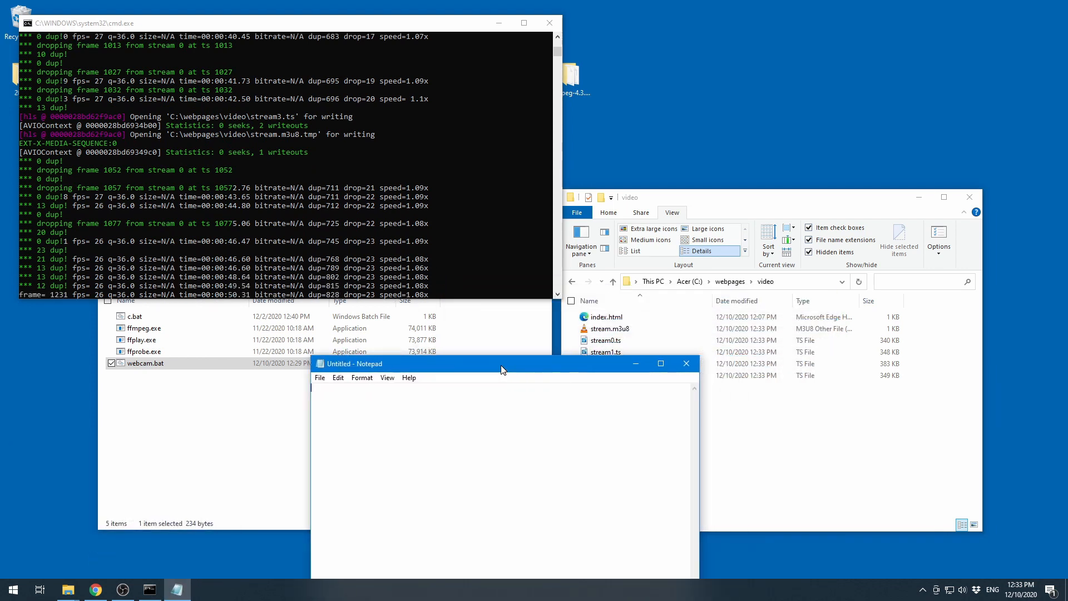
pyautogui.moveTo(613, 333); pyautogui.dragTo(477, 416)
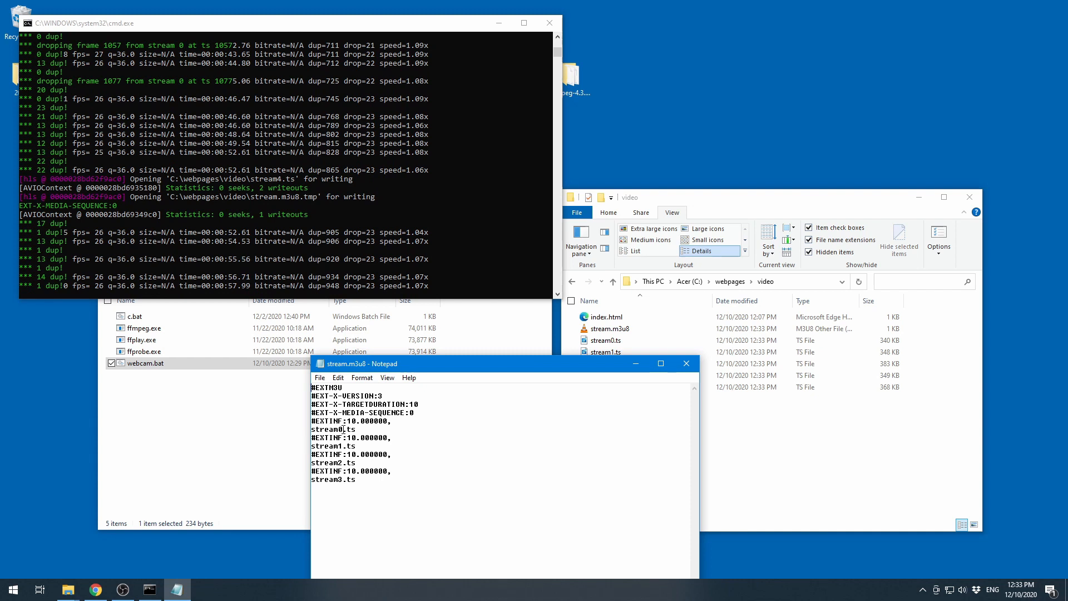
pyautogui.moveTo(390, 364); pyautogui.dragTo(268, 327)
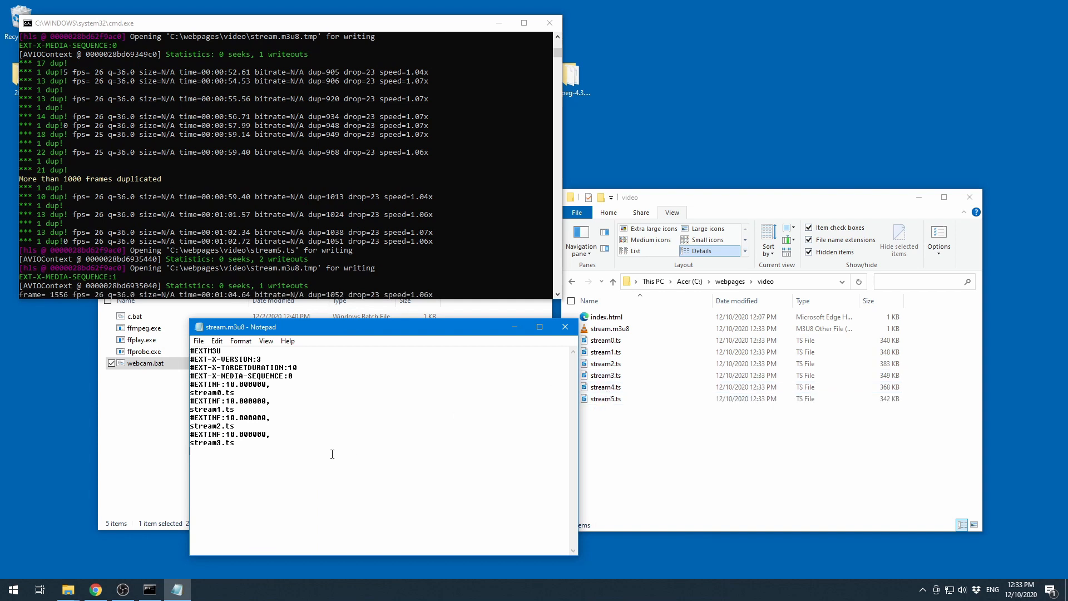
pyautogui.click(565, 327)
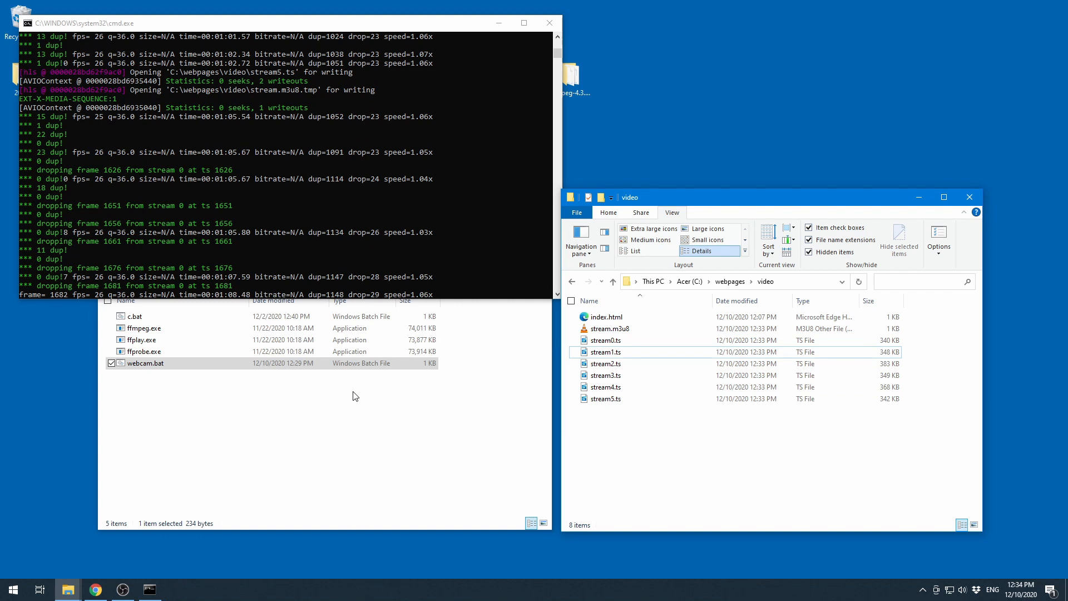
# - Open Notepad again to inspect webcam.bat and stream.m3u8, then close it
pyautogui.rightClick(13, 590)
pyautogui.click(35, 545)
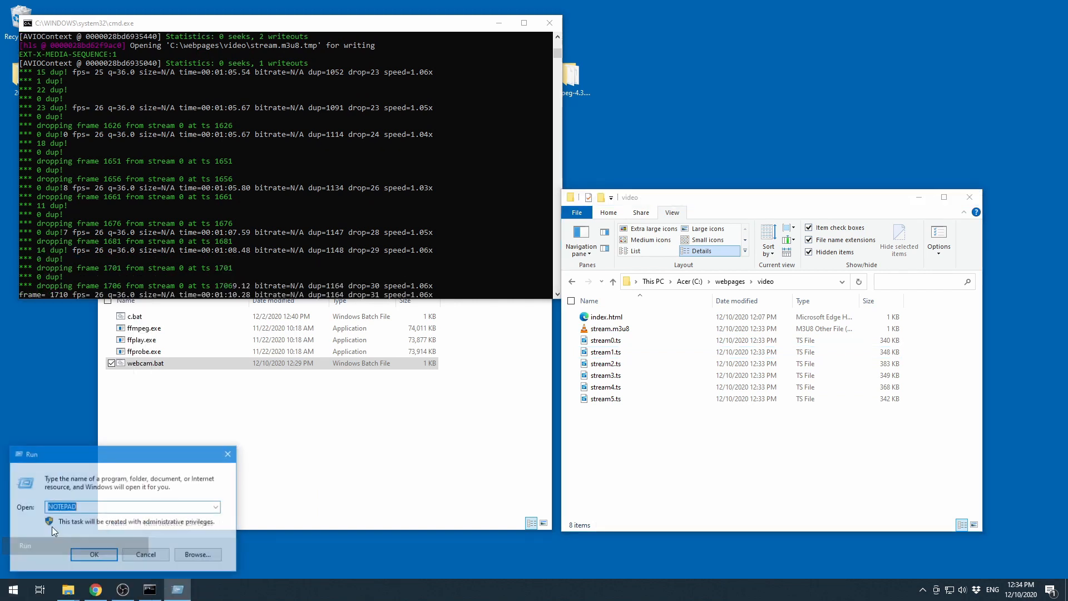
pyautogui.click(92, 556)
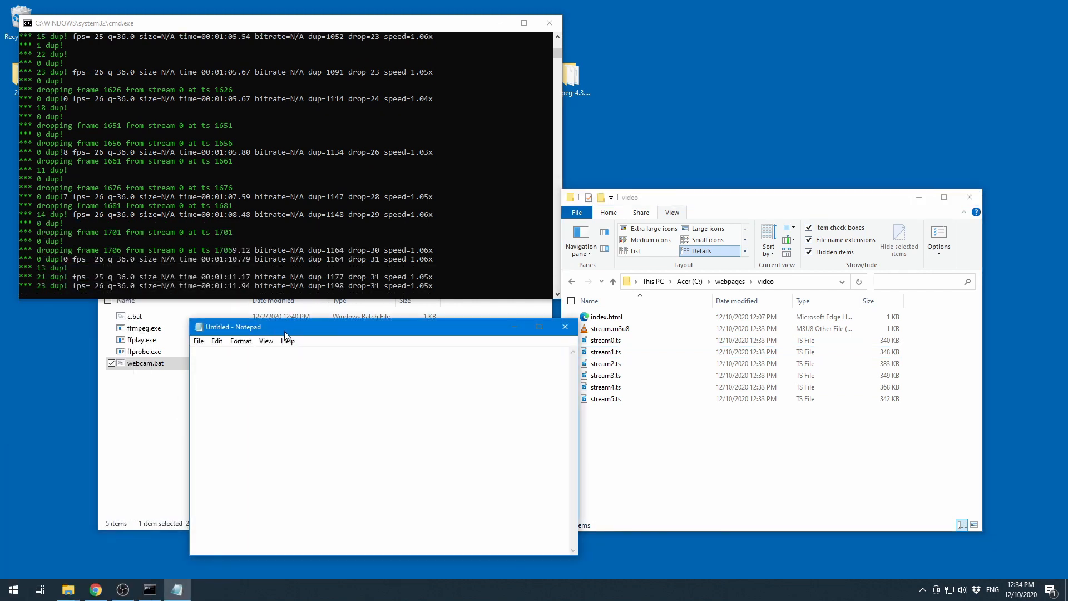
pyautogui.moveTo(293, 327); pyautogui.dragTo(176, 397)
pyautogui.moveTo(146, 363); pyautogui.dragTo(152, 453)
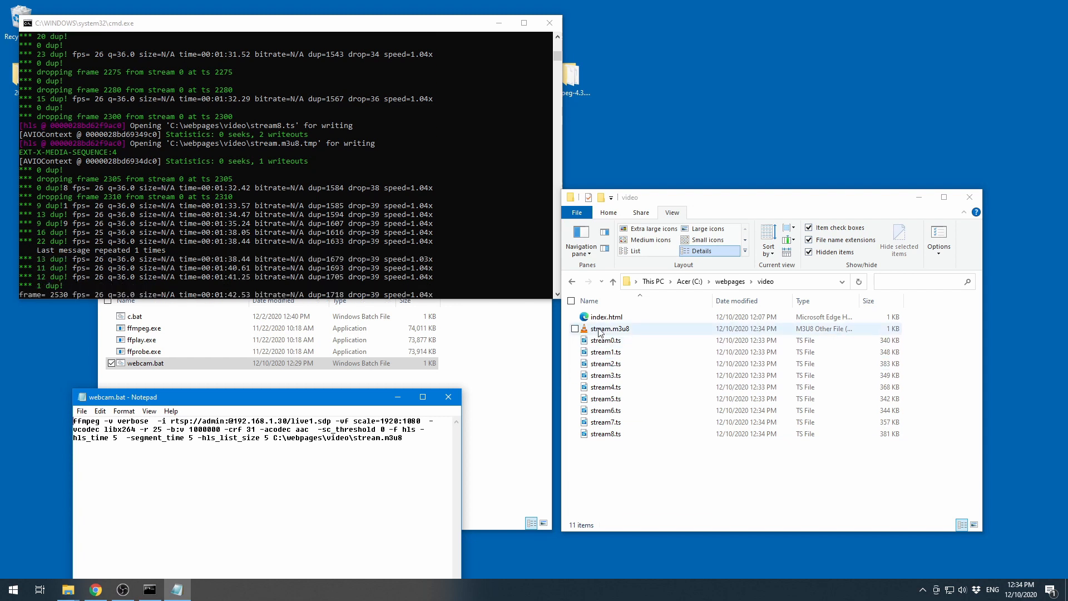
pyautogui.moveTo(609, 332); pyautogui.dragTo(403, 434)
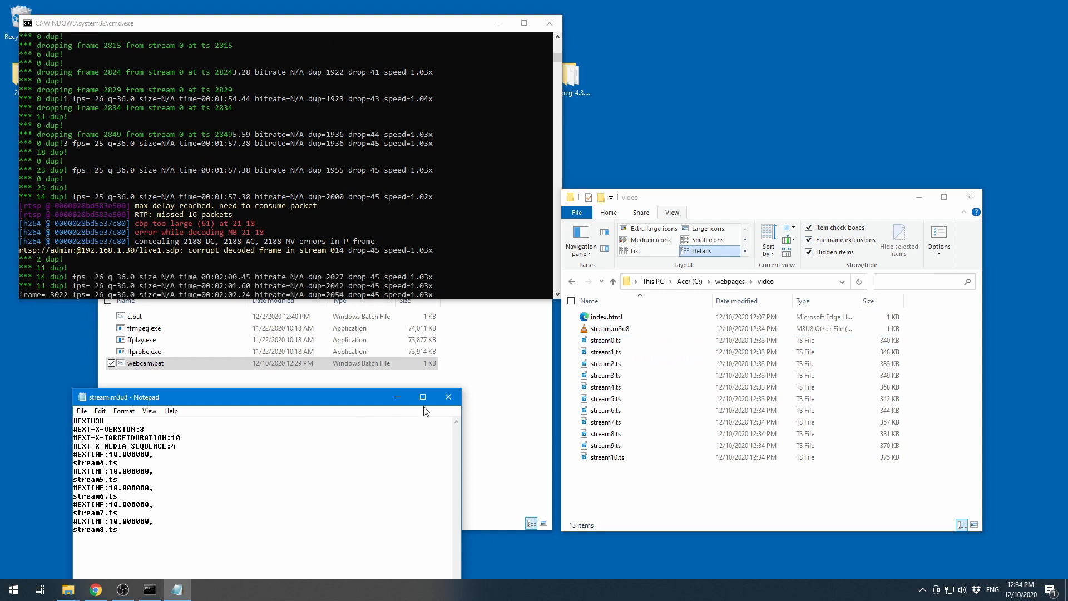
pyautogui.click(448, 397)
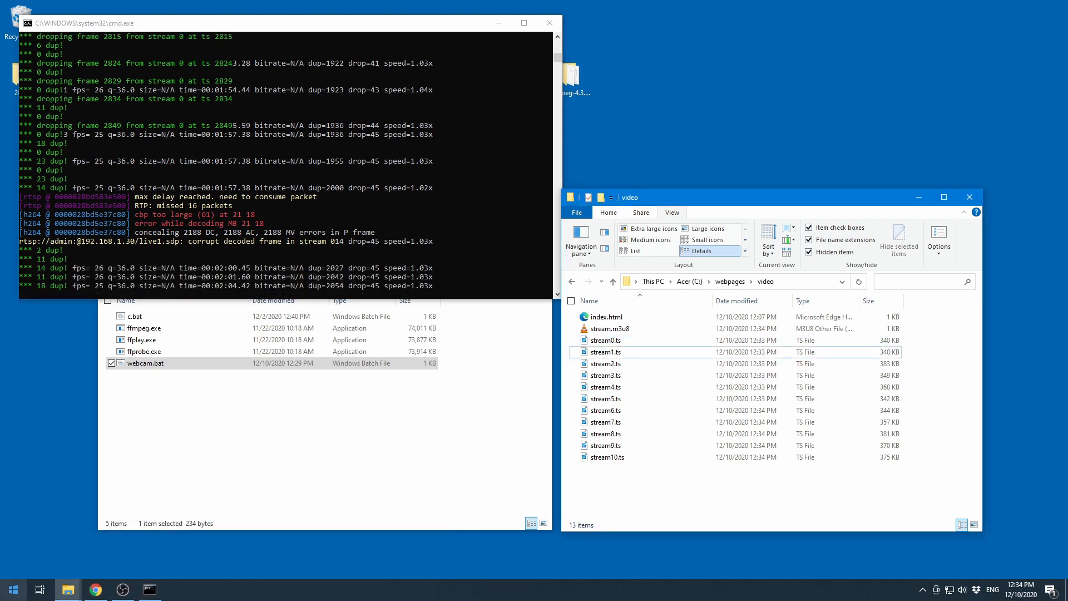
# - Reopen webcam.bat in Notepad and widen the window to show the full ffmpeg command
pyautogui.rightClick(20, 584)
pyautogui.click(426, 560)
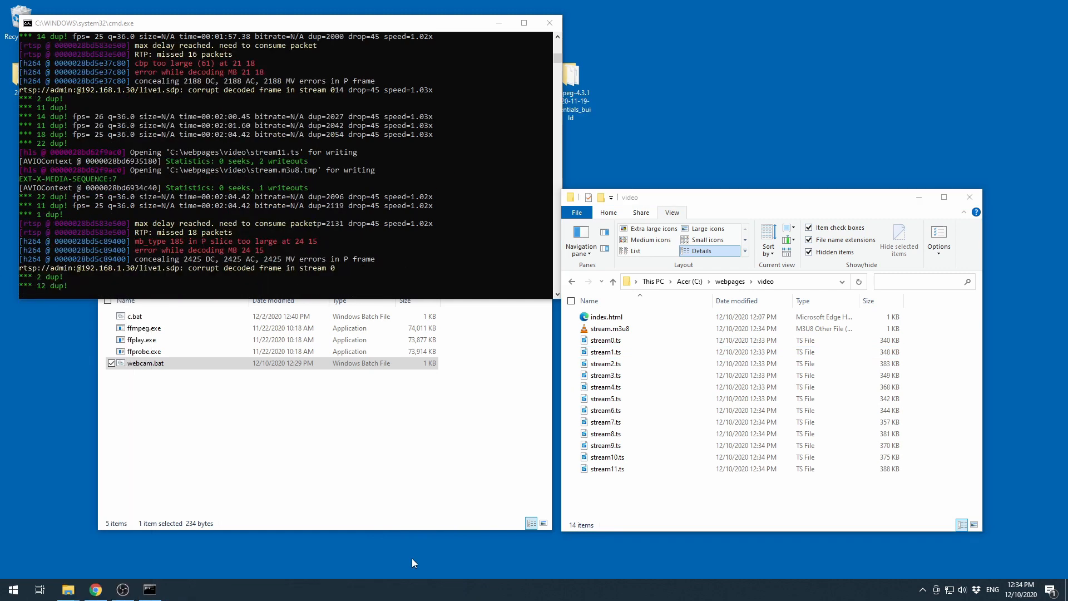
pyautogui.rightClick(14, 587)
pyautogui.click(45, 544)
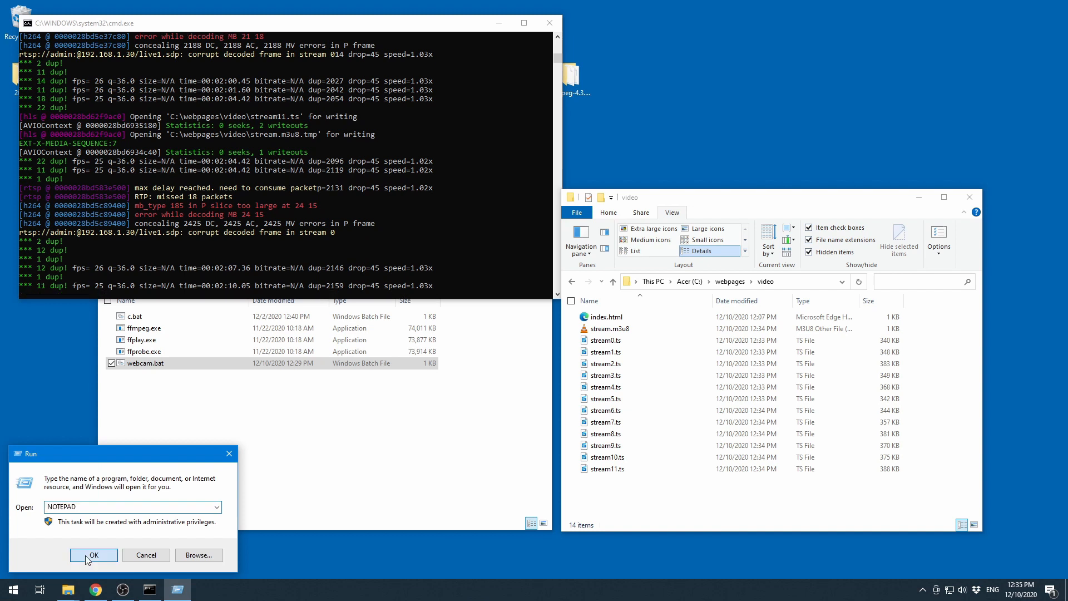
pyautogui.click(86, 556)
pyautogui.moveTo(192, 450); pyautogui.dragTo(192, 452)
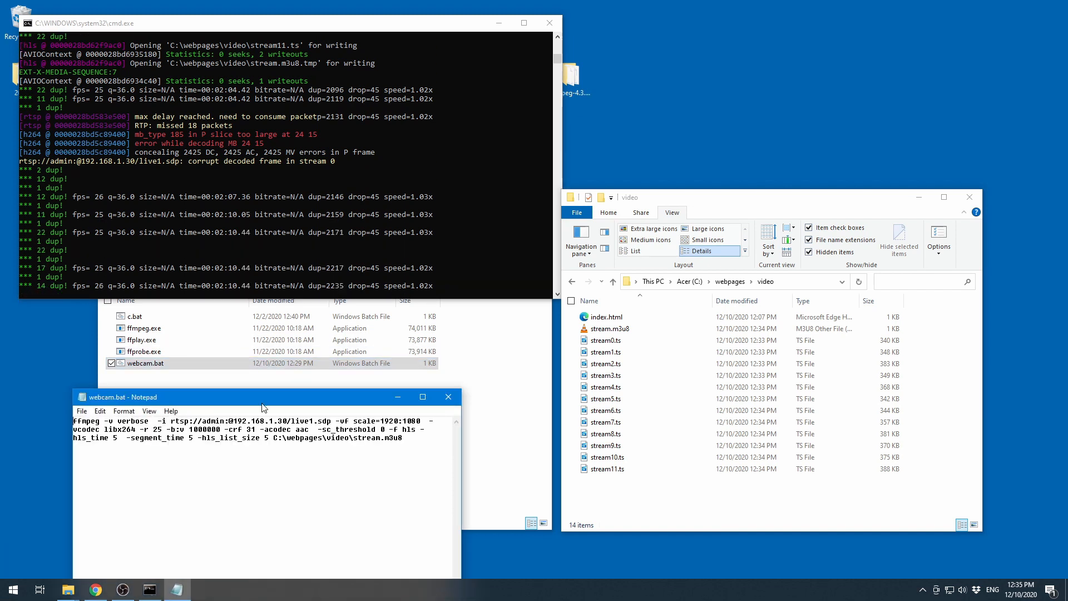
pyautogui.moveTo(240, 401); pyautogui.dragTo(294, 389)
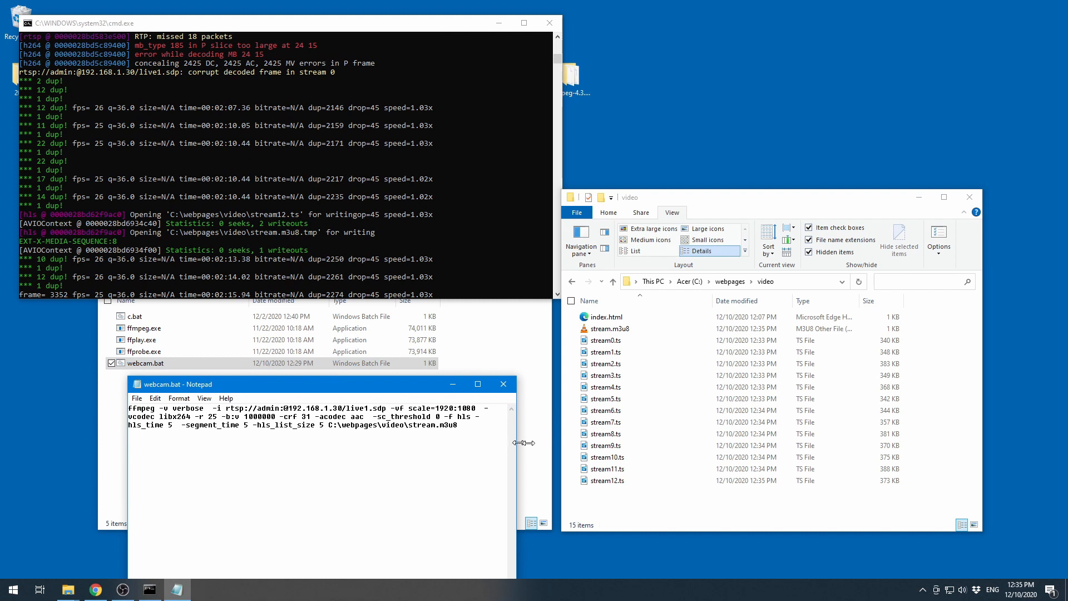
pyautogui.moveTo(516, 442); pyautogui.dragTo(1066, 442)
pyautogui.moveTo(690, 384); pyautogui.dragTo(294, 364)
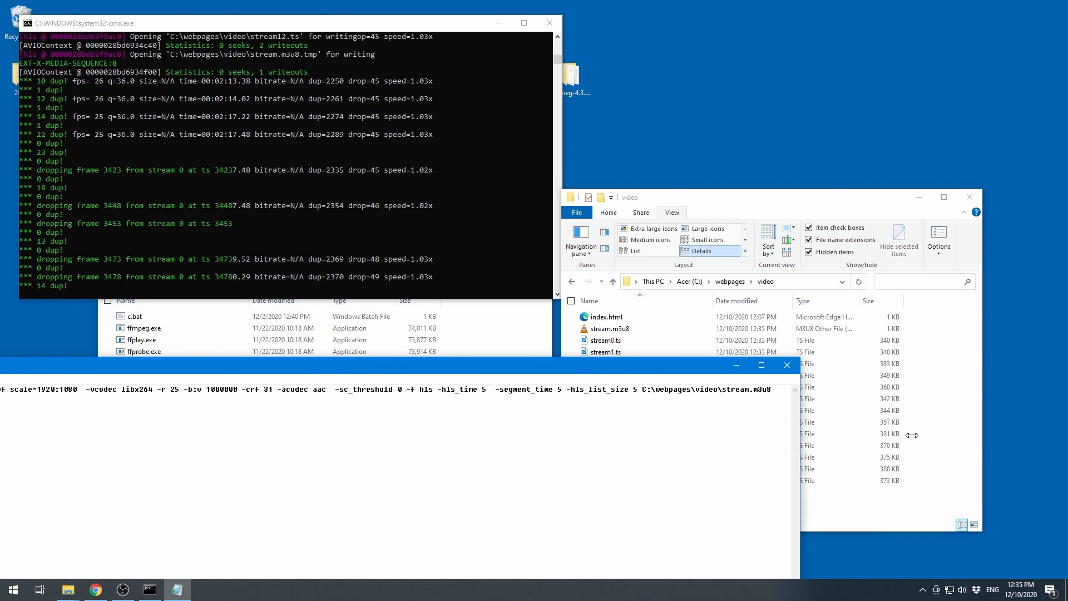
pyautogui.moveTo(669, 419); pyautogui.dragTo(800, 421)
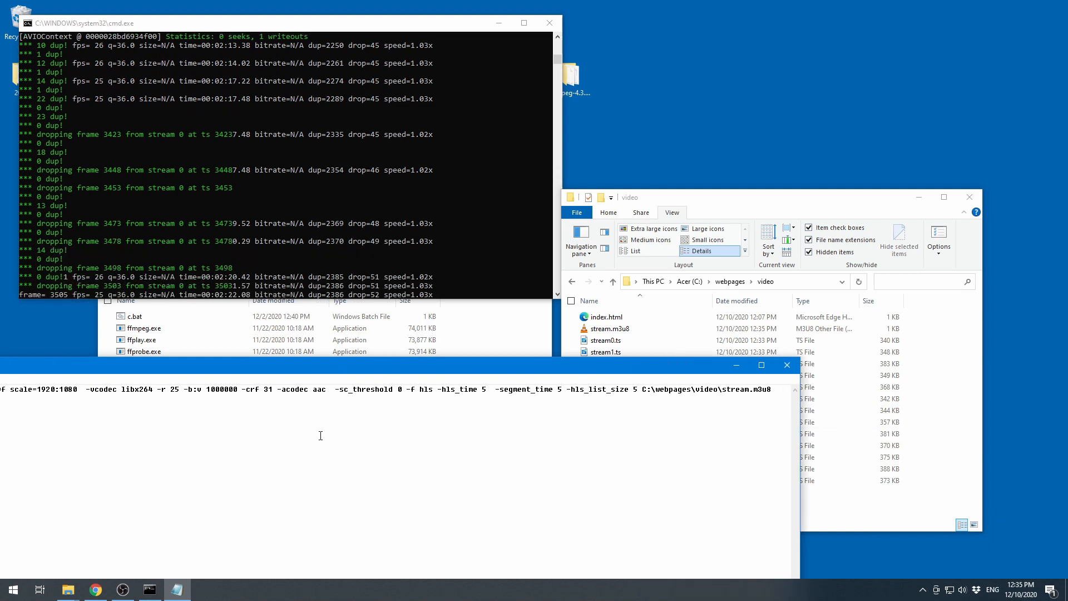
# - Paste -hls_flags delete_segments into the ffmpeg command right after -f hls
pyautogui.rightClick(438, 389)
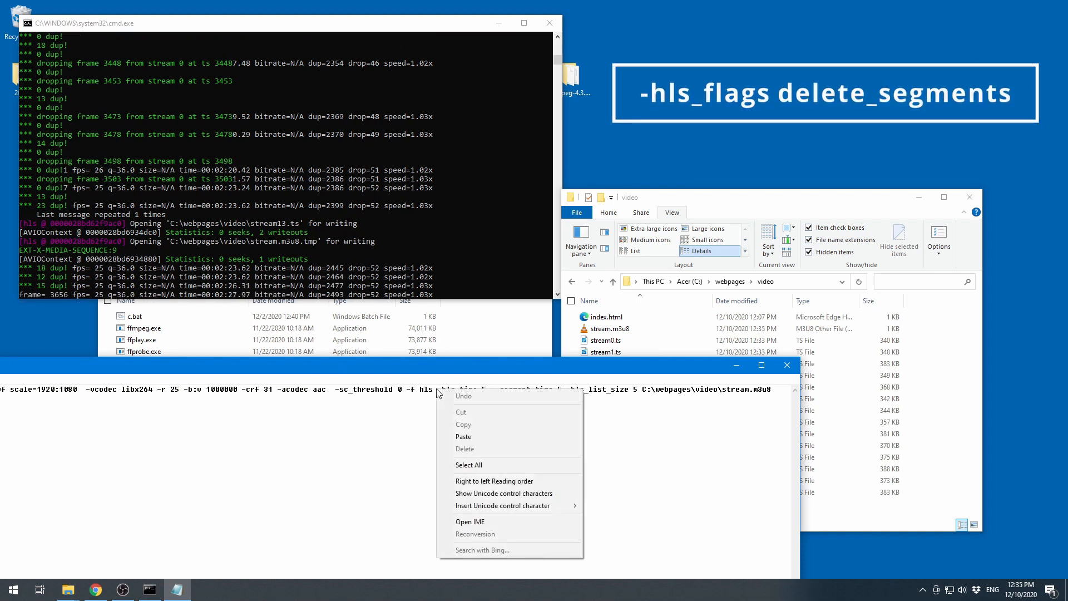
pyautogui.click(465, 436)
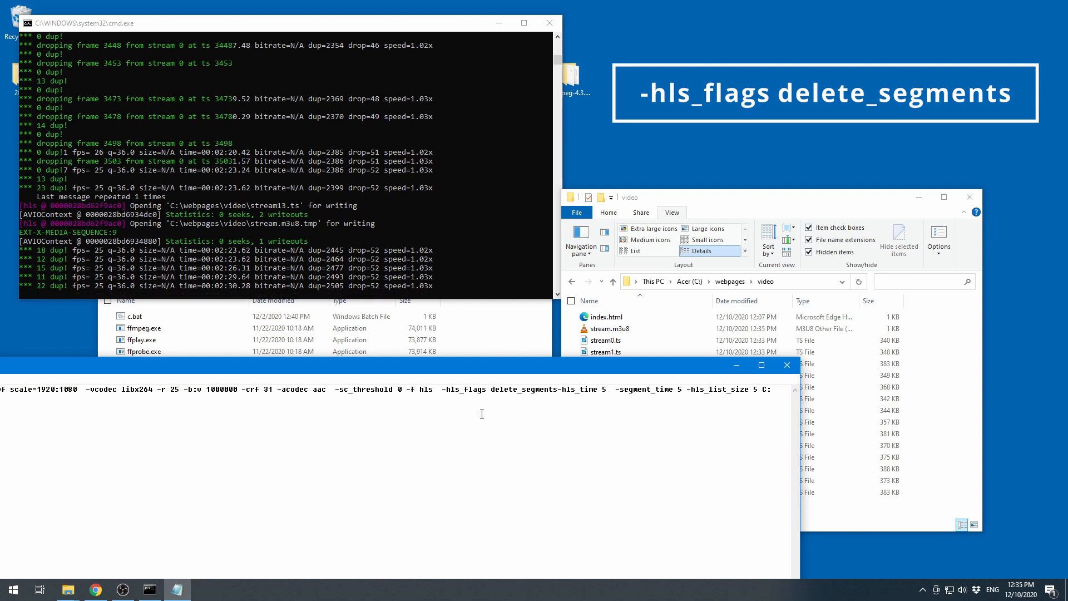
pyautogui.moveTo(442, 389); pyautogui.dragTo(482, 310)
pyautogui.click(562, 390)
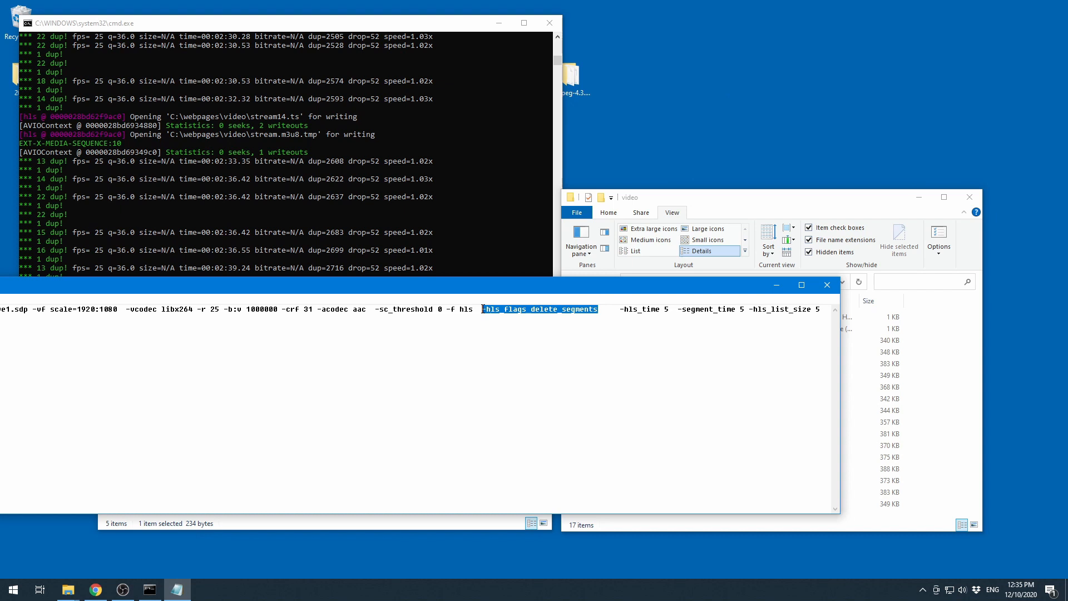
pyautogui.click(486, 397)
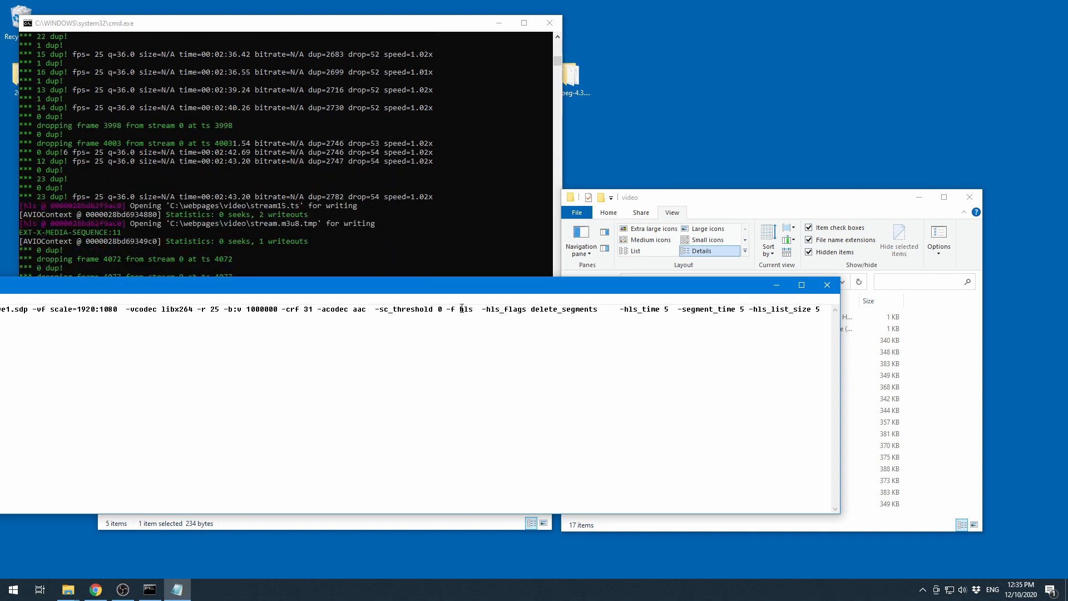
# - Save the edited webcam.bat and close Notepad
pyautogui.moveTo(485, 309); pyautogui.dragTo(593, 312)
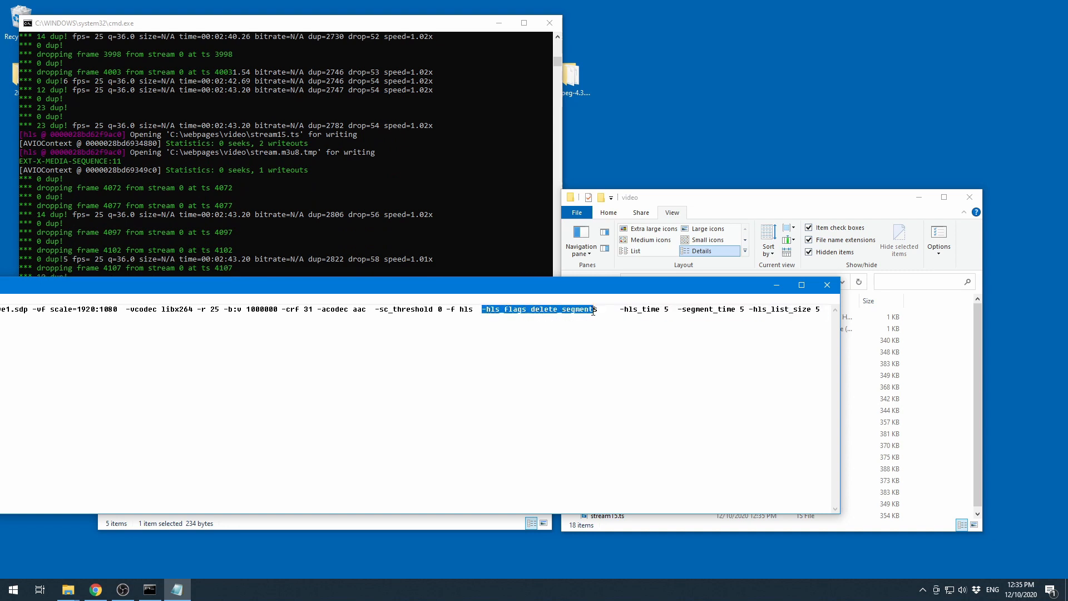
pyautogui.click(592, 341)
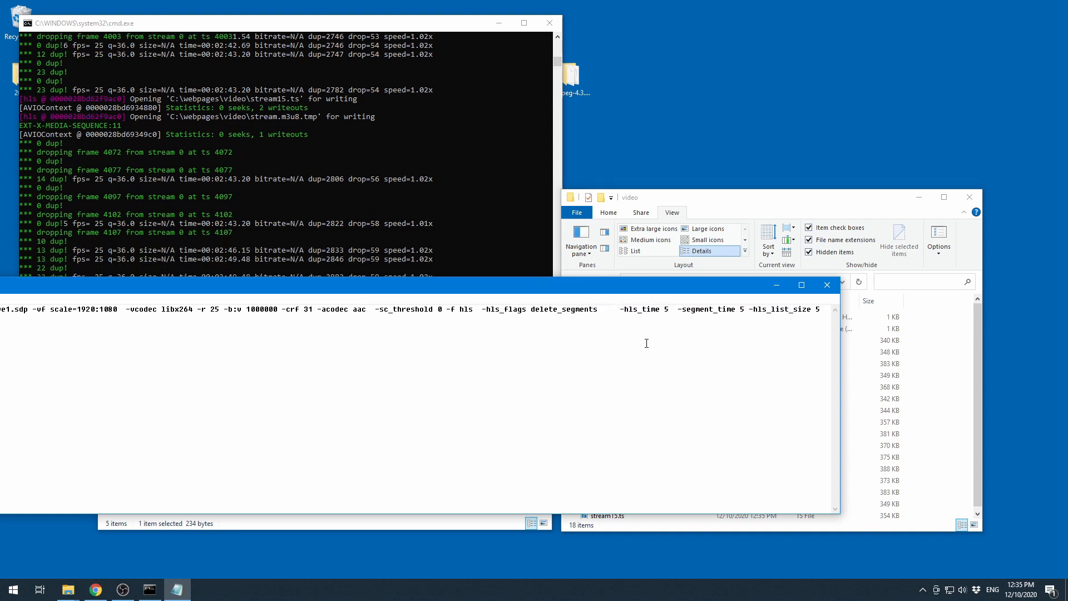
pyautogui.click(835, 284)
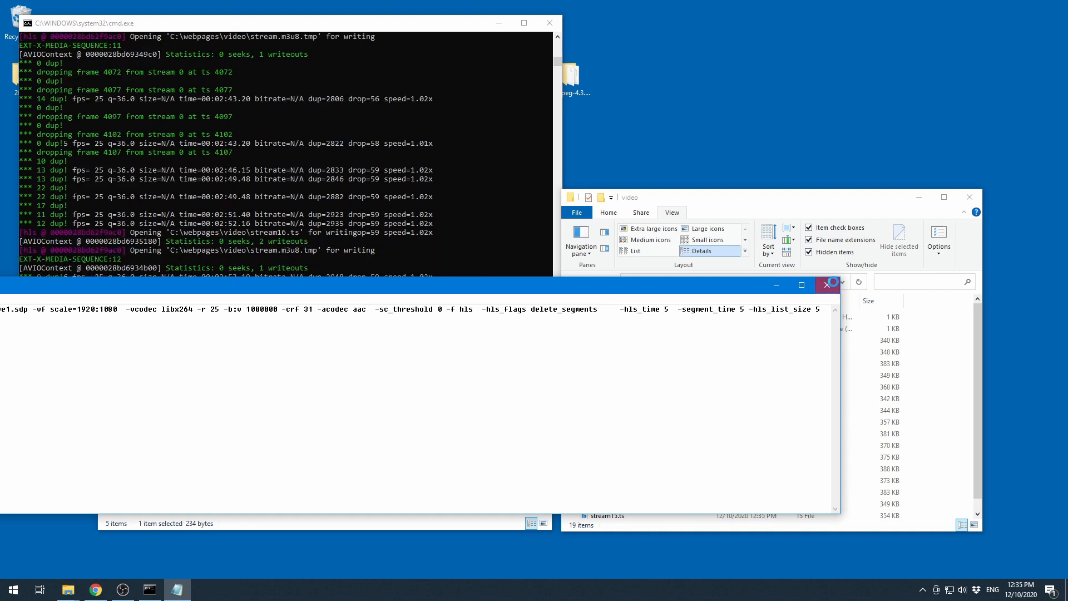
pyautogui.click(503, 301)
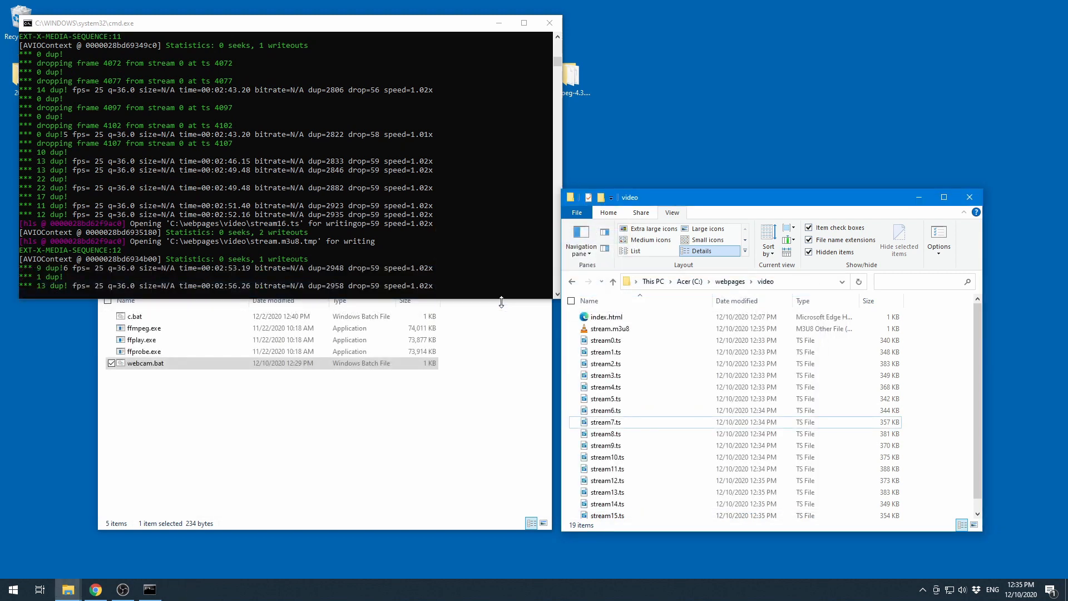
# - Close the running ffmpeg command window and delete all the stream .ts segment files in the video folder
pyautogui.click(384, 429)
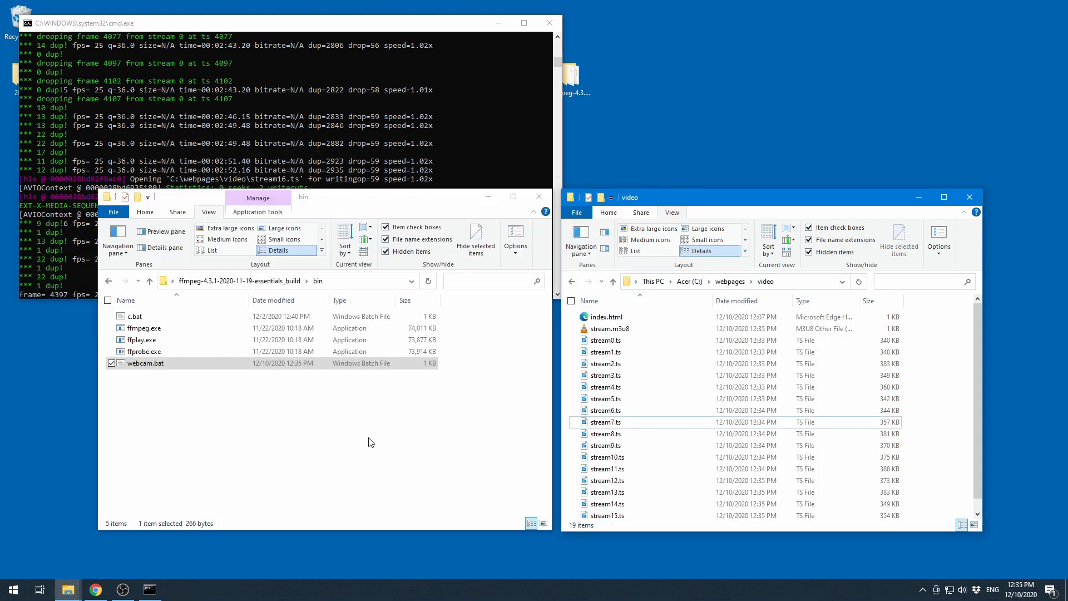
pyautogui.click(550, 23)
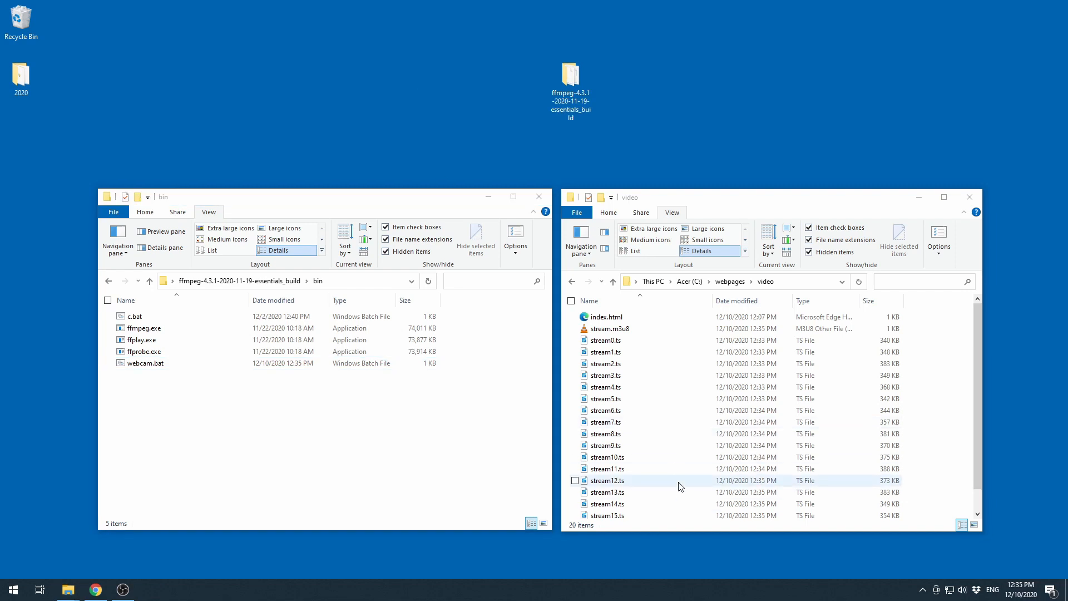
pyautogui.scroll(-1, 662, 473)
pyautogui.scroll(1, 657, 406)
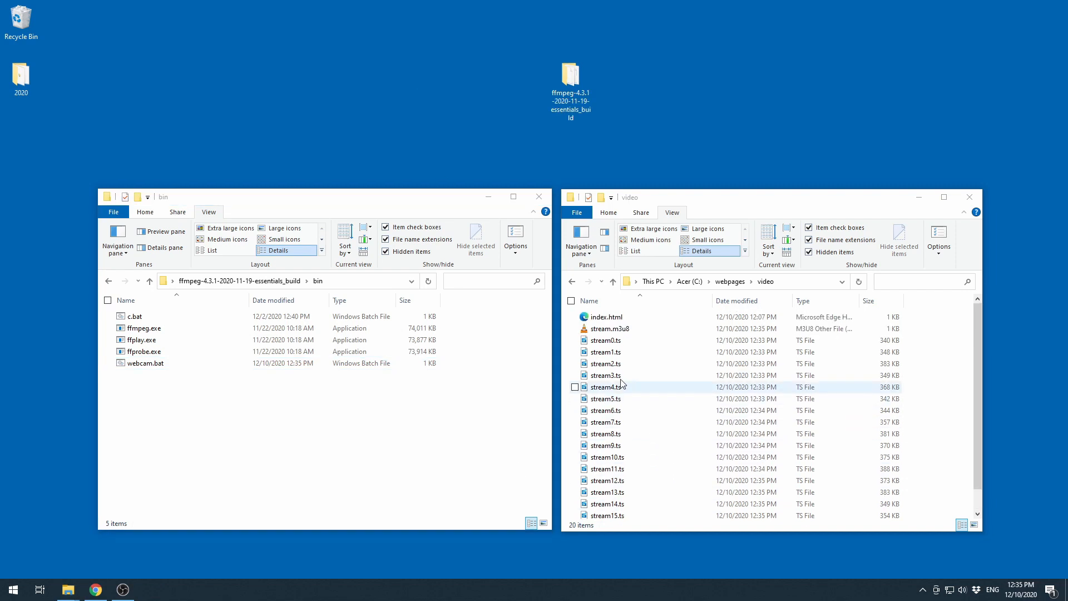
pyautogui.click(570, 344)
pyautogui.moveTo(568, 343); pyautogui.dragTo(619, 512)
pyautogui.rightClick(619, 512)
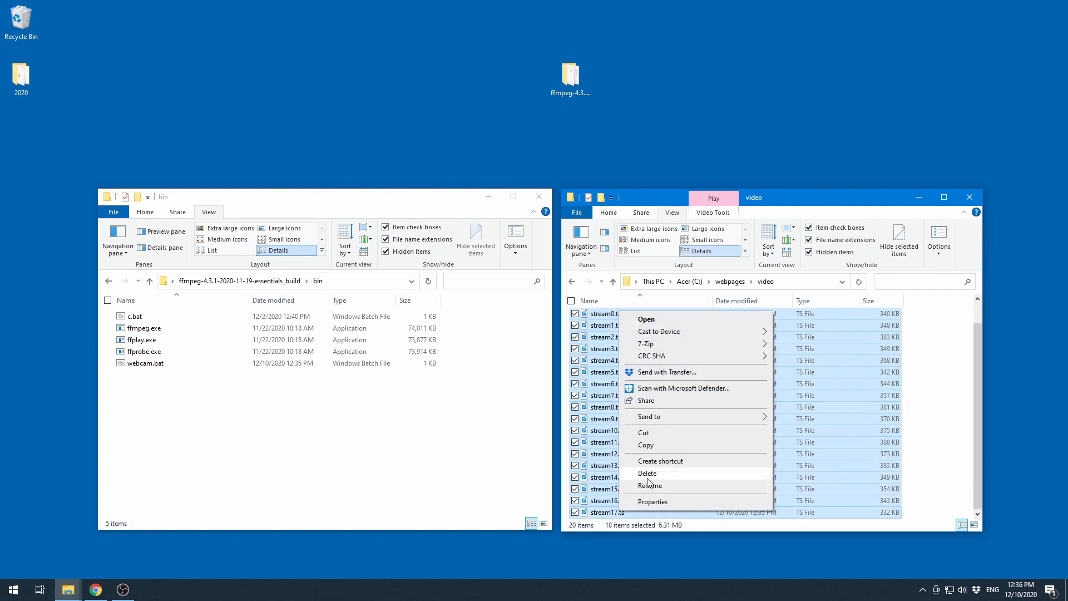
pyautogui.click(648, 476)
# - Delete the stream.m3u8 playlist from the video folder
pyautogui.click(577, 302)
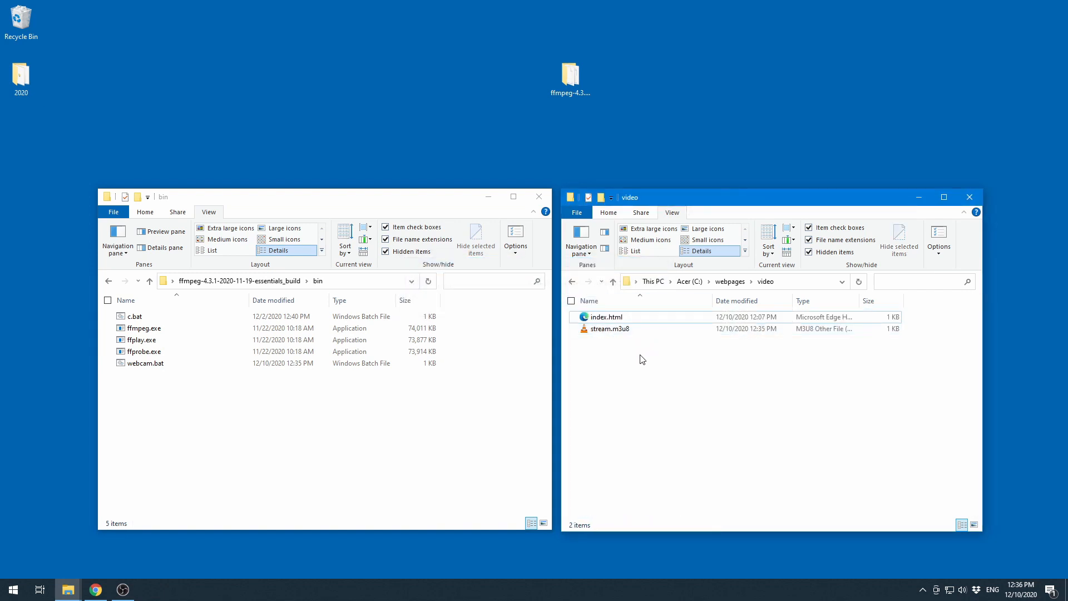
pyautogui.rightClick(603, 335)
pyautogui.click(629, 297)
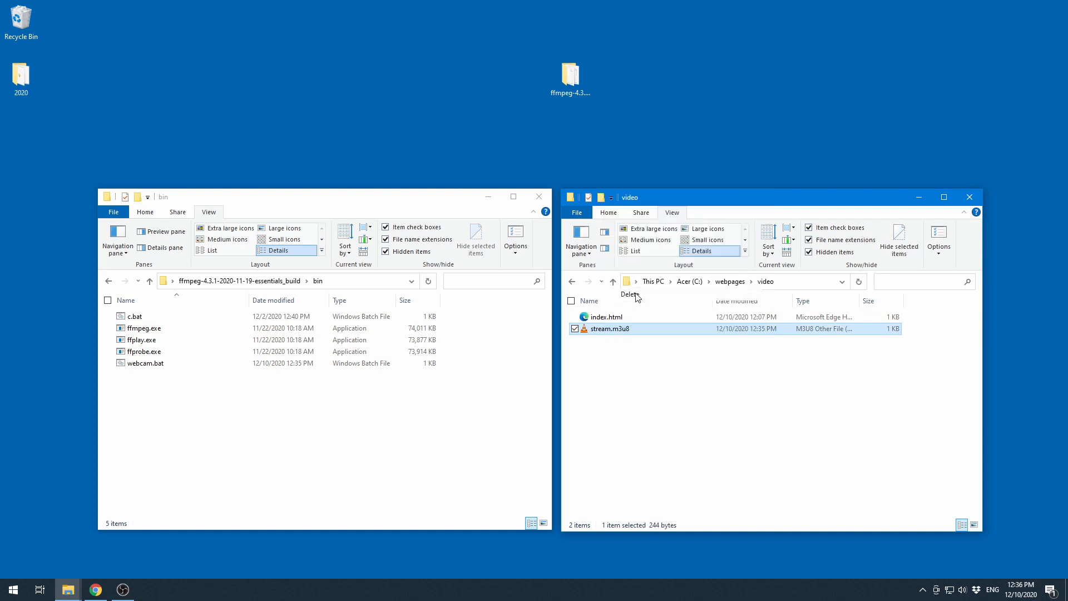
pyautogui.click(584, 344)
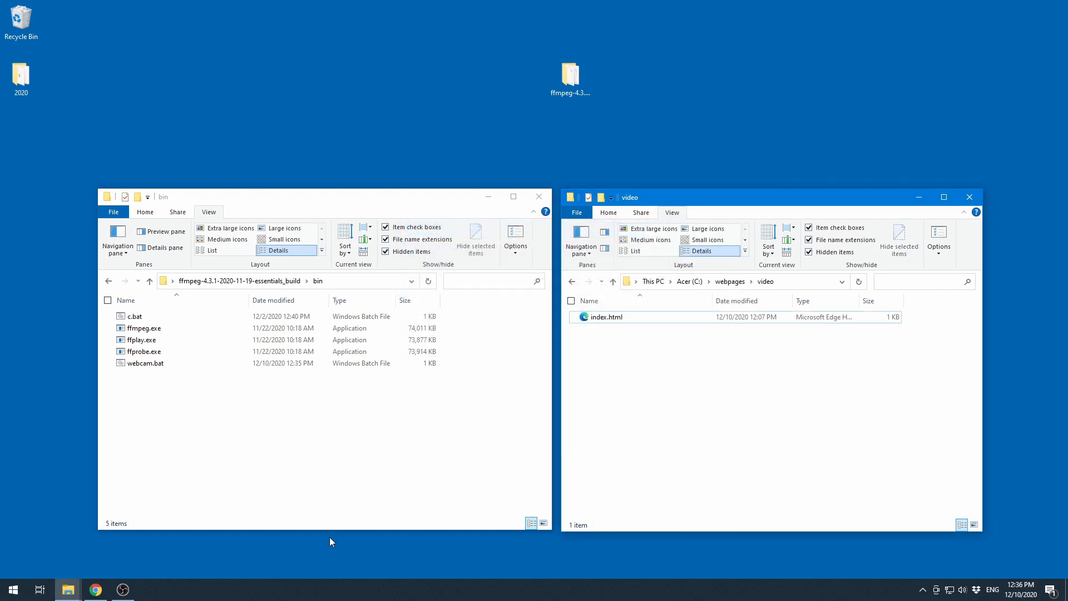
pyautogui.click(327, 556)
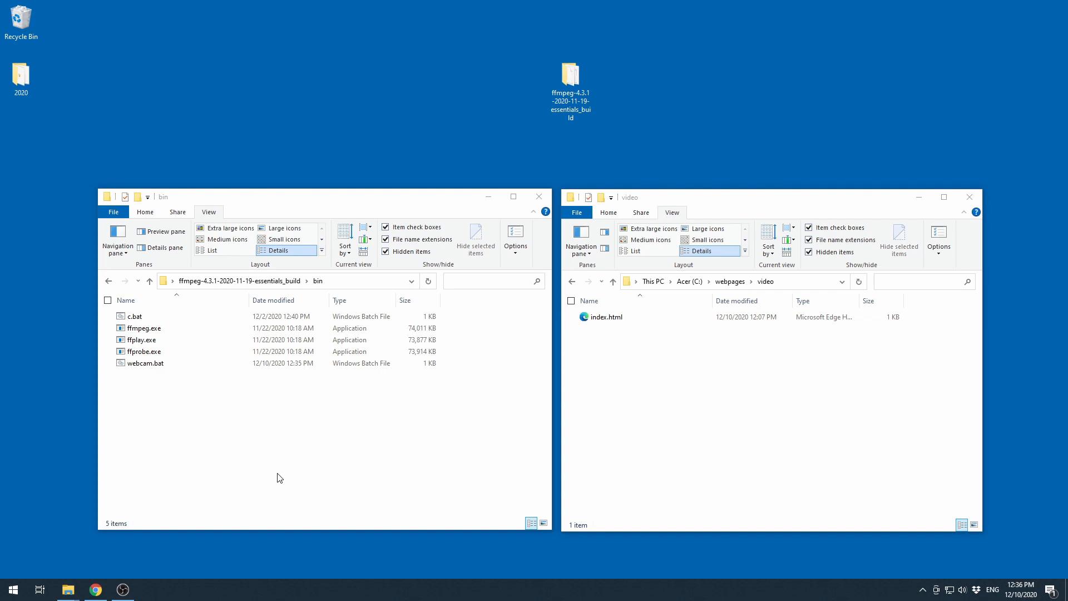
# - Run webcam.bat again to restart the ffmpeg stream and move its command window aside
pyautogui.doubleClick(128, 364)
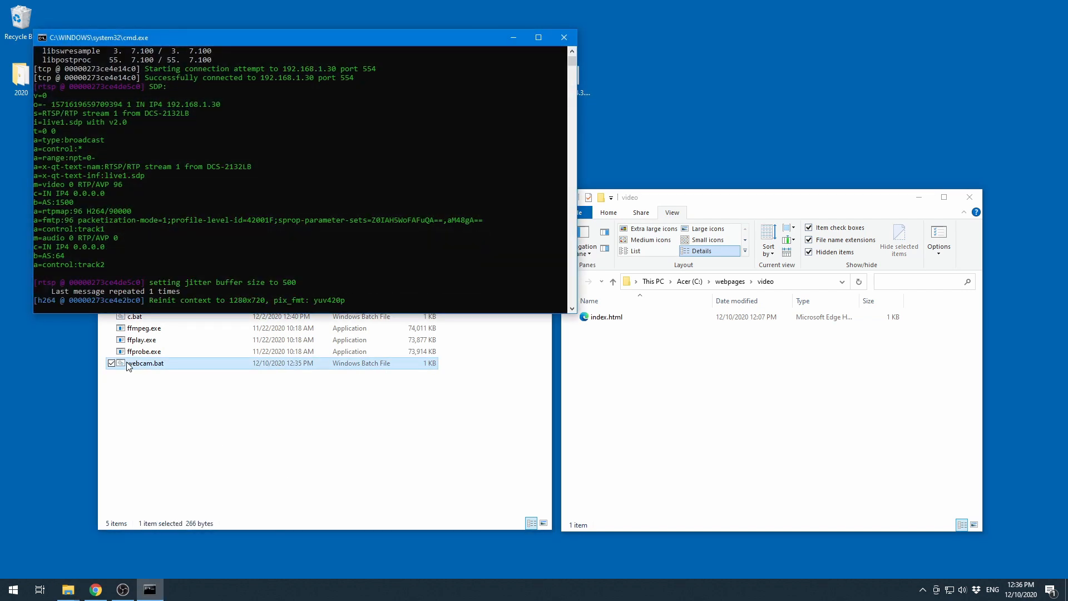
pyautogui.moveTo(272, 43); pyautogui.dragTo(243, 27)
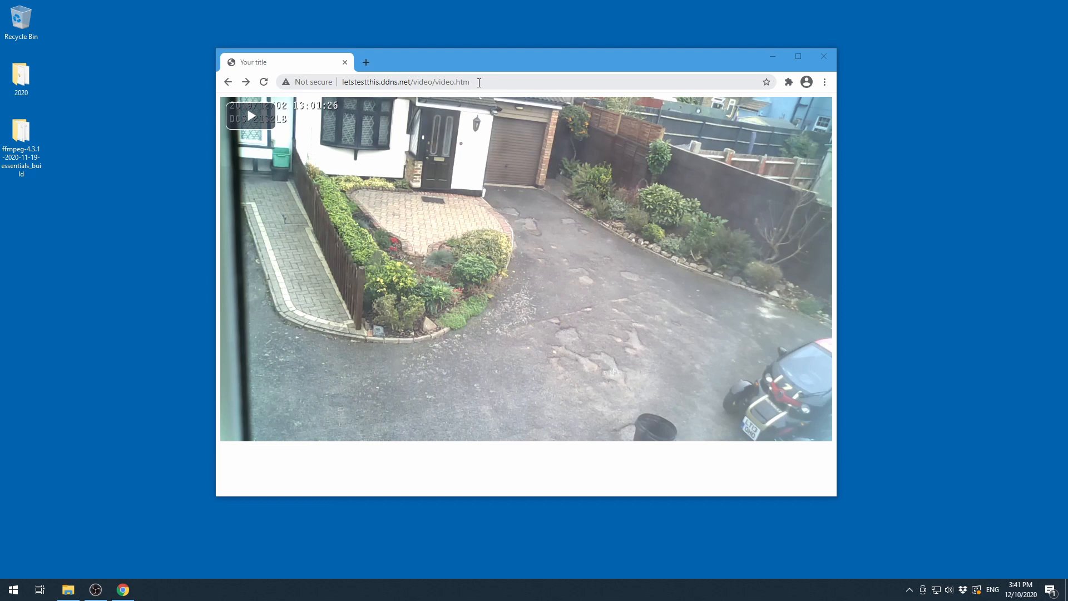
# - Open letstestthis.ddns.net/video/ in the browser without the video.htm file name
pyautogui.moveTo(480, 83); pyautogui.dragTo(437, 94)
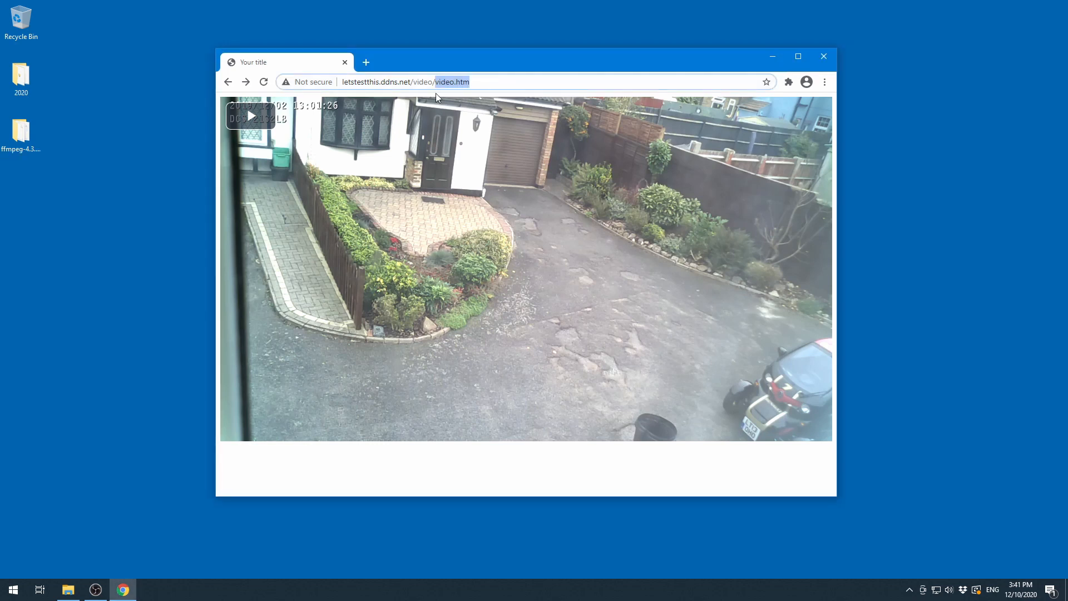
pyautogui.press('BackSpace')
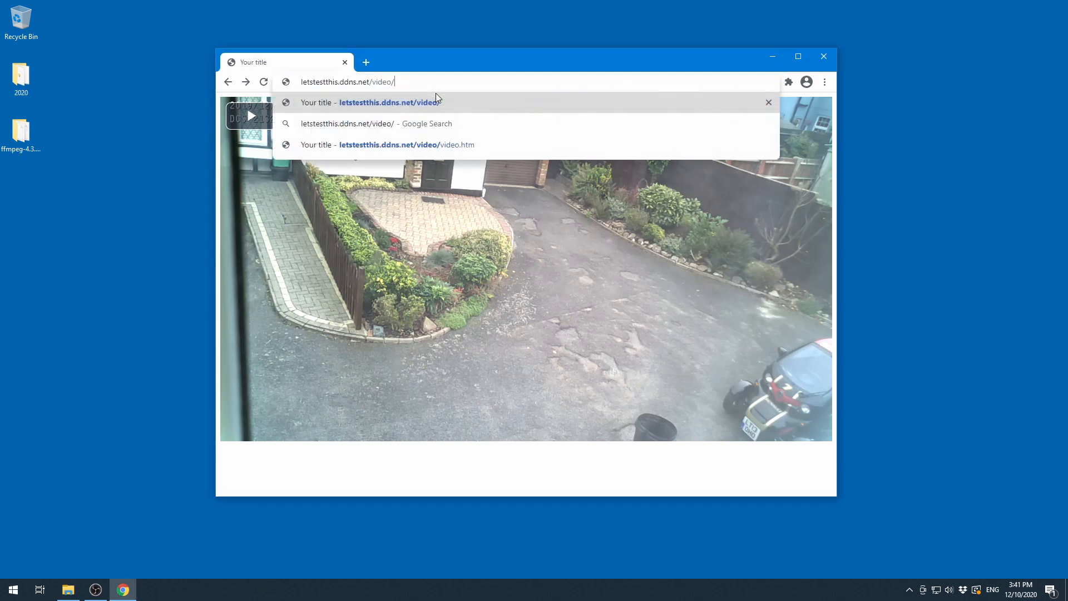
pyautogui.press('Return')
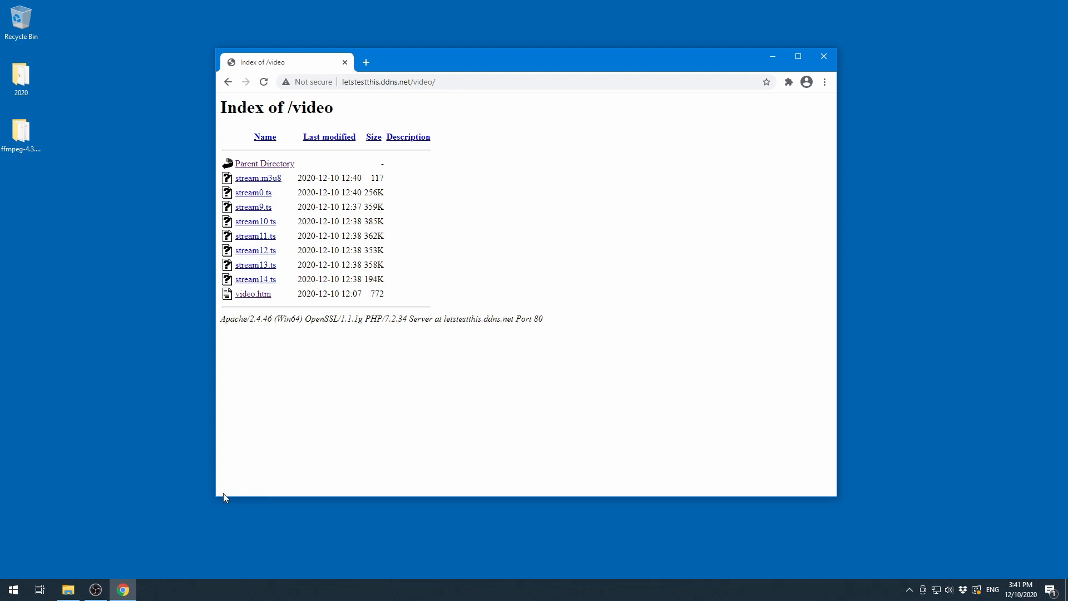
# - Rename video.htm in the webpages video folder to index.html
pyautogui.click(68, 590)
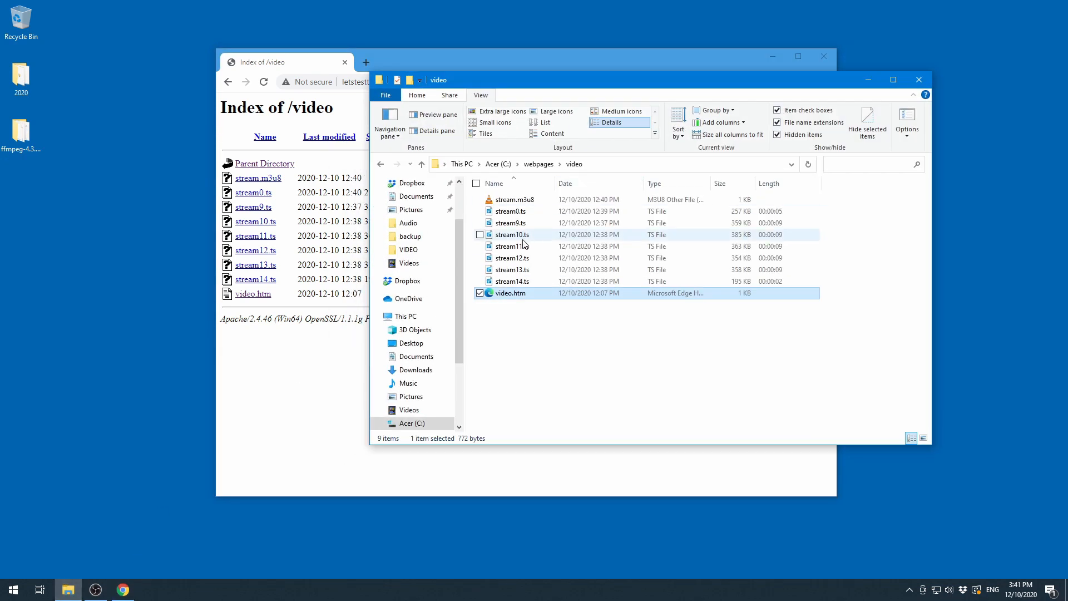
pyautogui.rightClick(513, 295)
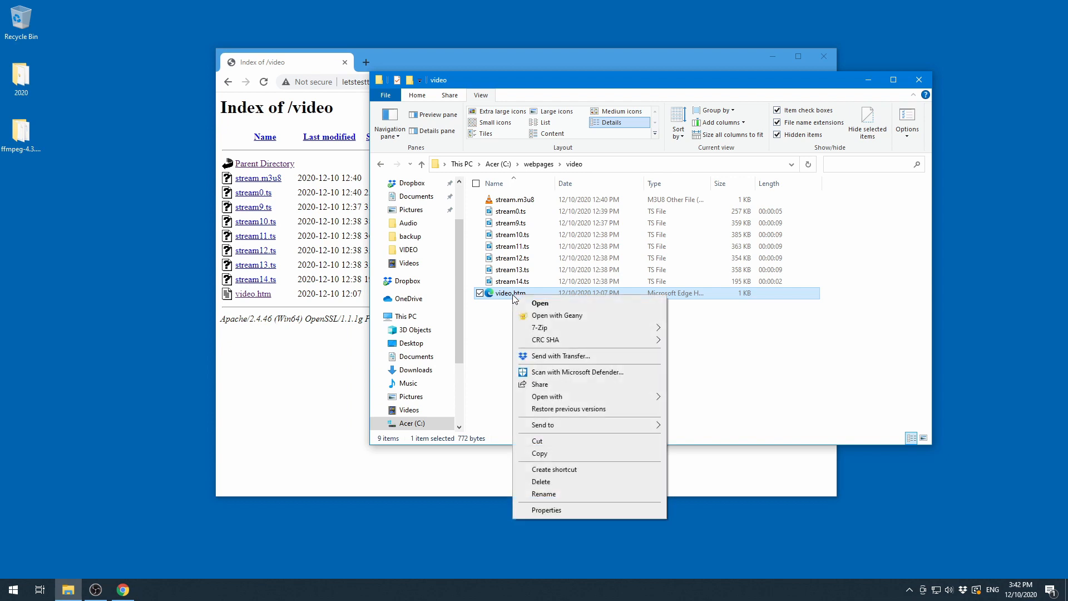
pyautogui.click(545, 495)
pyautogui.write('index.htm')
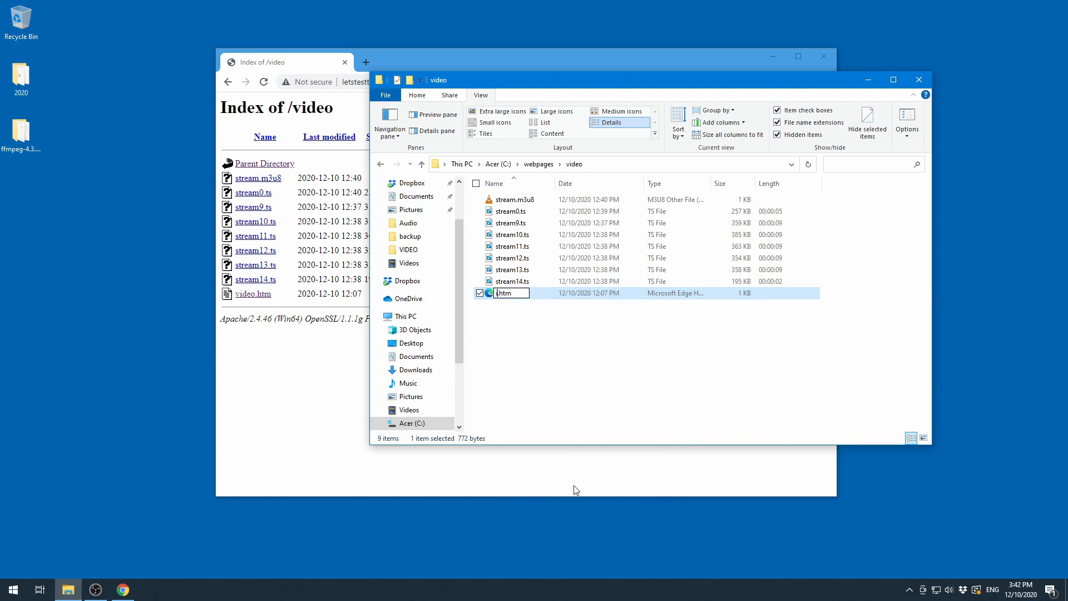
pyautogui.write('l')
pyautogui.press('Return')
pyautogui.press('Return')
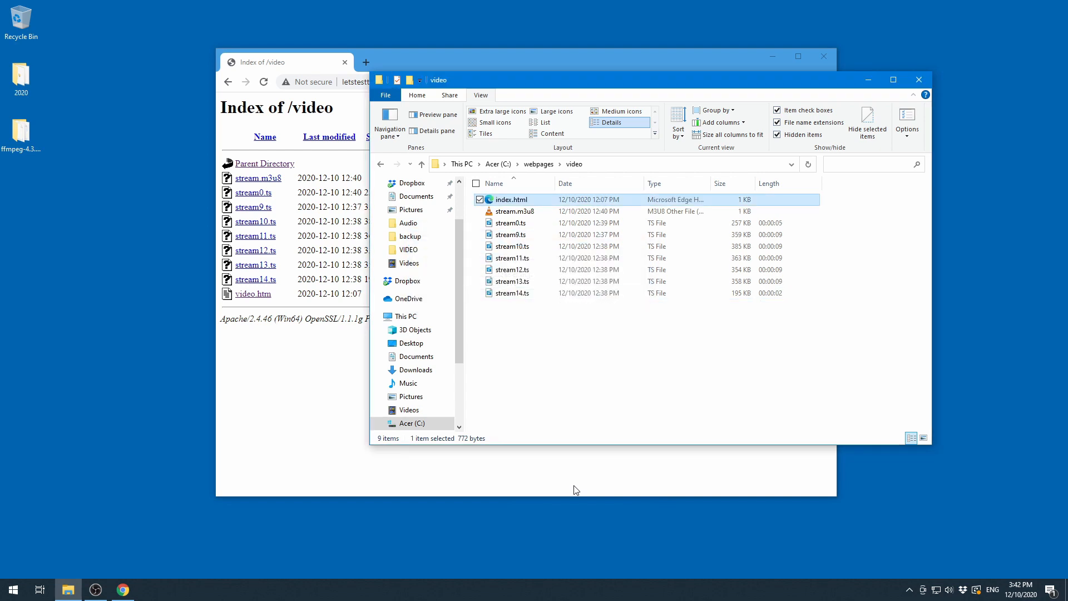
# - Reload letstestthis.ddns.net/video/ in the browser to load the stream page by default
pyautogui.click(462, 61)
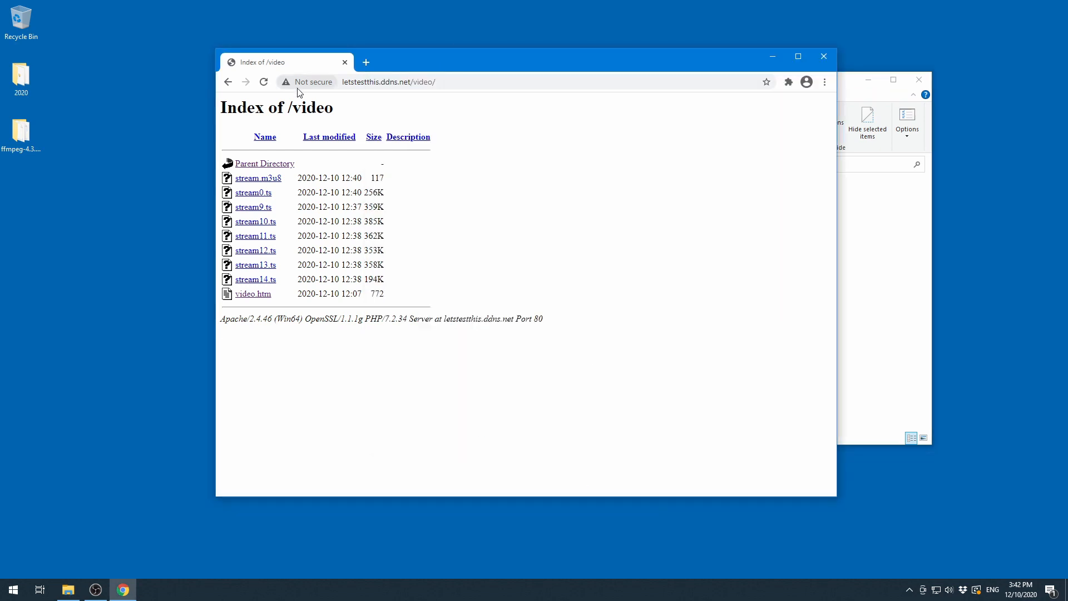
pyautogui.click(265, 84)
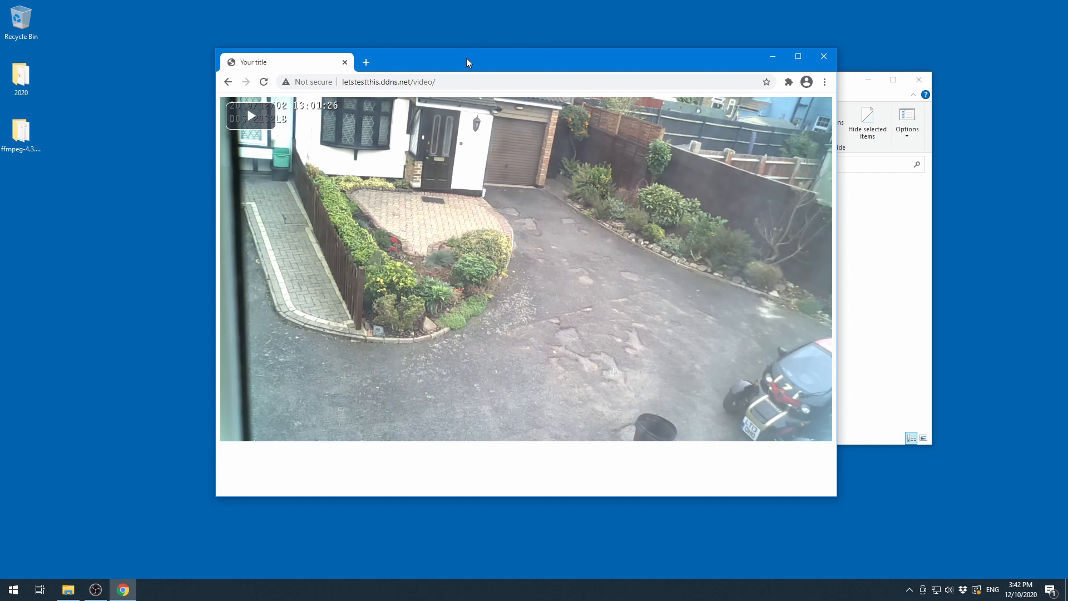
pyautogui.moveTo(467, 63)
pyautogui.mouseDown()
pyautogui.moveTo(512, 265)
pyautogui.moveTo(473, 55)
pyautogui.mouseUp()
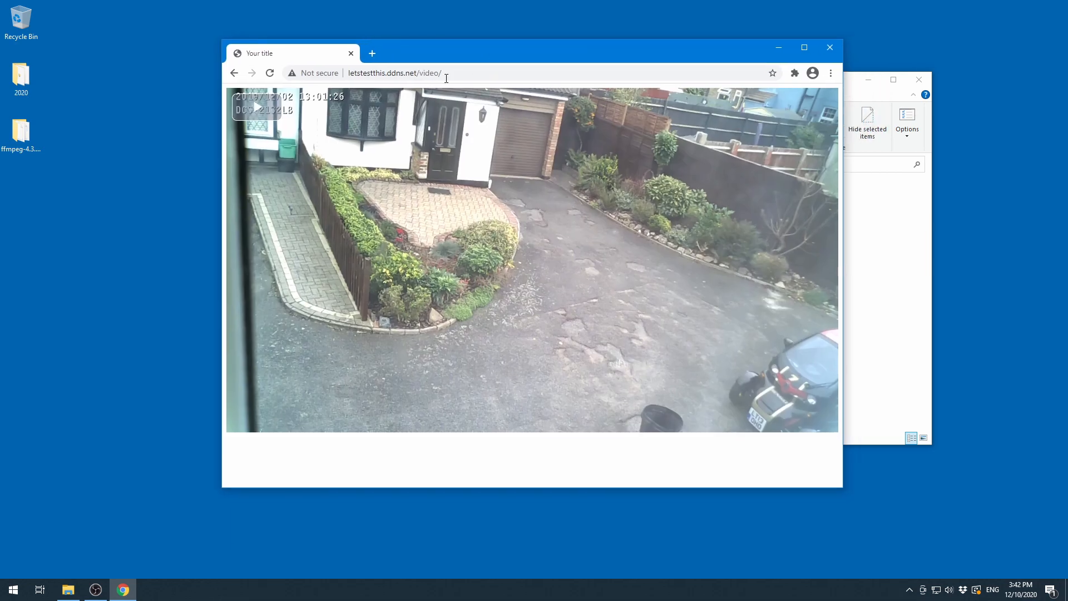
pyautogui.click(486, 71)
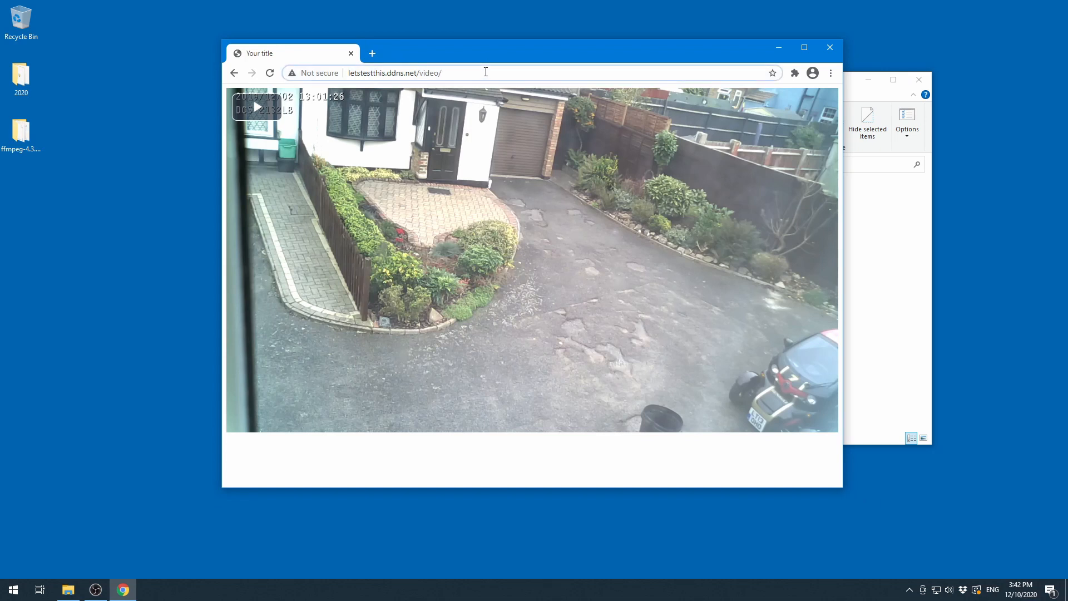
pyautogui.moveTo(456, 53); pyautogui.dragTo(445, 92)
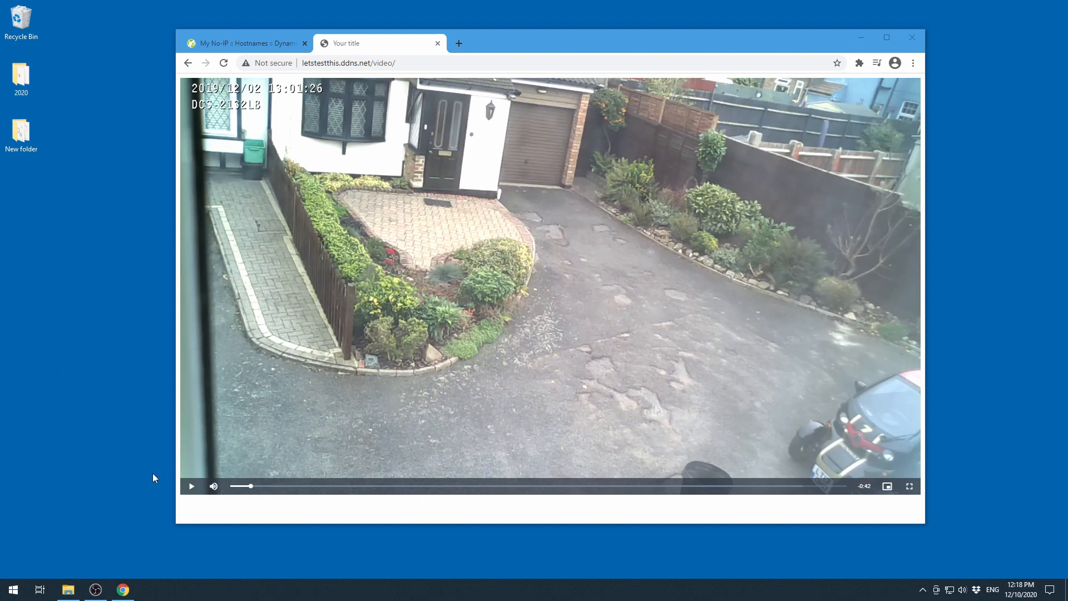
# - Play and then pause the webcam video stream on the page
pyautogui.click(192, 487)
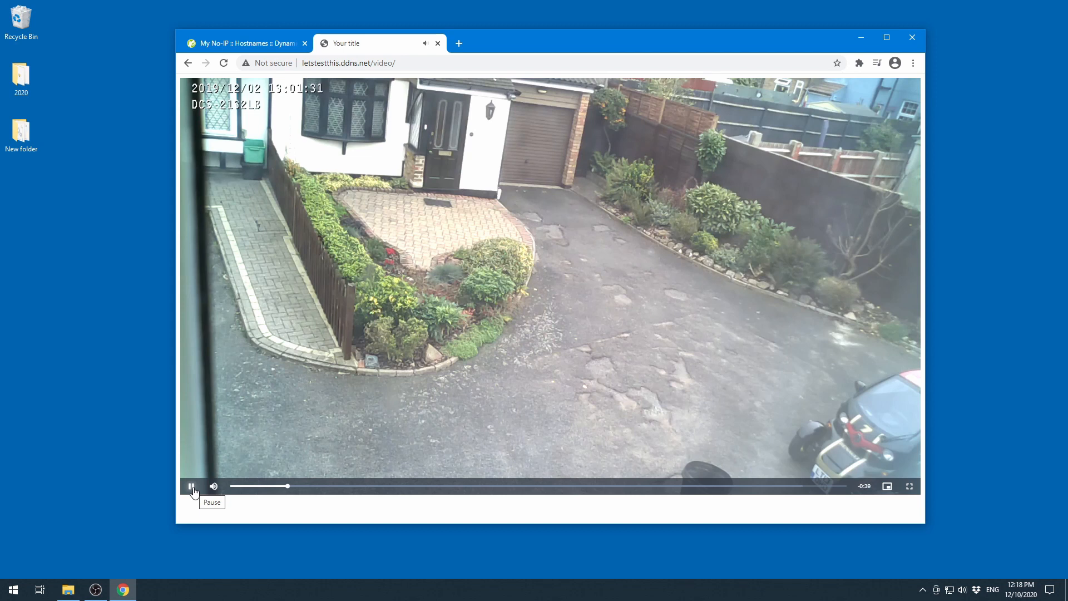
pyautogui.click(192, 487)
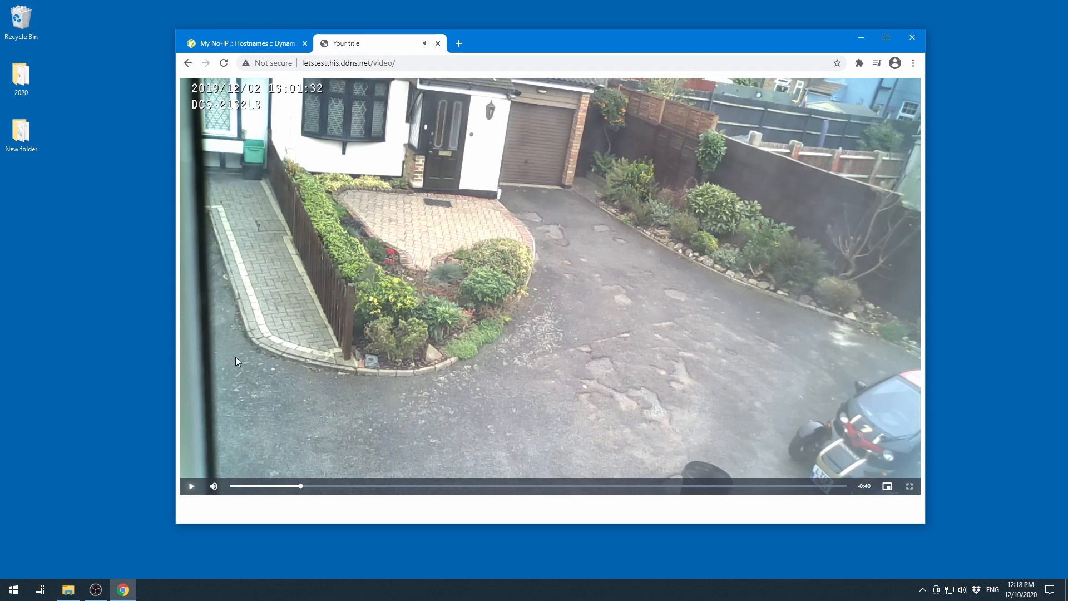